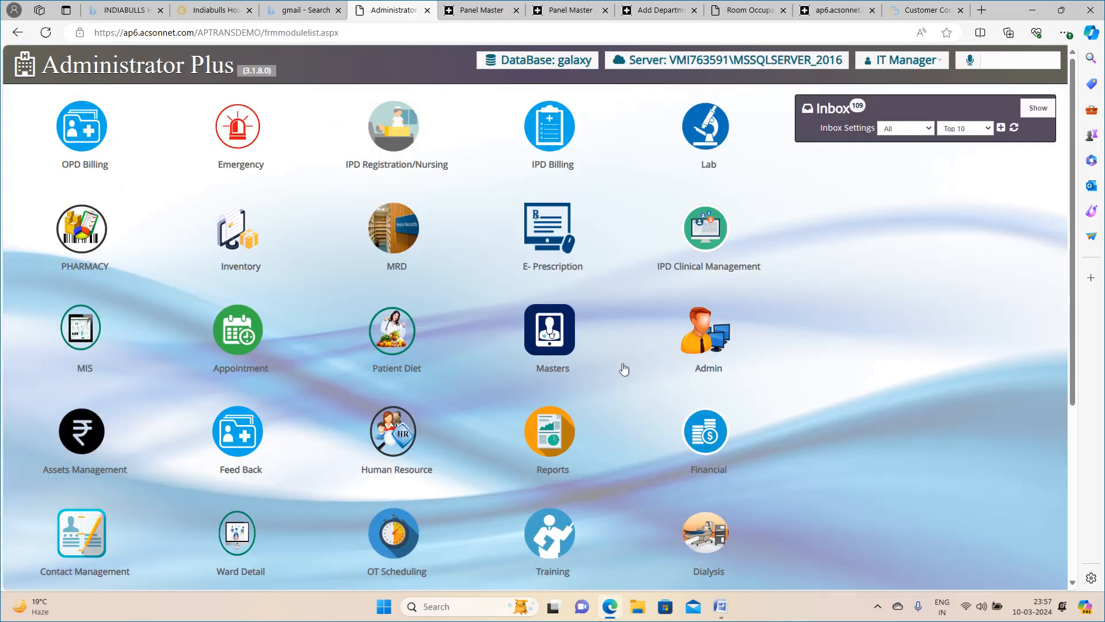
Open the General Rate List (Without Panel) from Masters and show the rates for the C.T.SCAN department.
click(552, 338)
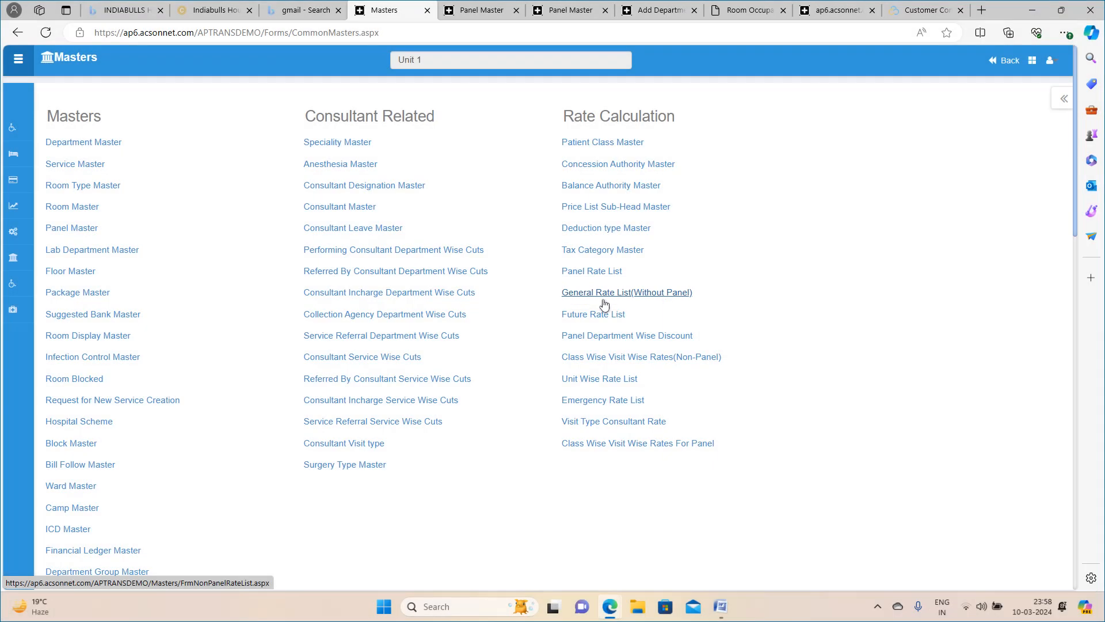
click(604, 300)
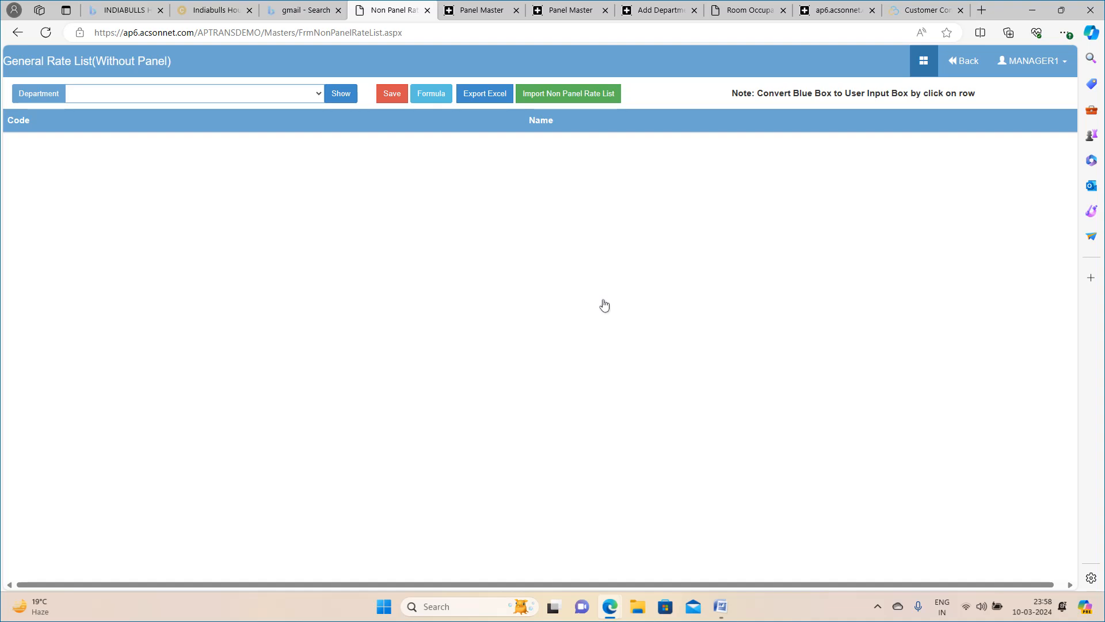
click(296, 95)
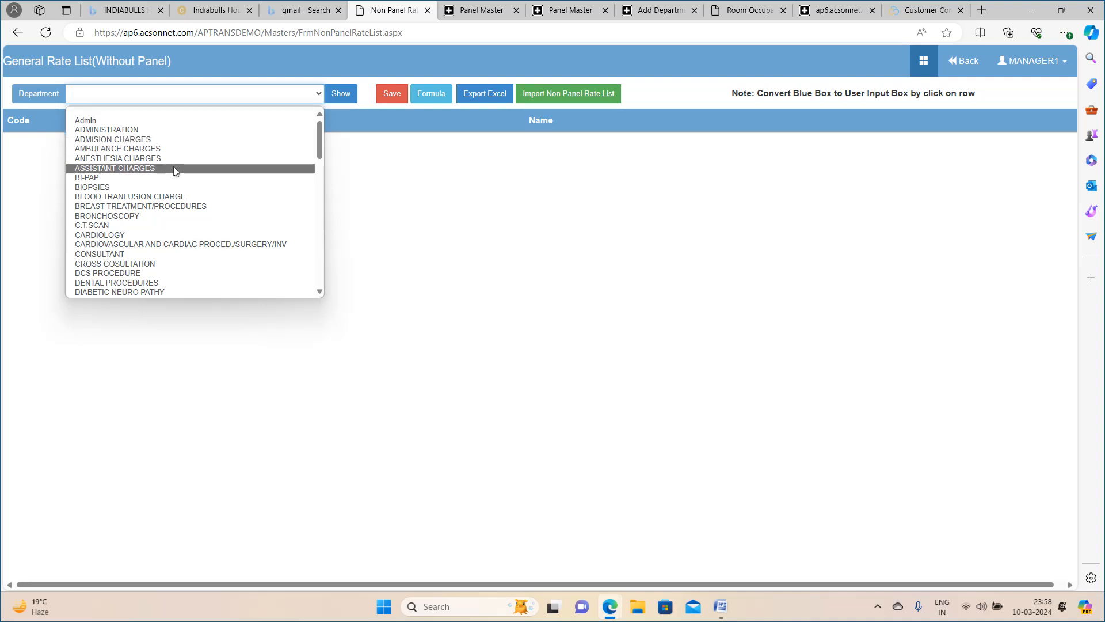
click(127, 228)
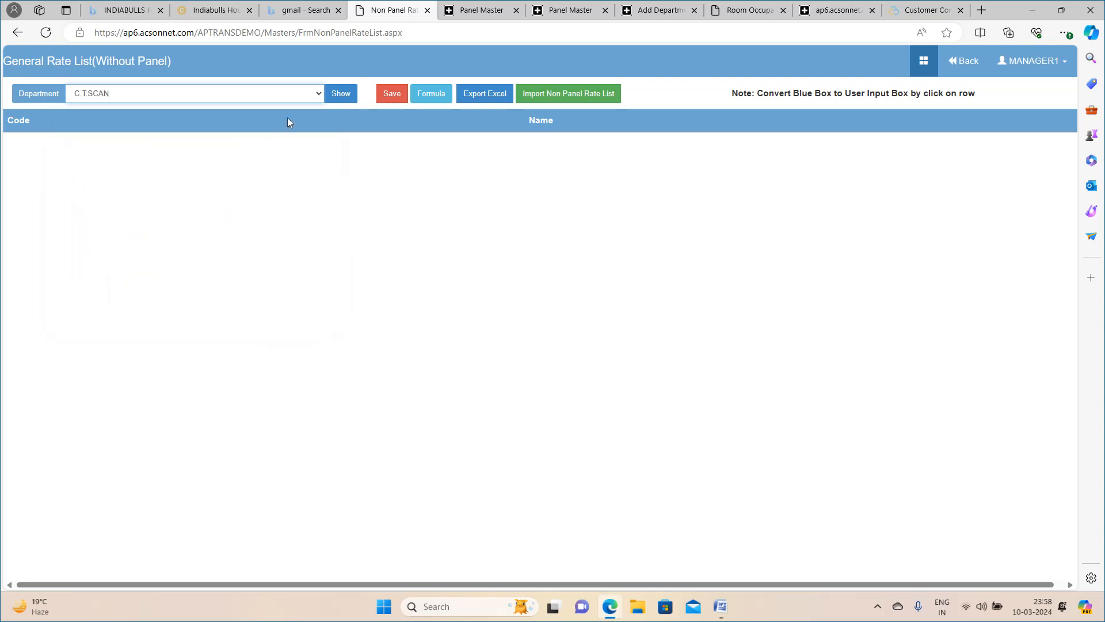
click(351, 96)
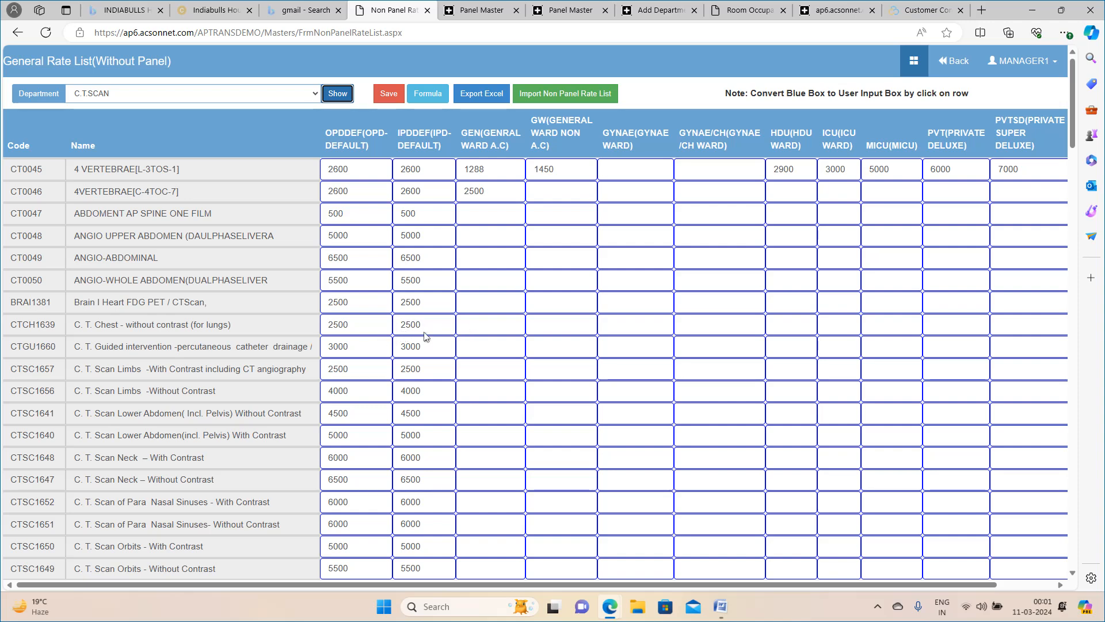
For C. T. Chest - without contrast (for lungs), set the default IPD rate to 3000 and the ICU rate to 4000, and save.
click(612, 333)
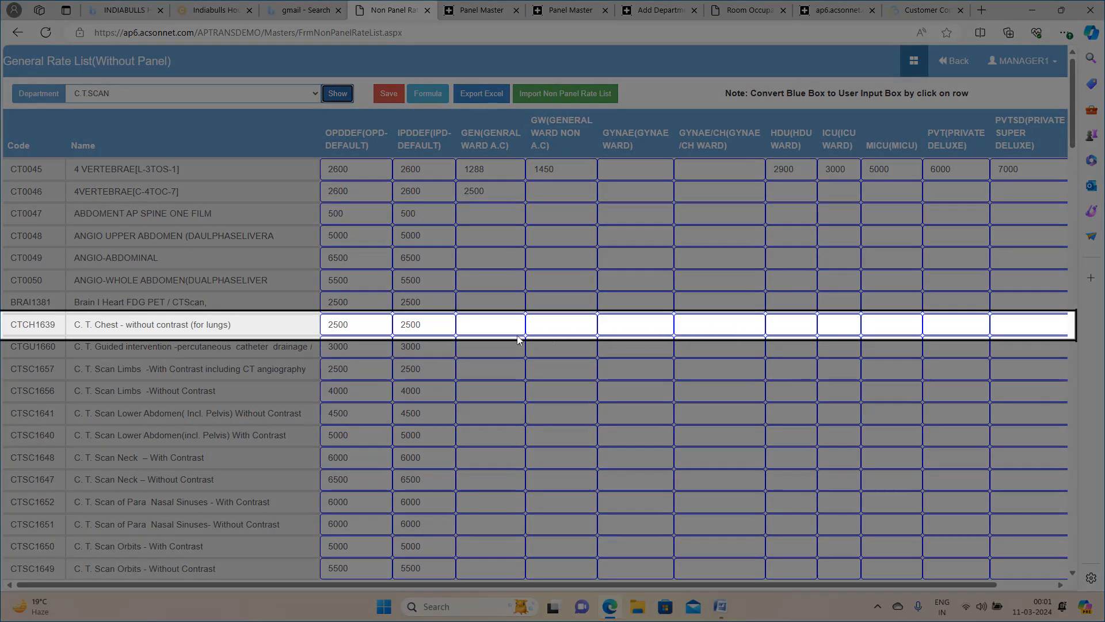
click(405, 325)
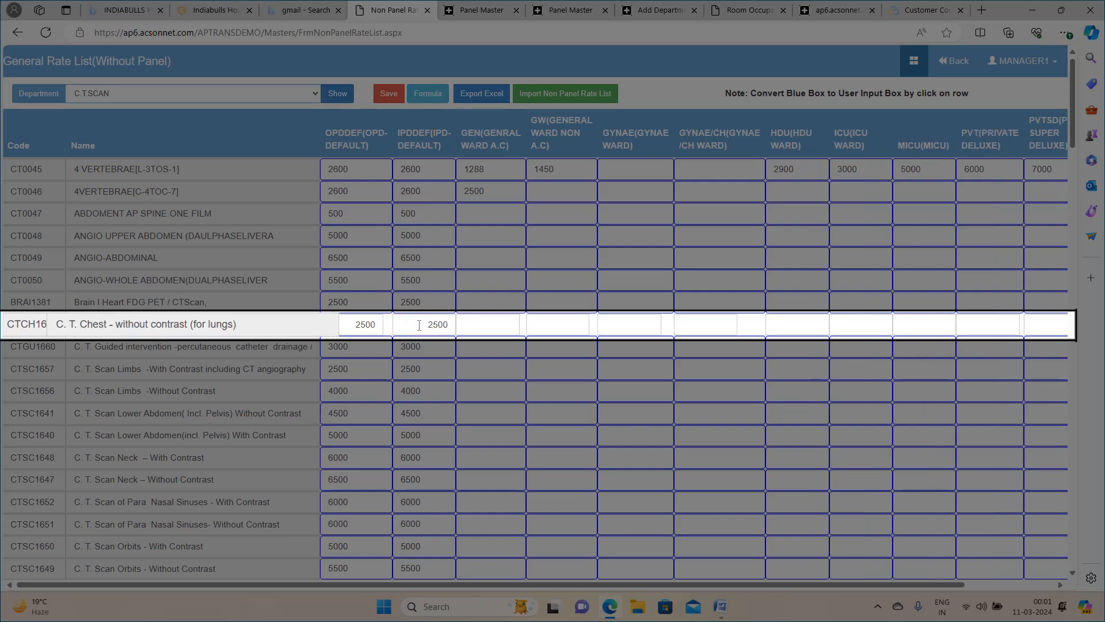
drag(425, 327, 454, 325)
text(3000)
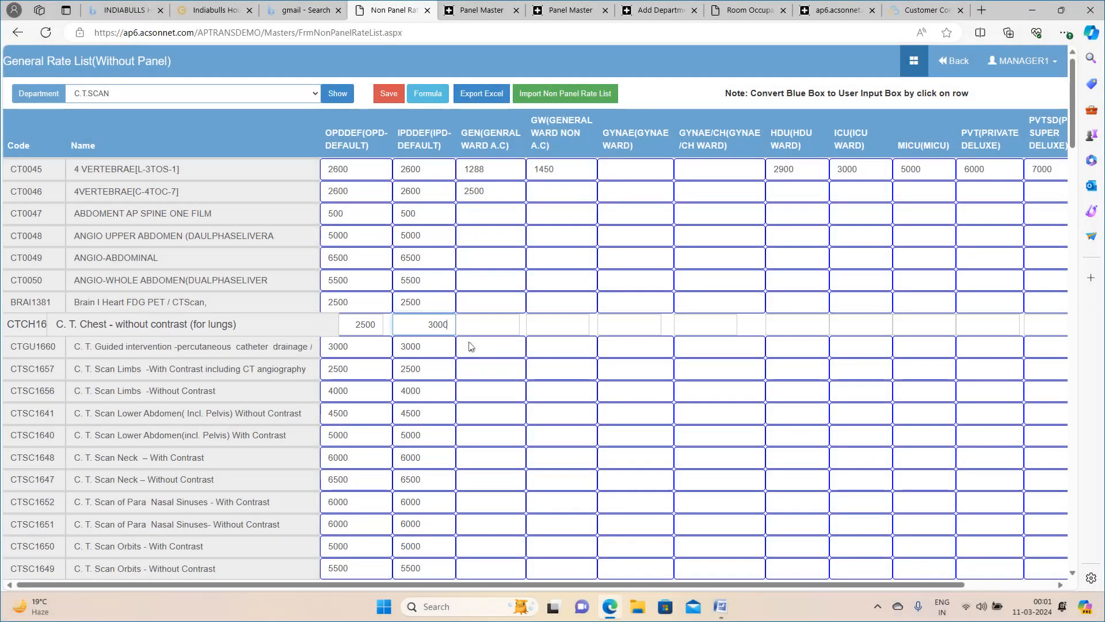
click(472, 326)
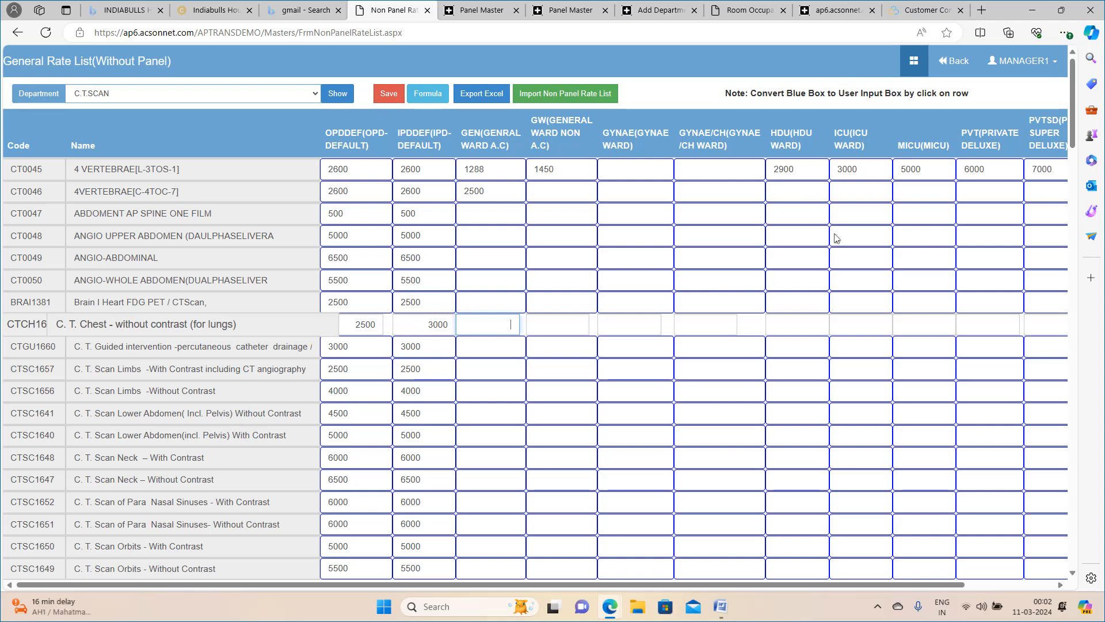
click(860, 328)
text(4000)
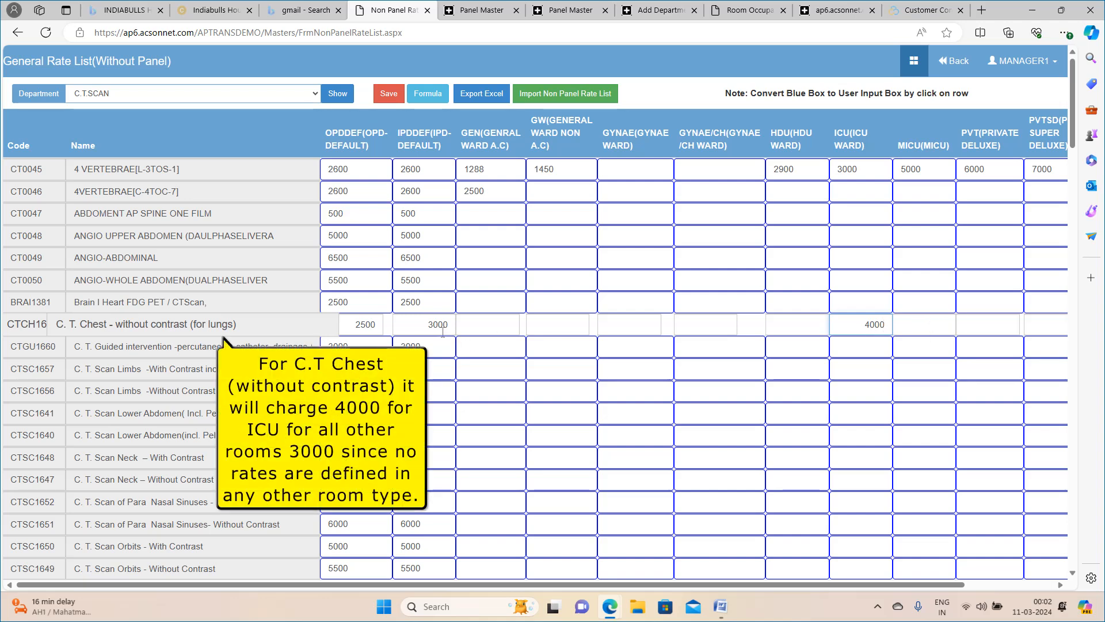
click(390, 95)
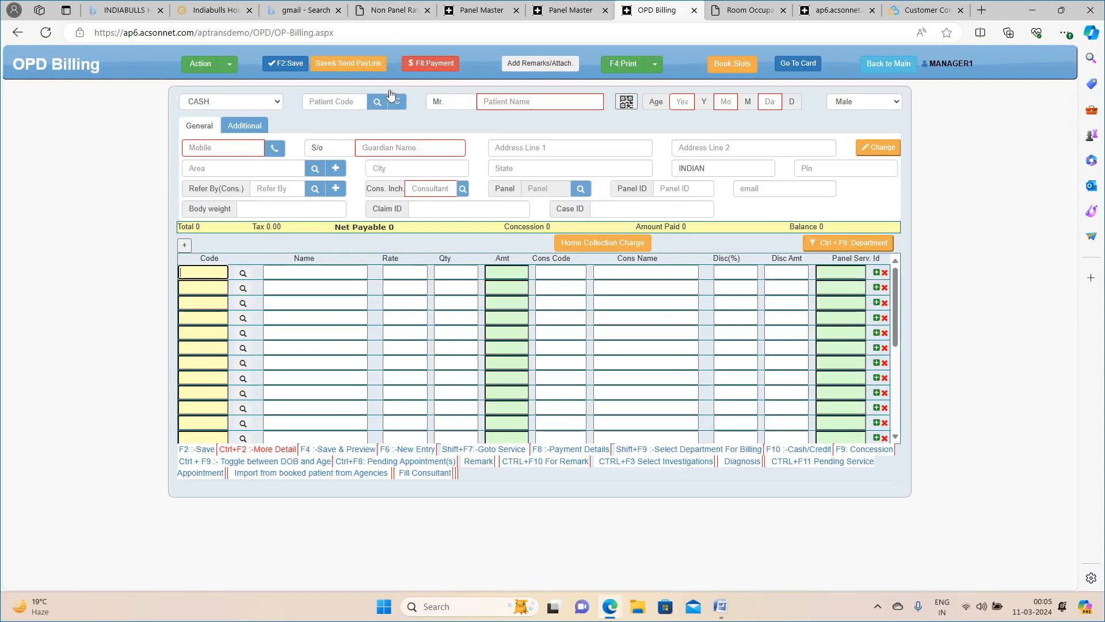
Add the service C. T. Chest - without contrast (for lungs) to the first line of the cash OPD bill.
text(c.)
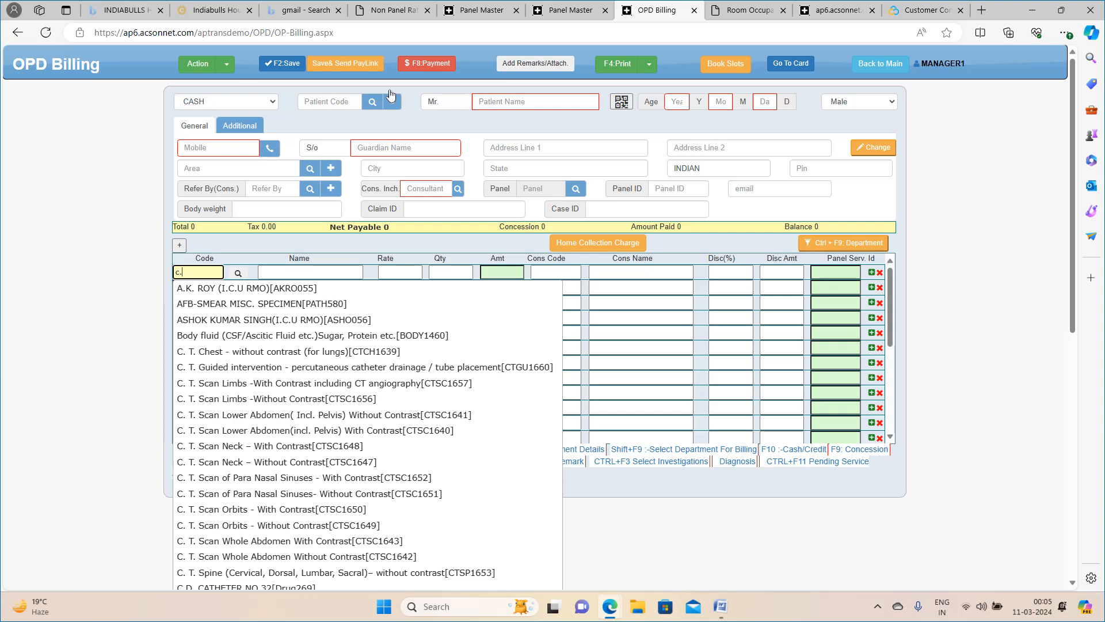
click(219, 351)
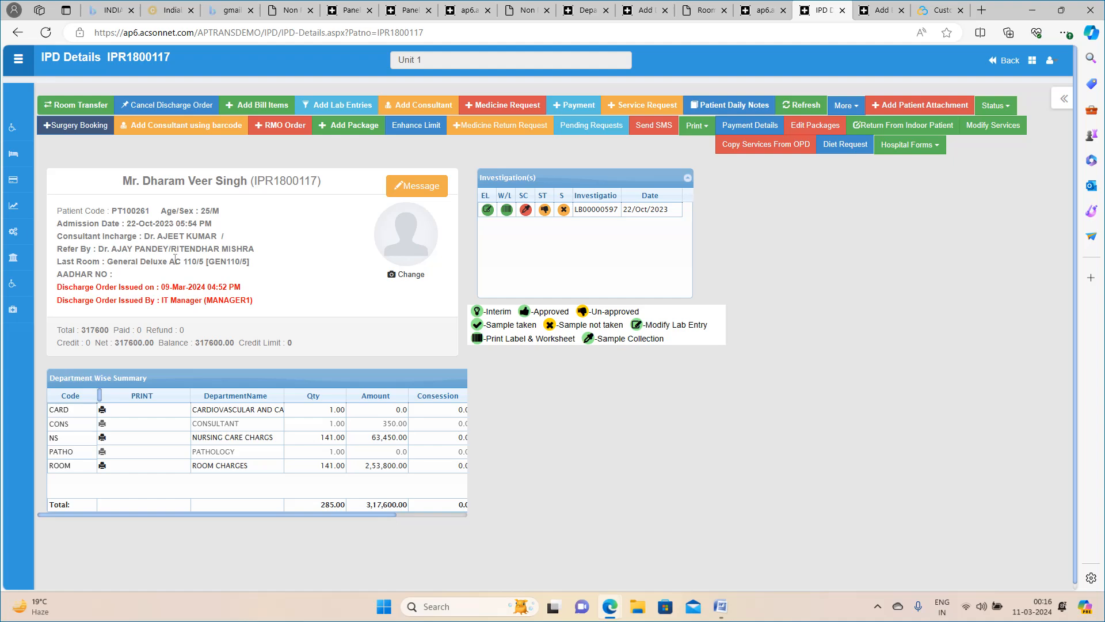
Add C. T. Chest - without contrast (for lungs) as a bill item for the inpatient in the General Deluxe AC room.
click(256, 107)
text(C.)
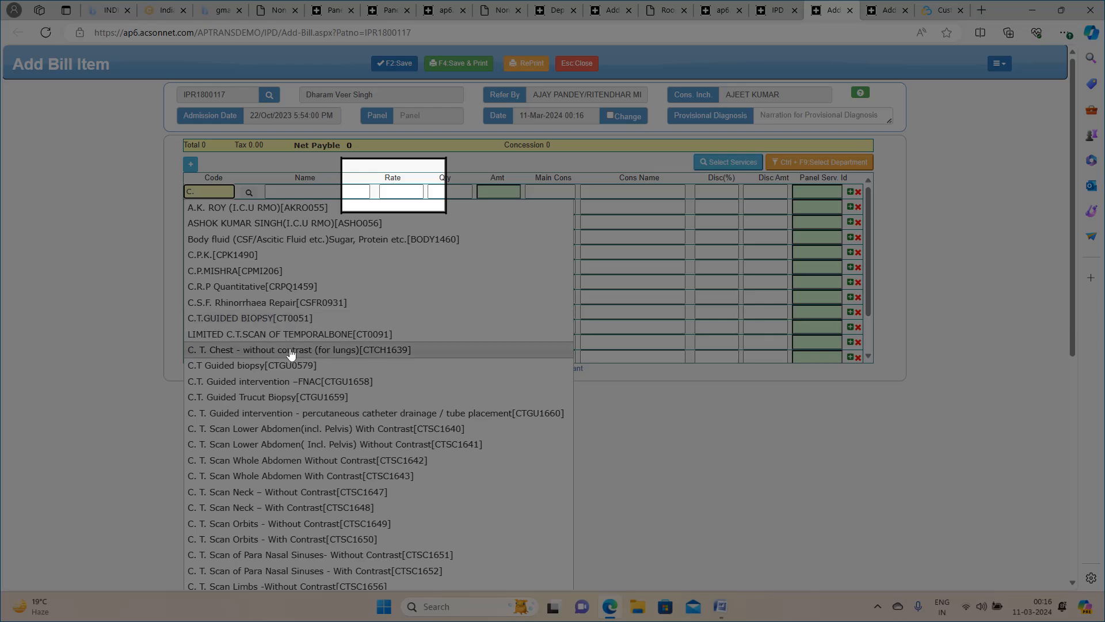
click(292, 353)
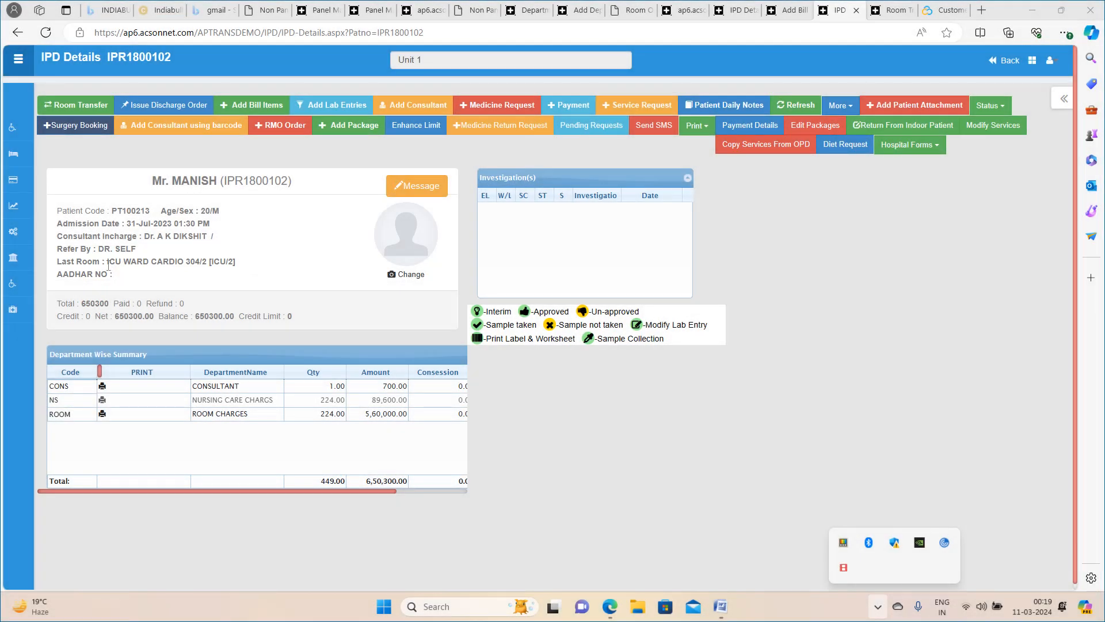
Add the service with code CTCH1639 as a bill item for the inpatient in the ICU ward.
click(241, 109)
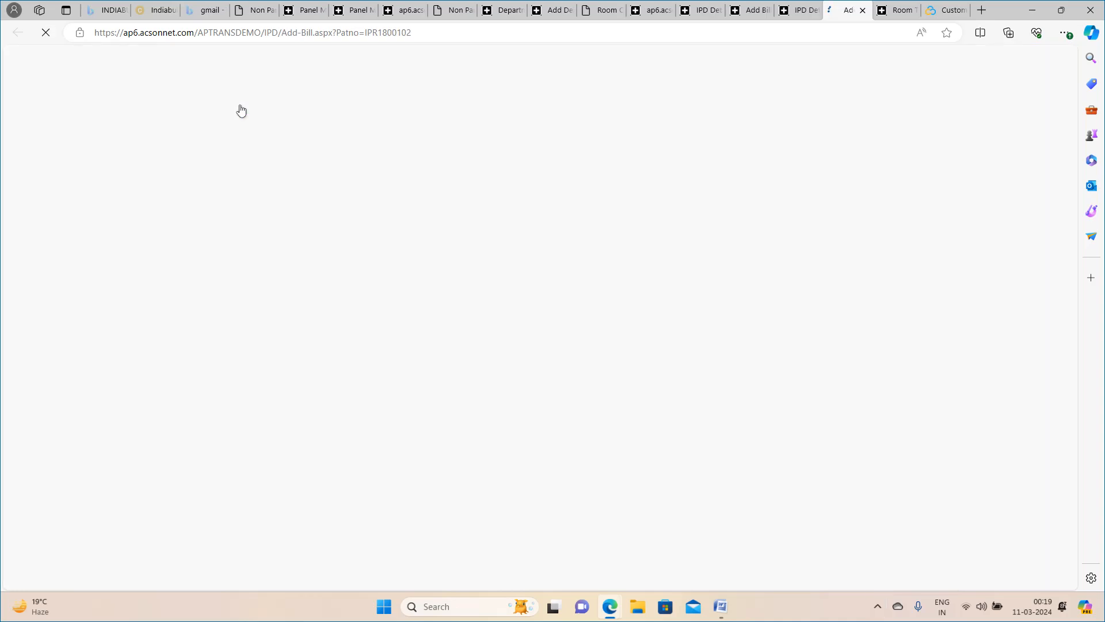
click(218, 191)
text(C)
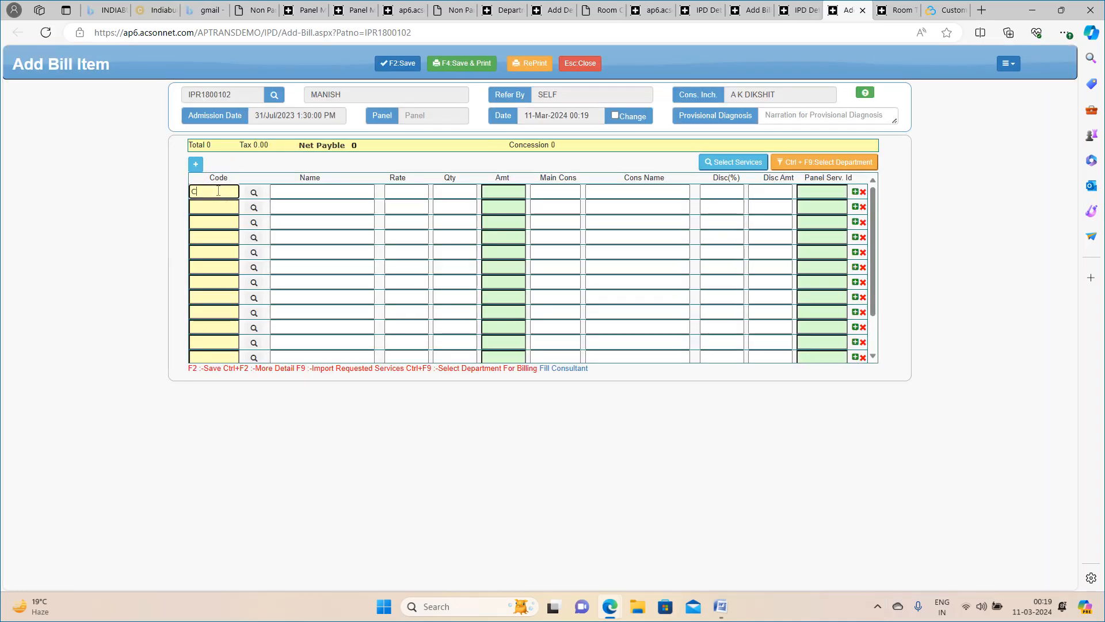
text(TCH1639)
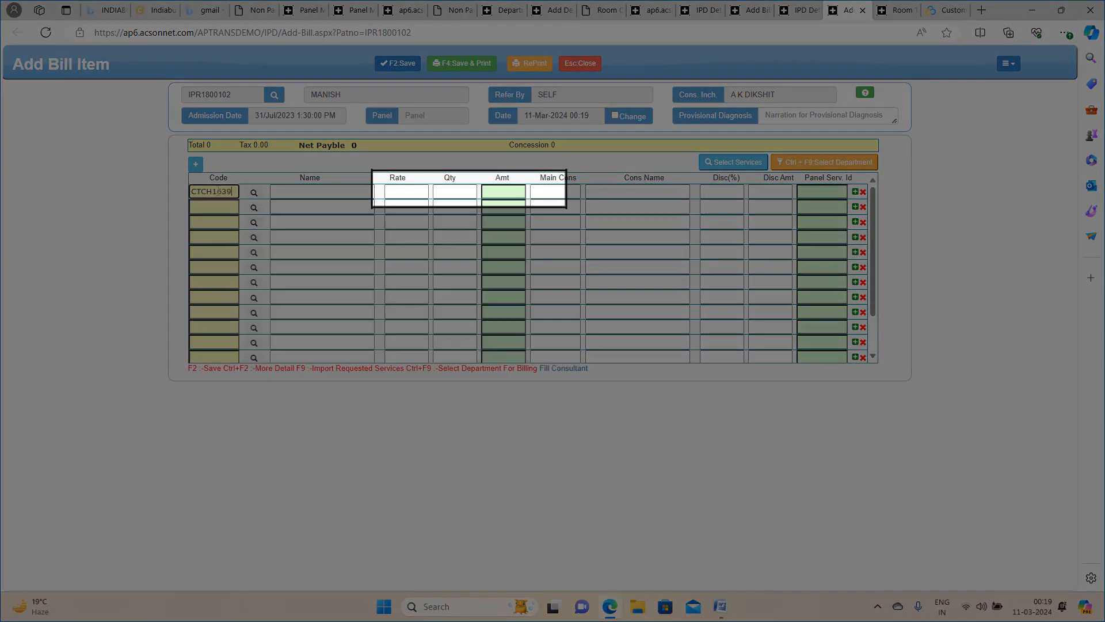
key(Return)
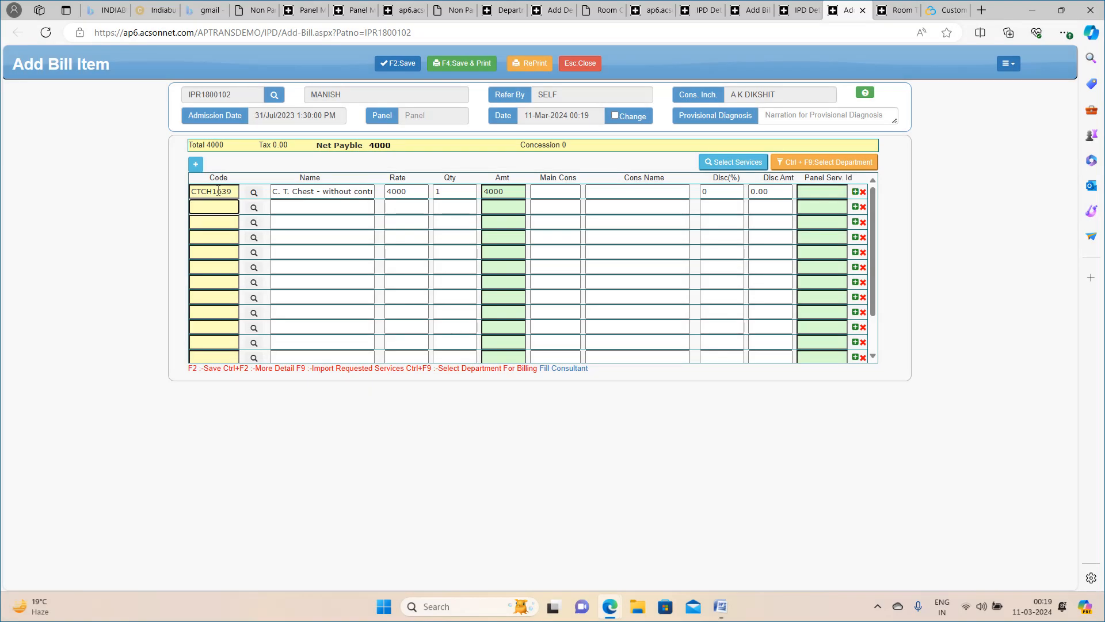
Return to the general rate list and set the default IPD rate of C. T. Scan Neck – With Contrast to 0.
key(alt+Tab)
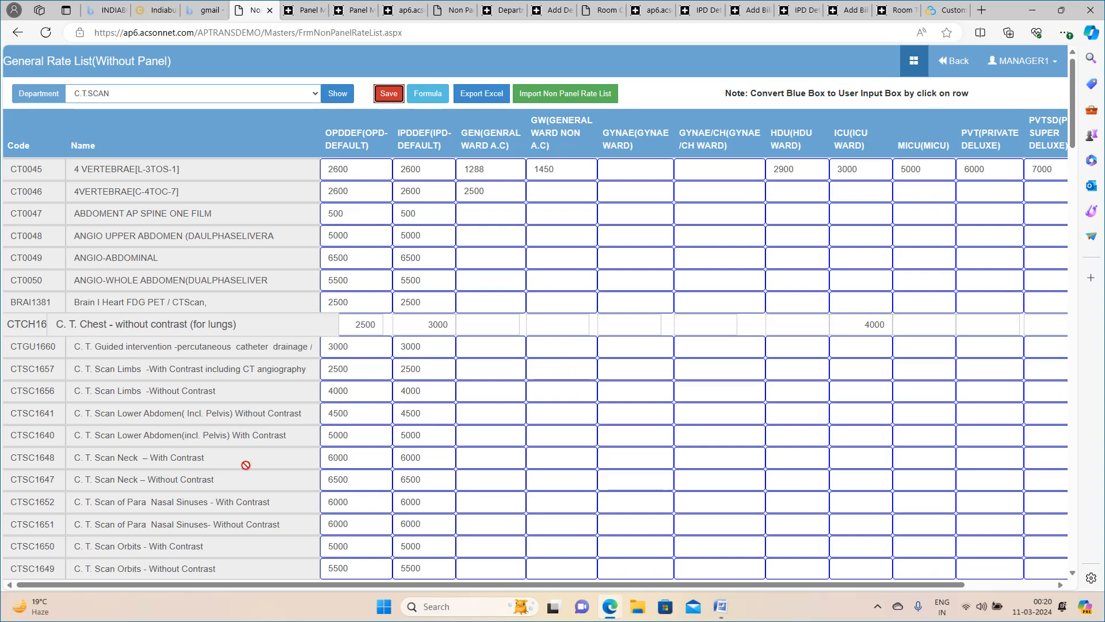
click(447, 464)
click(443, 459)
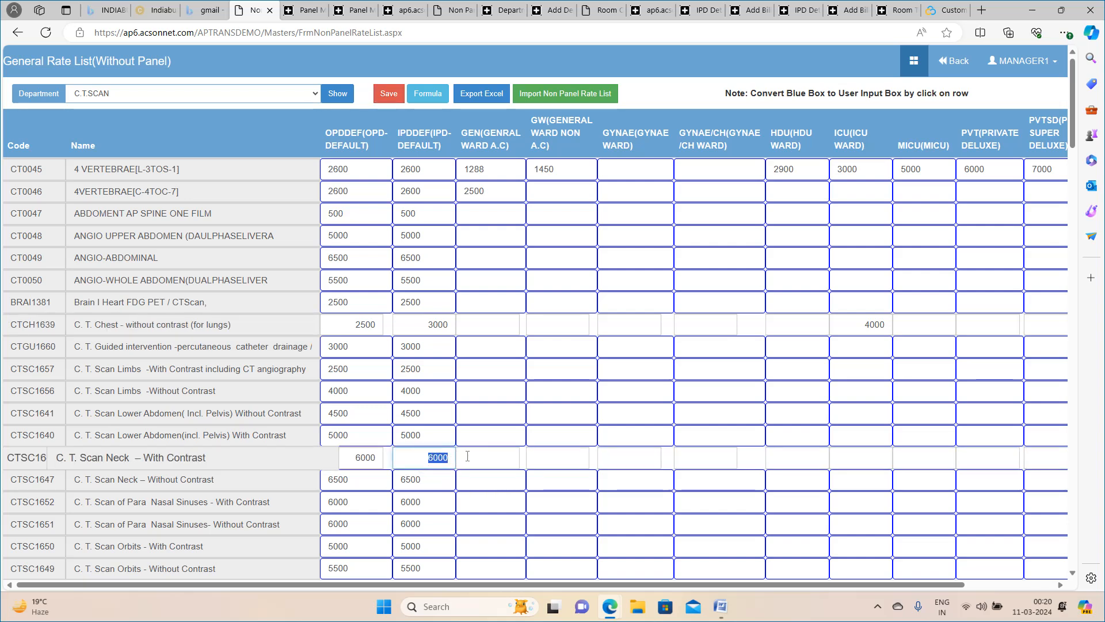
text(0)
click(482, 475)
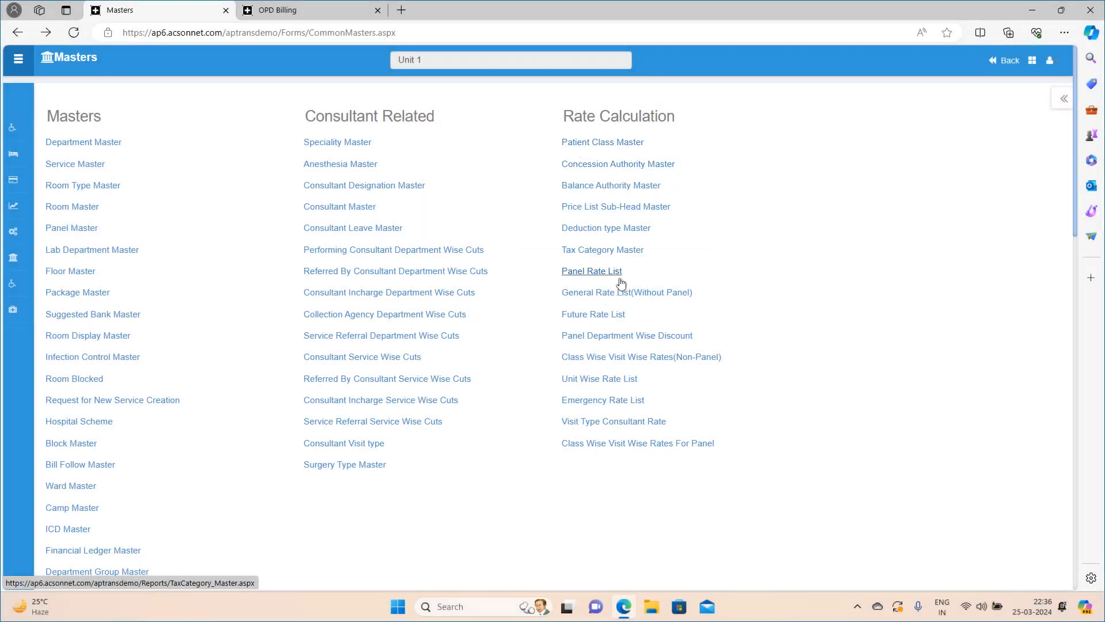
Open the Panel Rate List from Masters and show the C.T.SCAN [CTS] department rates for the ECHS panel.
click(597, 275)
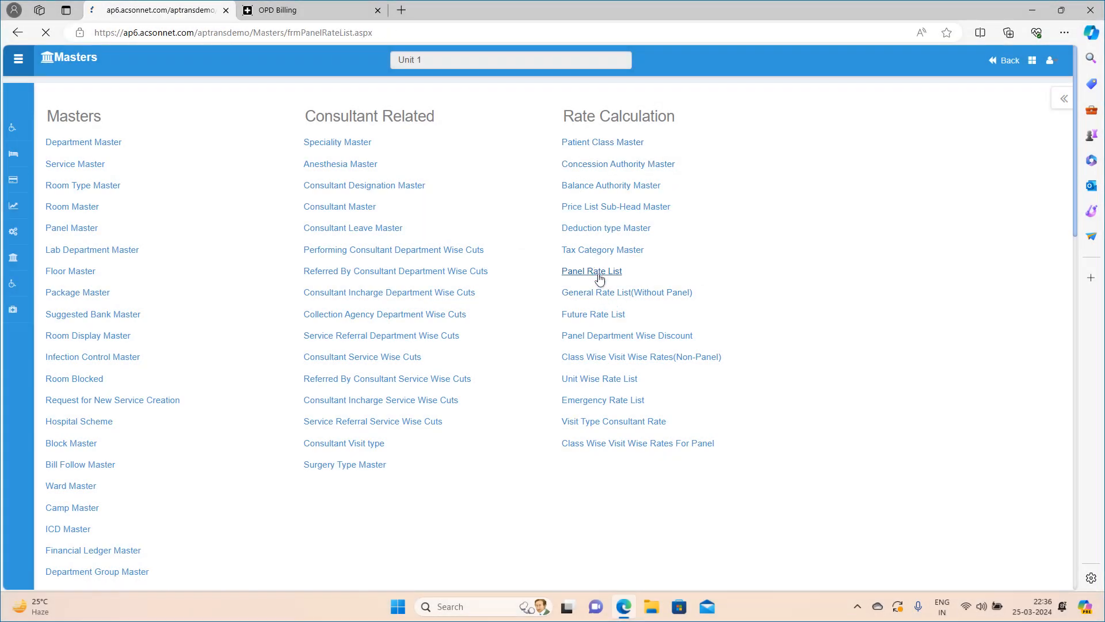
click(158, 102)
click(158, 97)
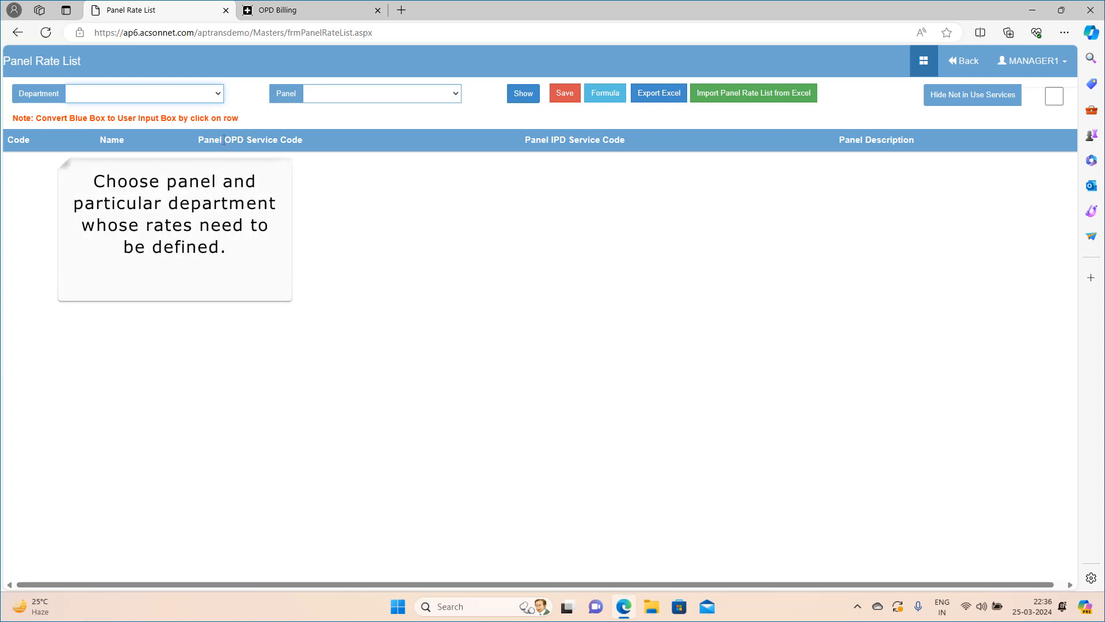
click(175, 108)
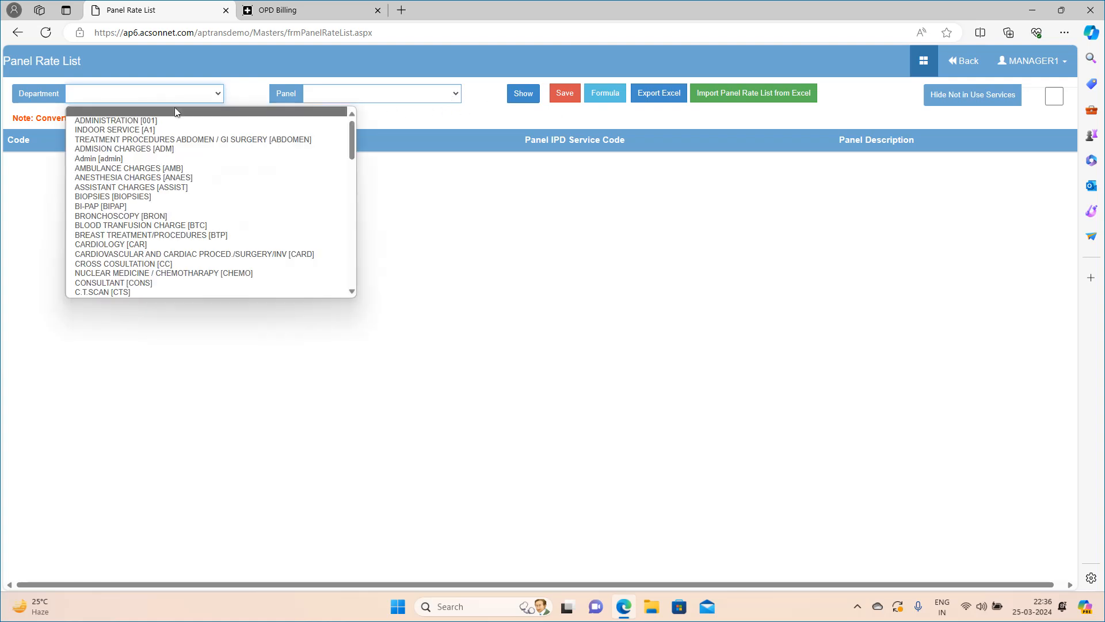
click(126, 292)
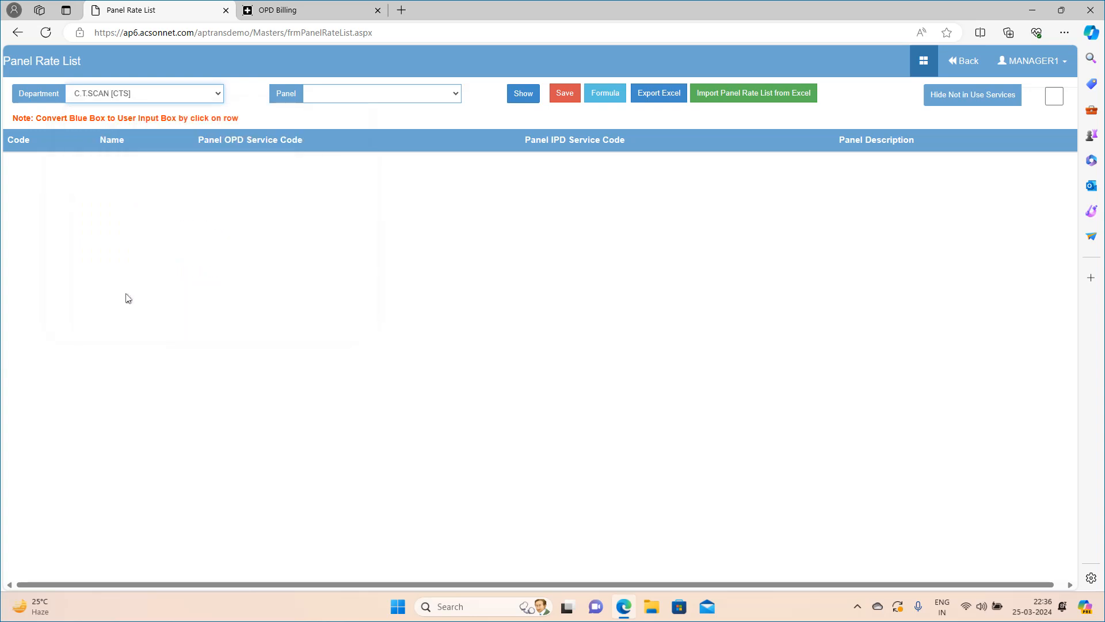
click(294, 95)
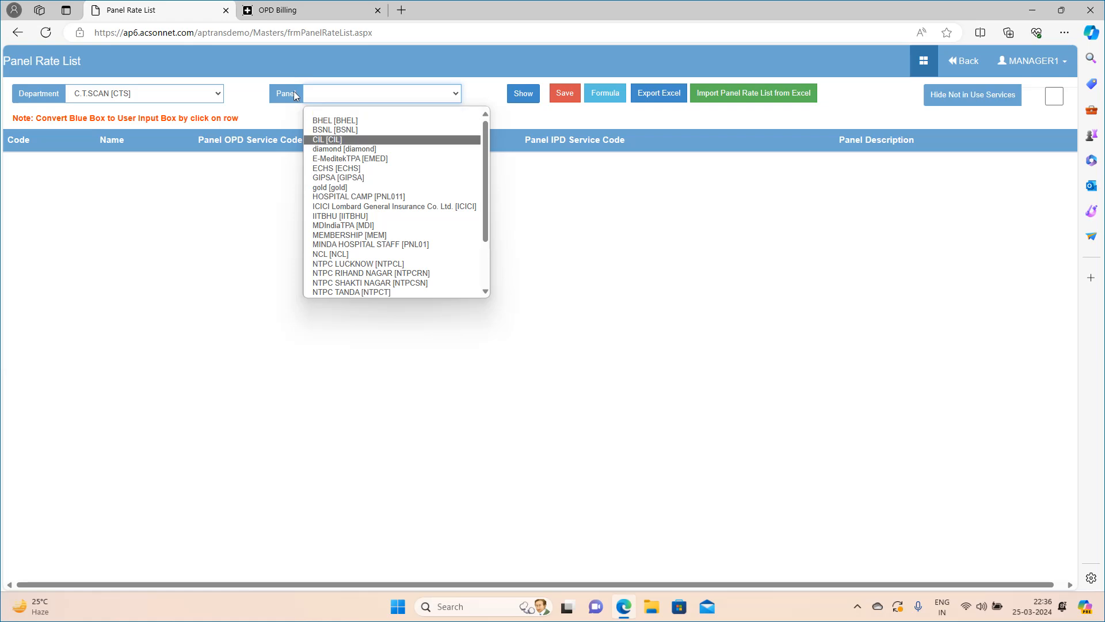
click(366, 168)
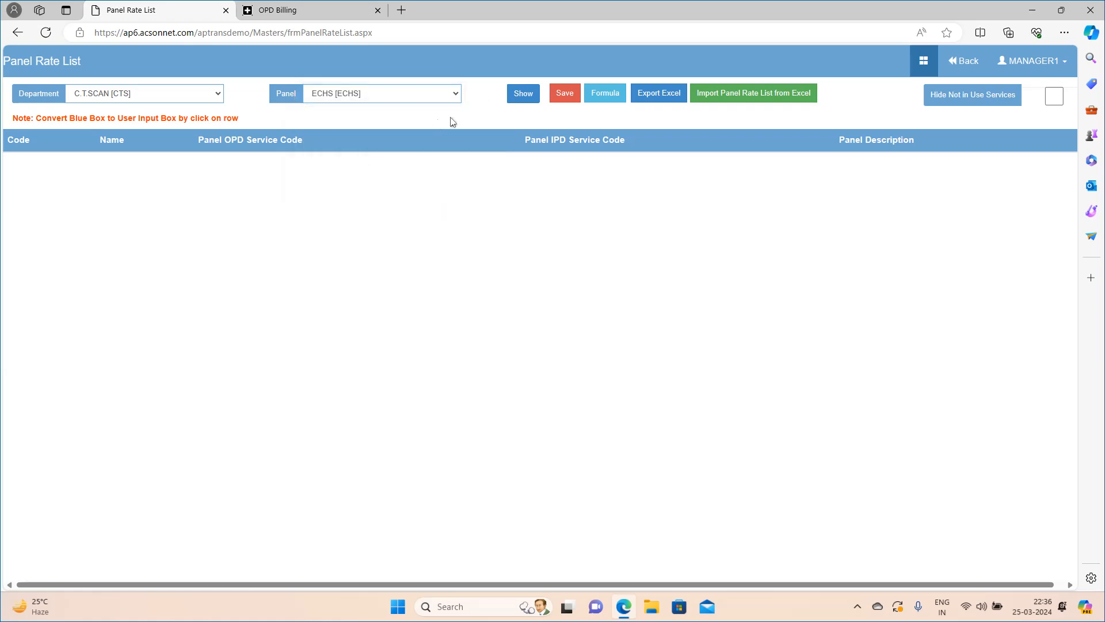
click(522, 98)
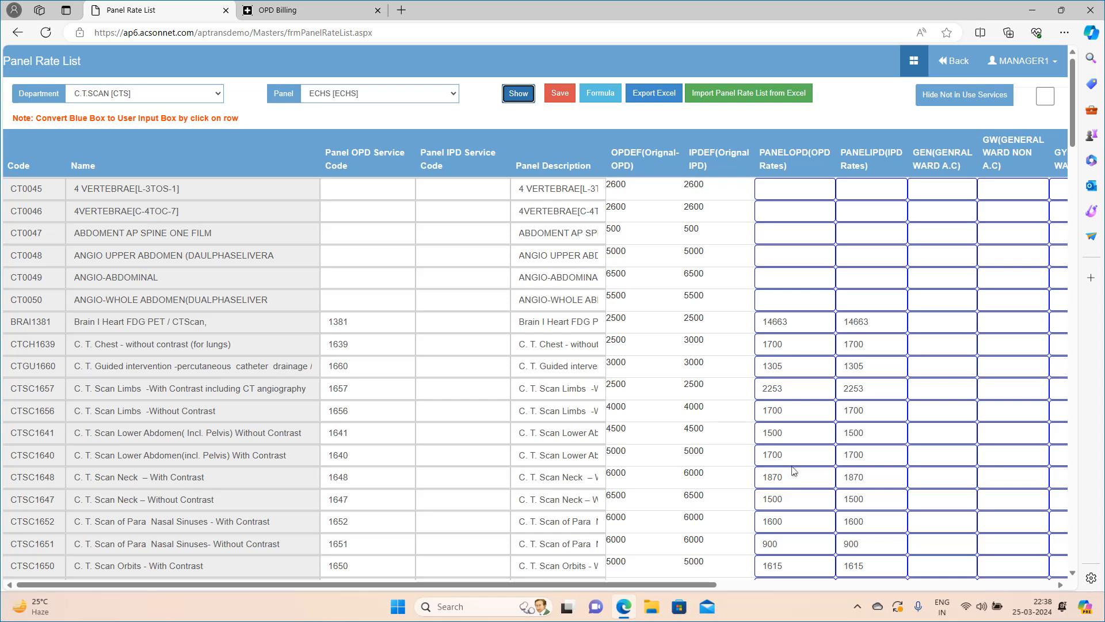
Set the ECHS panel's HDU ward rate for C. T. Chest - without contrast (for lungs) to 2200.
drag(498, 584, 666, 567)
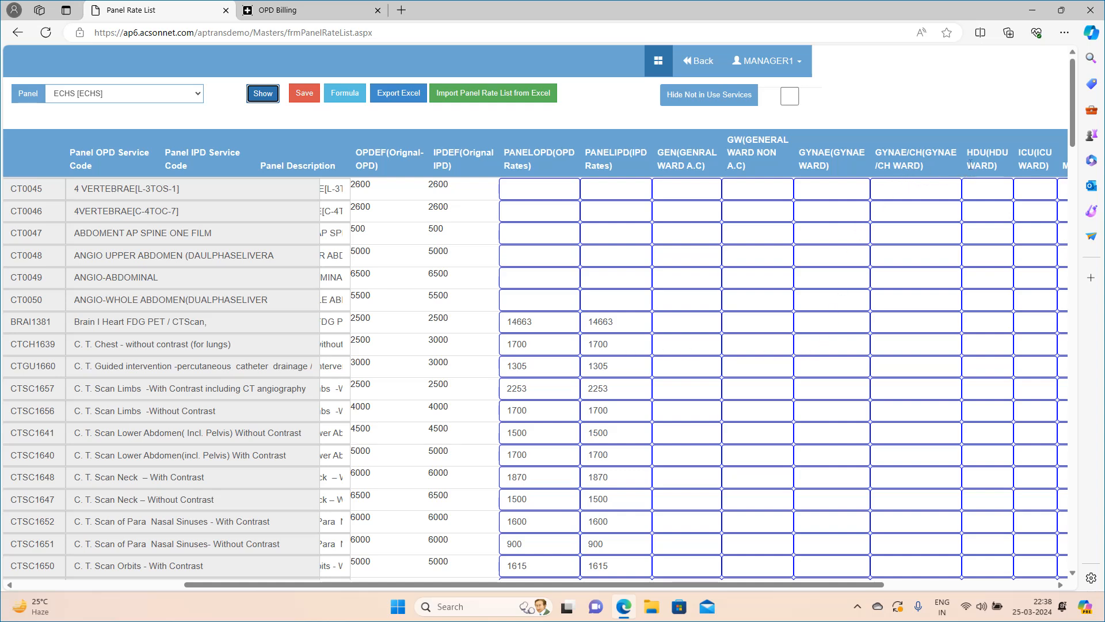
click(974, 351)
click(975, 350)
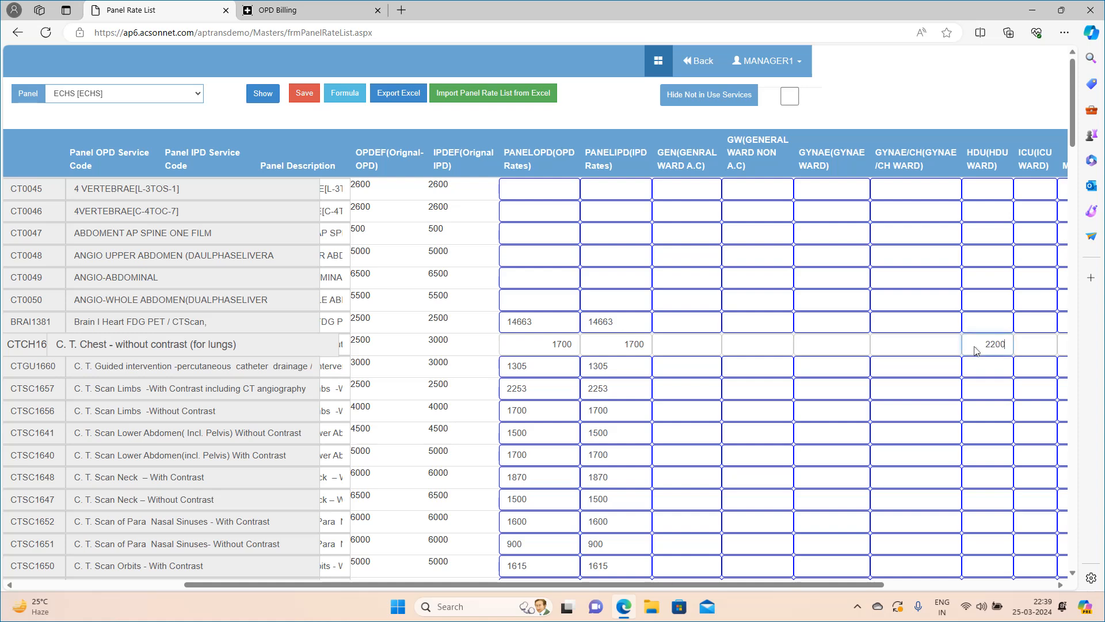
click(972, 381)
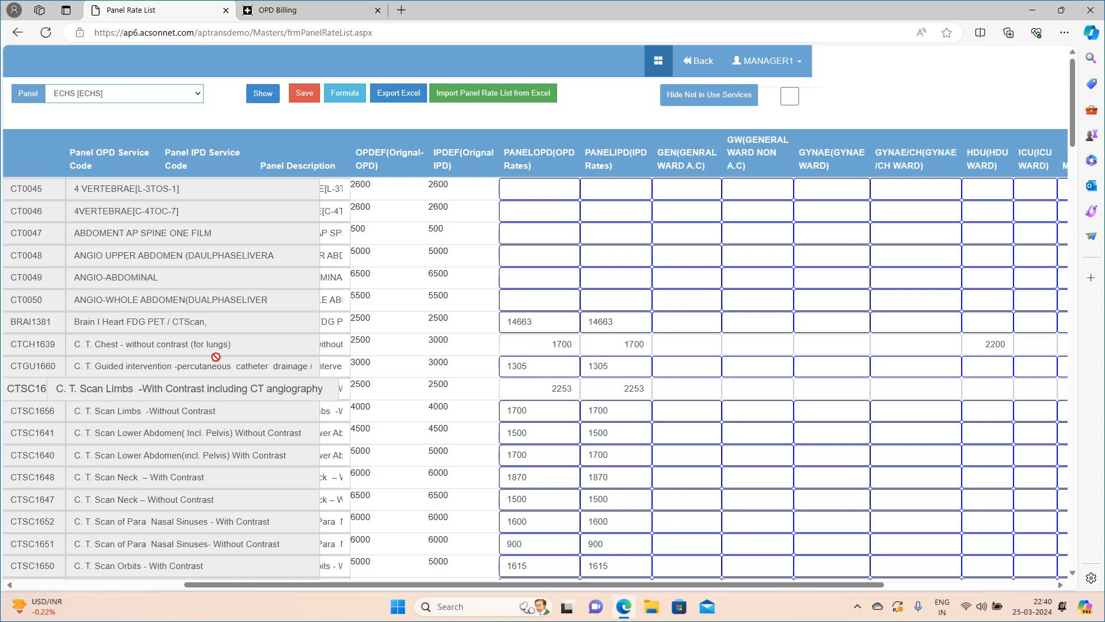
In OPD Billing, add C. T. Chest - without contrast (for lungs) to the ECHS credit patient's bill.
key(ctrl+Tab)
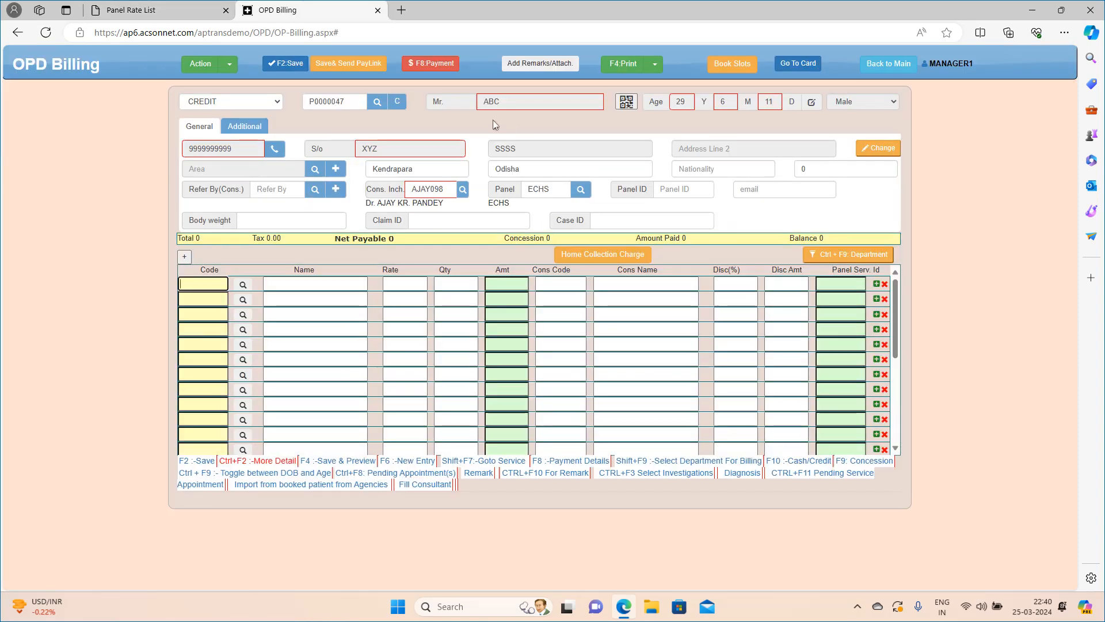
text(C.T)
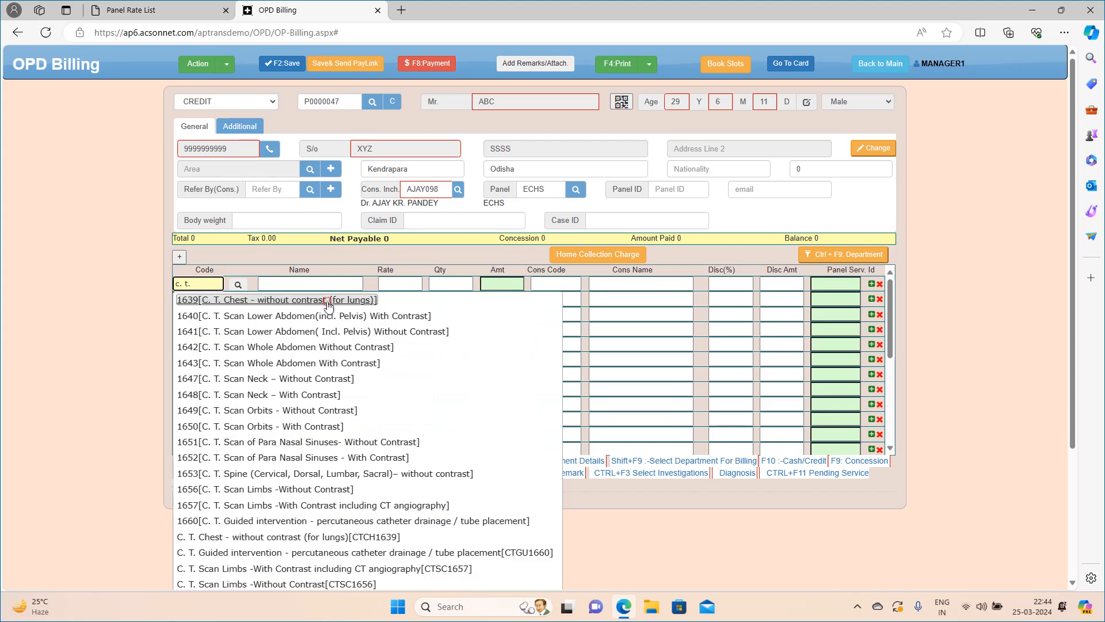
click(323, 301)
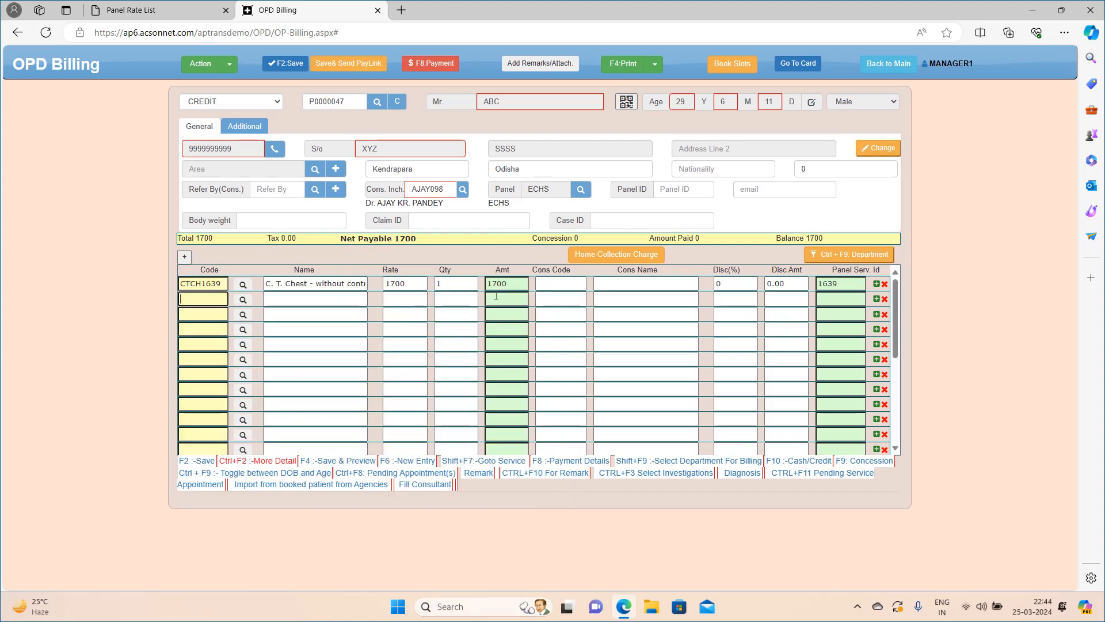
Check the ECHS panel rate list for a service without a panel rate and add ANGIO-ABDOMINAL to the patient's OPD bill.
click(166, 10)
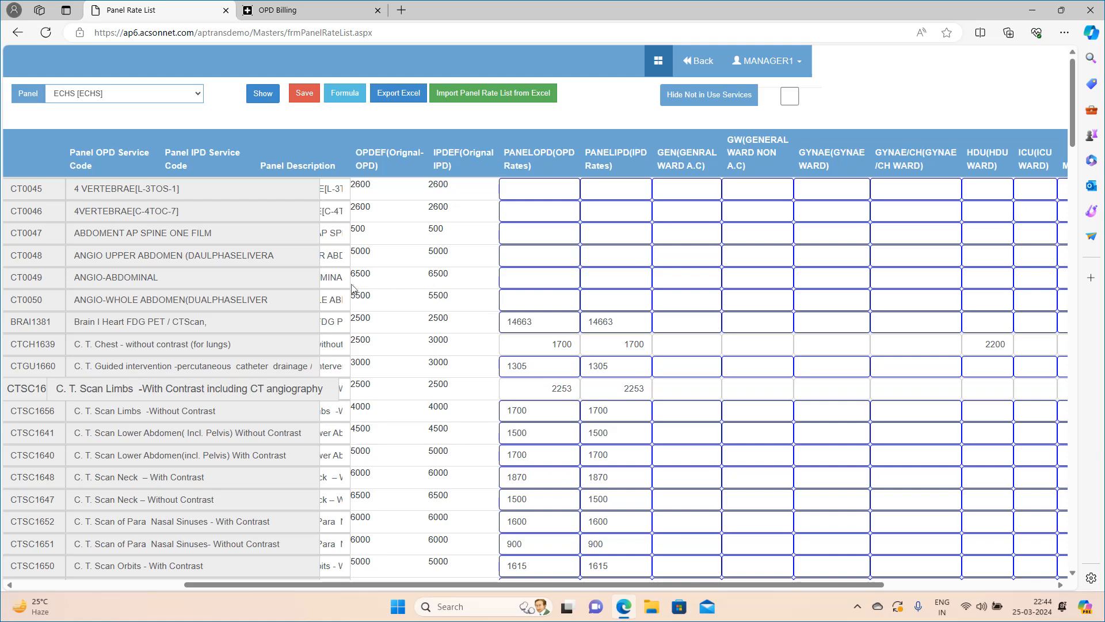
click(284, 19)
text(gio-a)
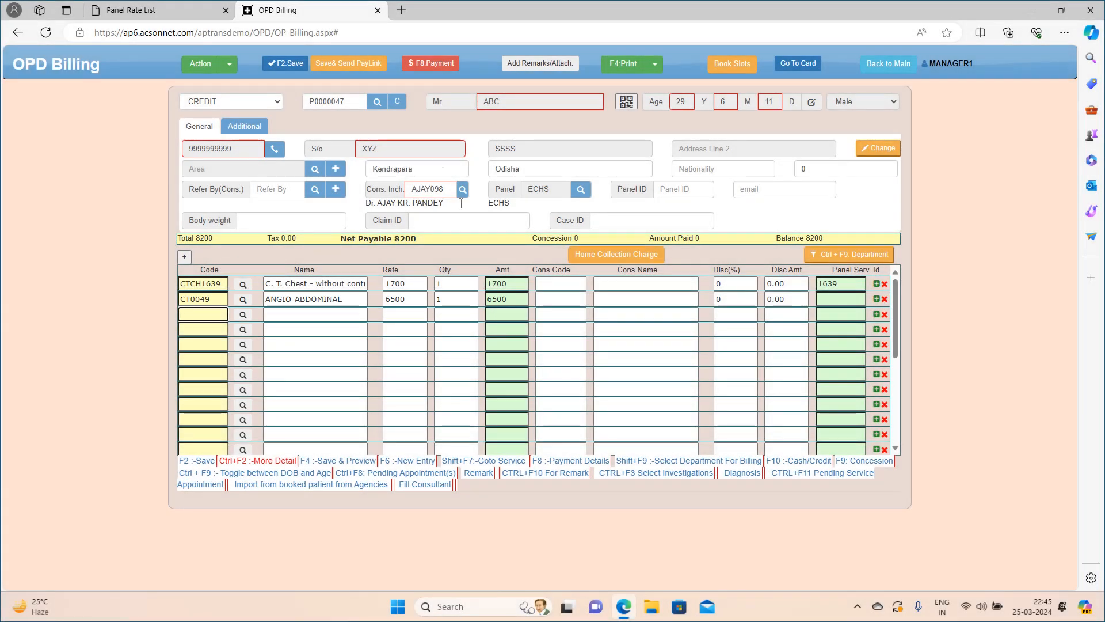
In the ECHS Panel Rate List, examine the panel OPD service code and panel description of C. T. Chest - without contrast (for lungs).
click(179, 10)
drag(323, 582, 141, 583)
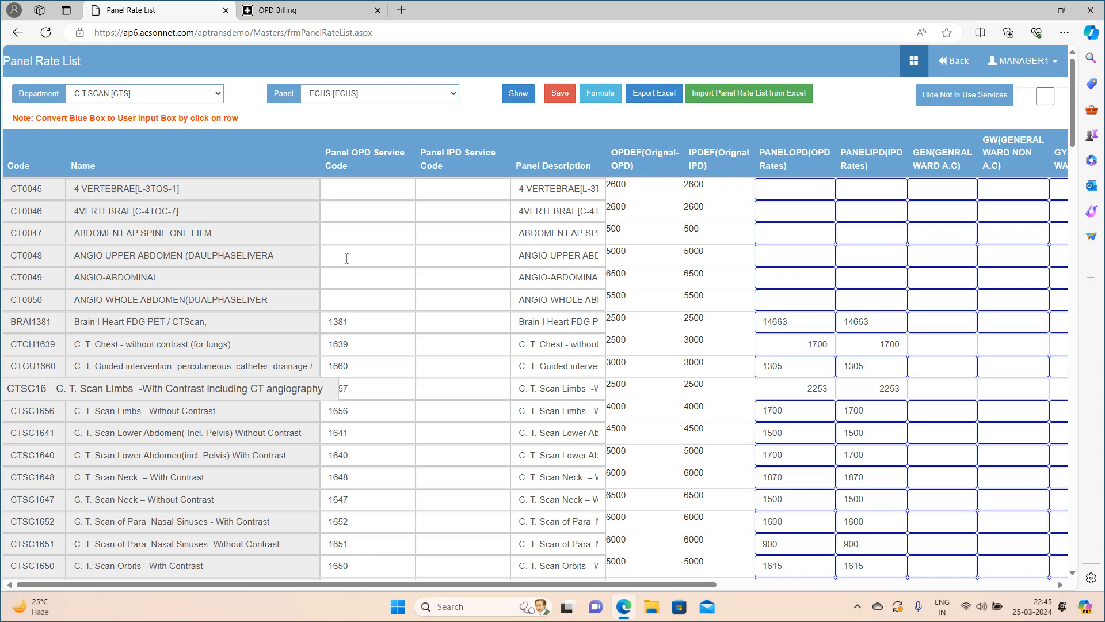
drag(349, 344, 322, 344)
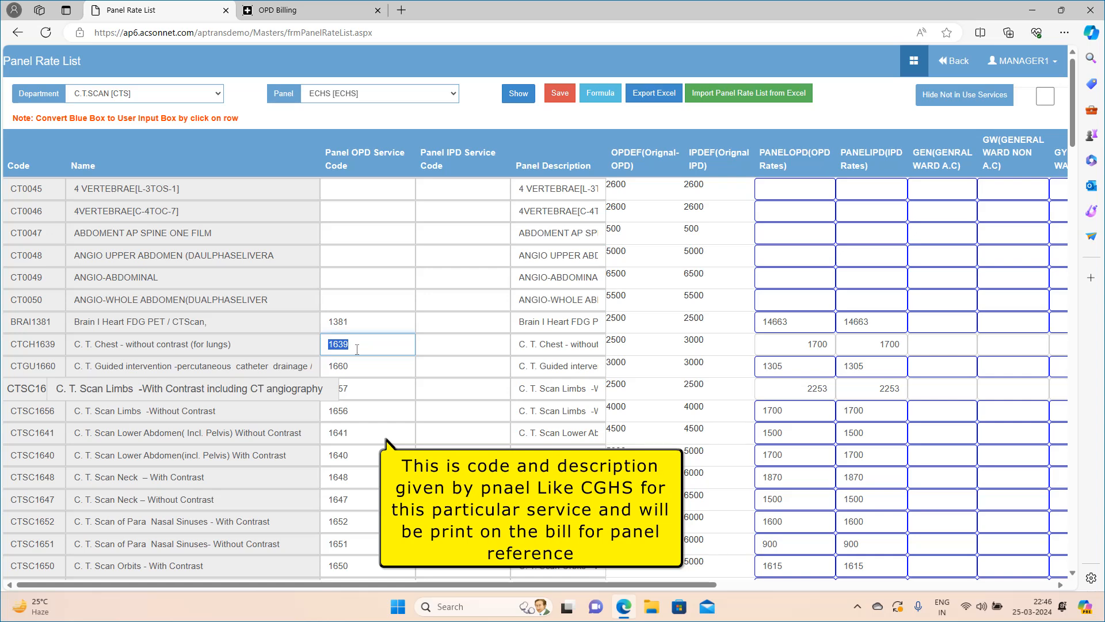
click(537, 348)
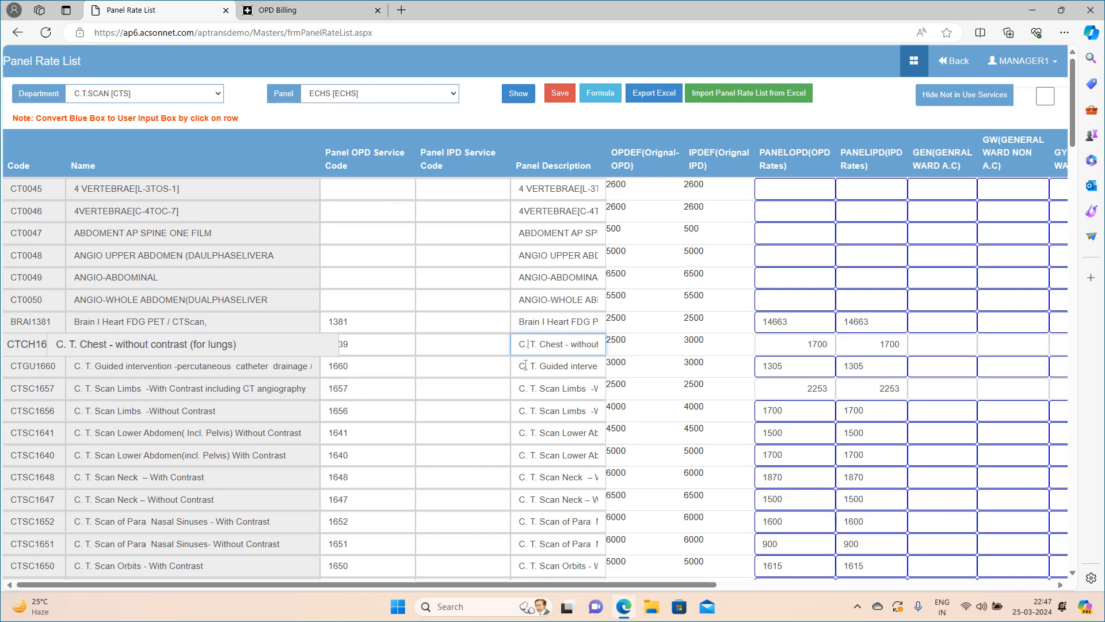
key(ctrl+a)
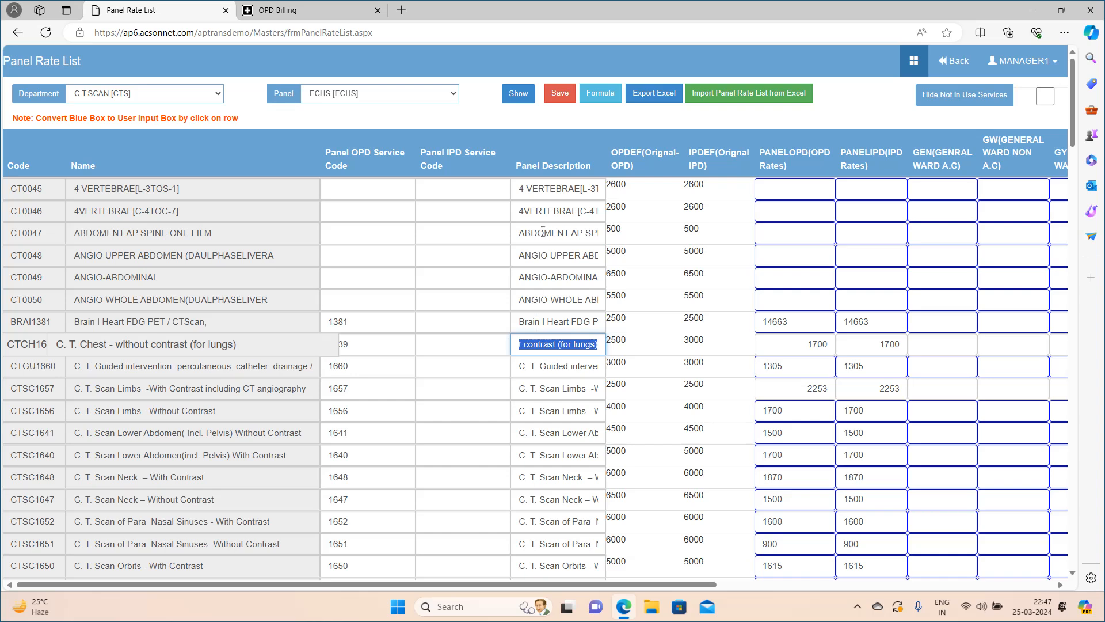
click(380, 344)
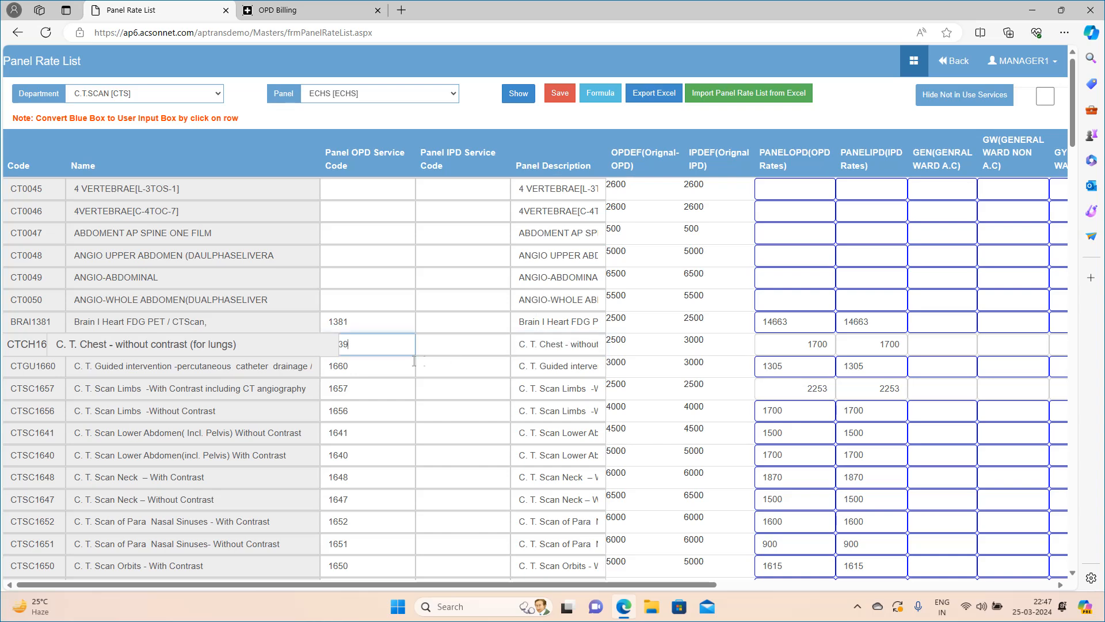
scroll(375, 365, down, 4)
scroll(372, 365, up, 4)
Return to OPD Billing and open the print options for the ECHS patient's bill.
key(ctrl+Tab)
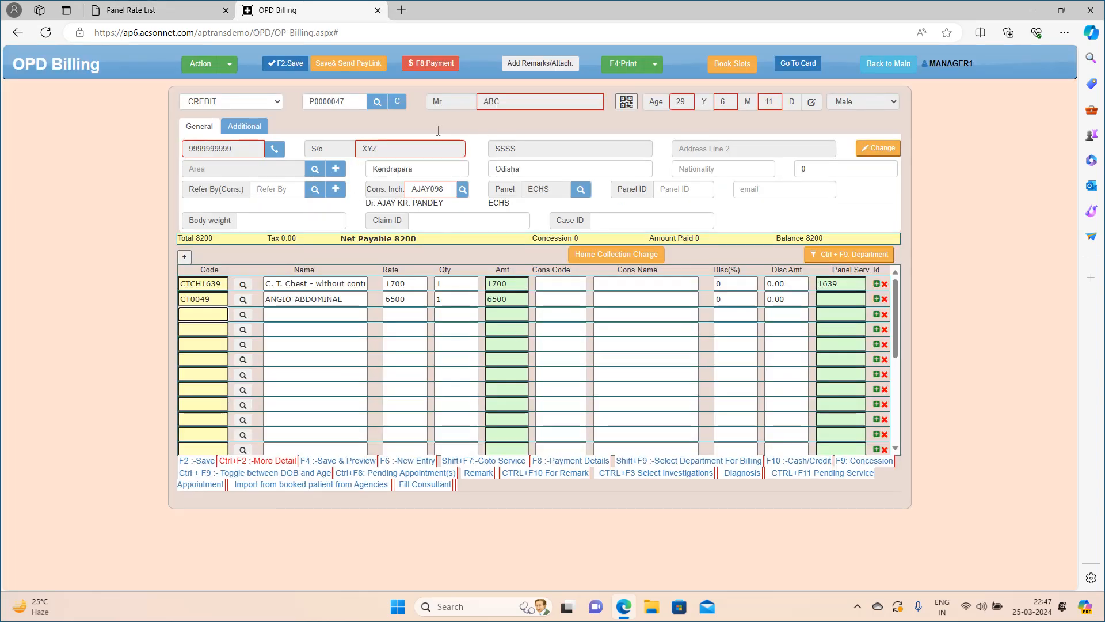
click(655, 64)
click(630, 101)
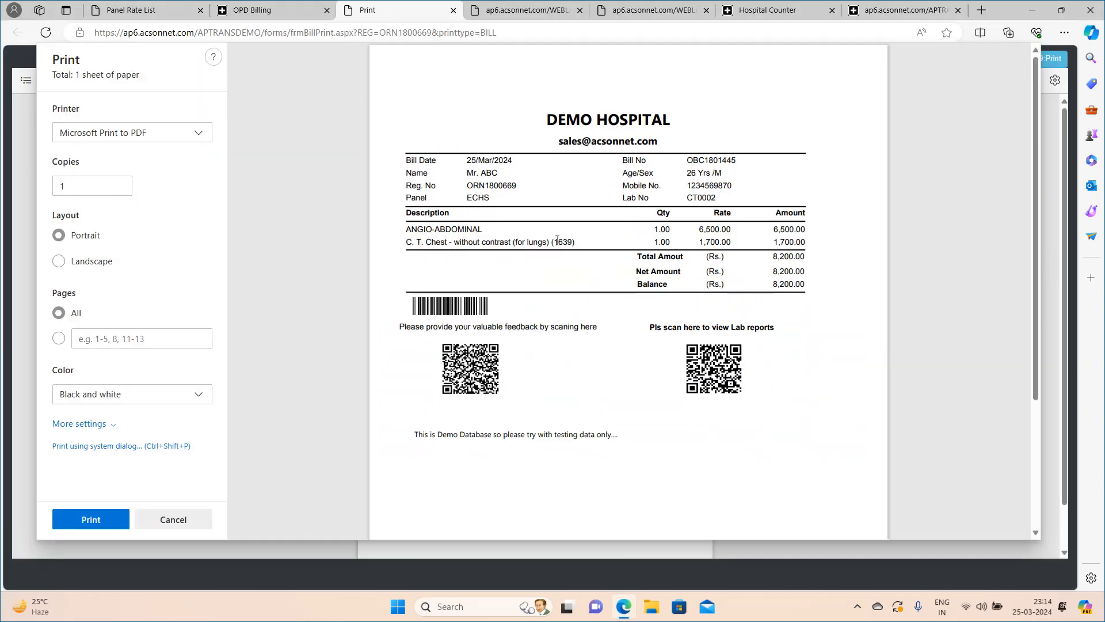
drag(552, 241, 576, 240)
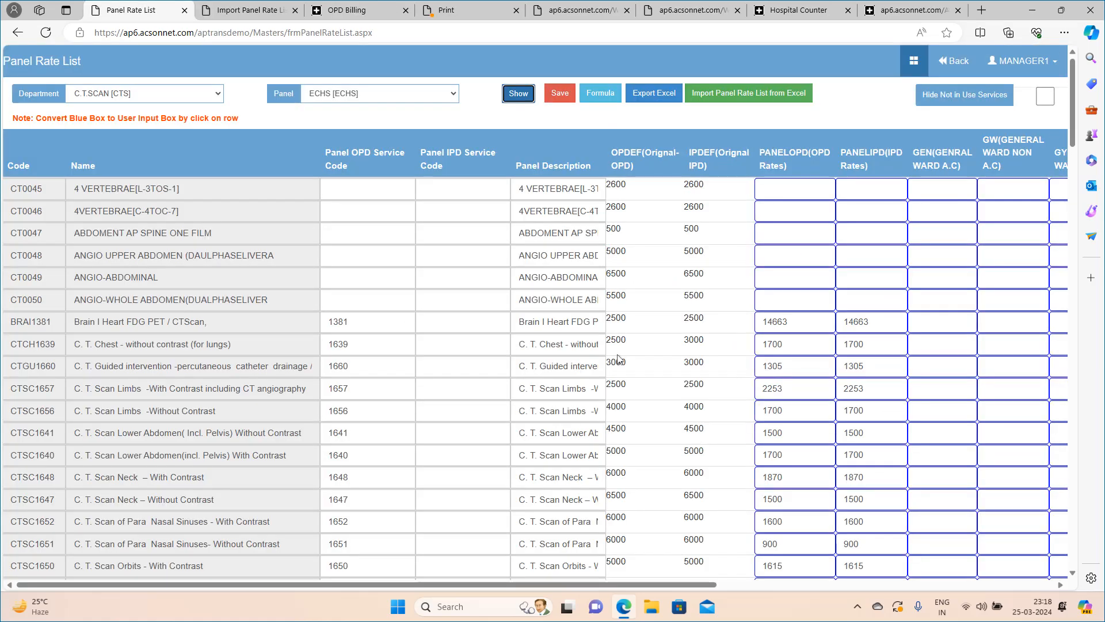
In the Panel Rate List's Formula Box, define GEN(GENRAL WARD A.C) as 10% of PANELOPD(OPD Rates).
click(599, 100)
click(601, 95)
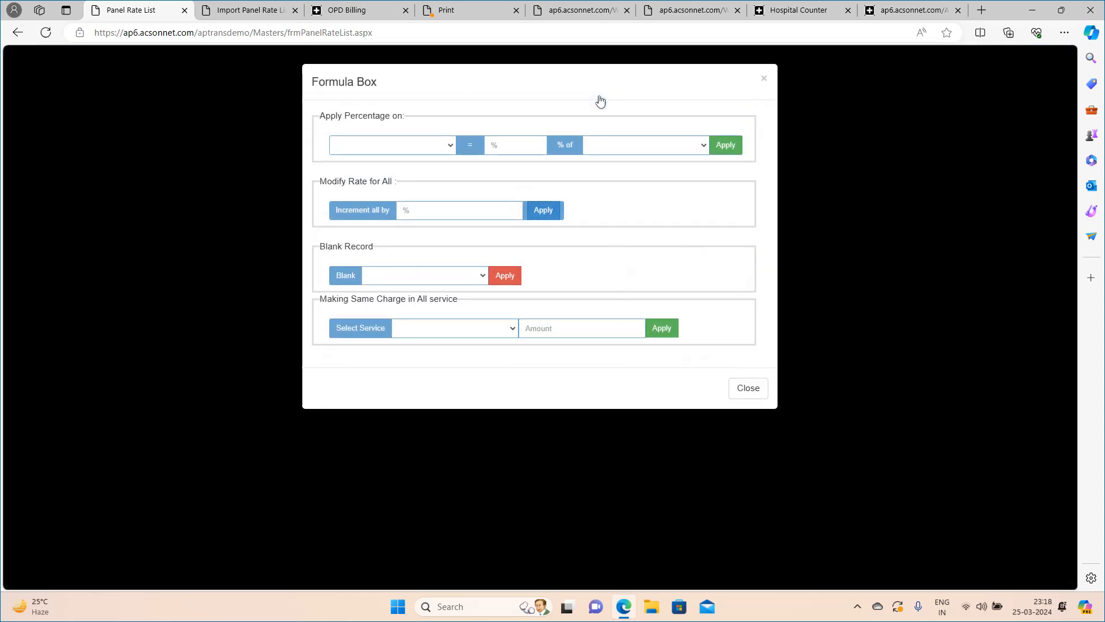
click(431, 148)
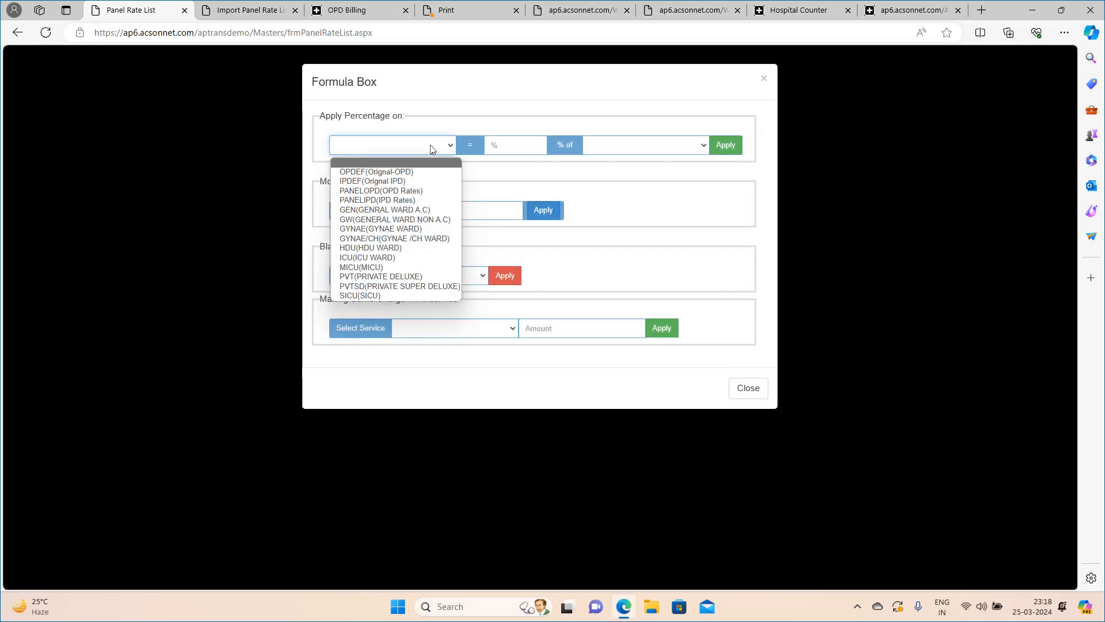
click(423, 211)
click(506, 148)
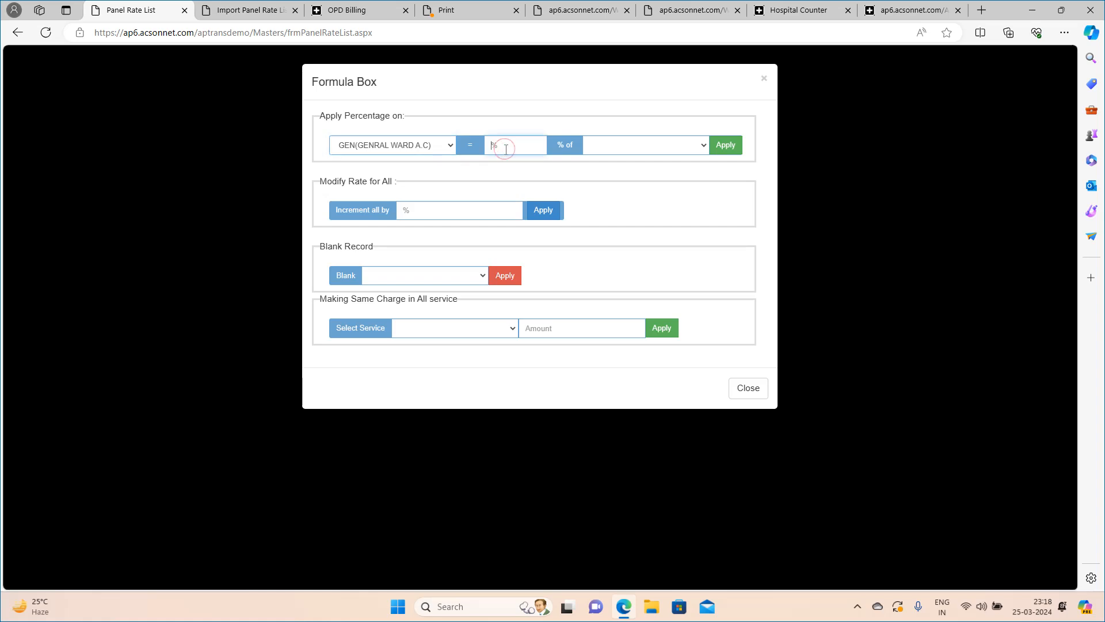
text(10)
click(633, 151)
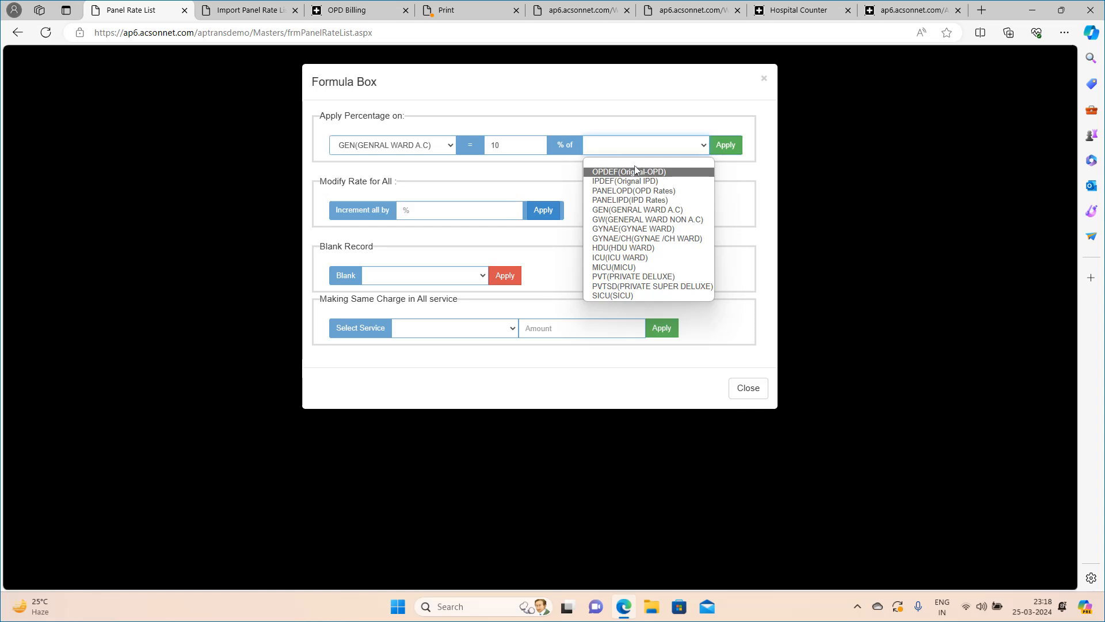
click(622, 191)
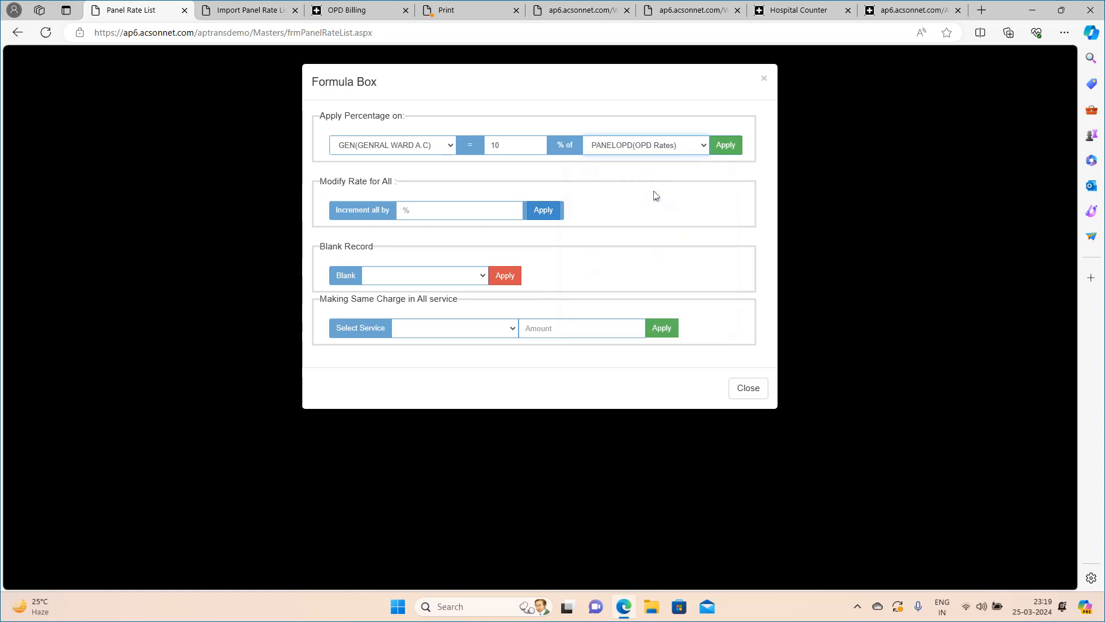
Change the formula percentage to 110, apply it to the general ward rates and review the list.
double_click(503, 145)
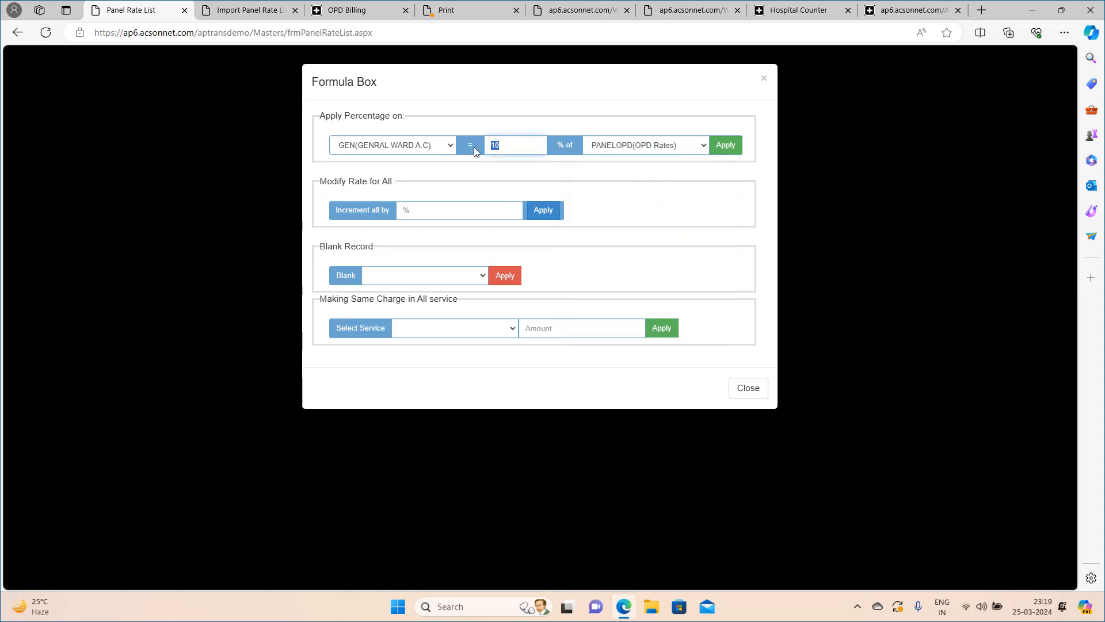
text(110)
click(725, 148)
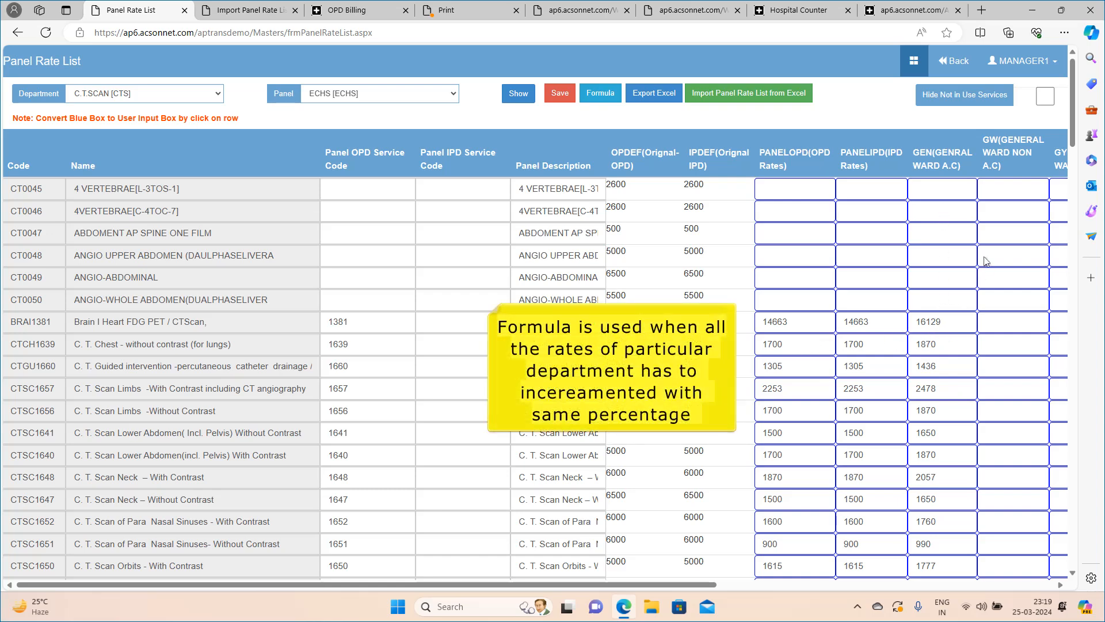
scroll(985, 260, down, 5)
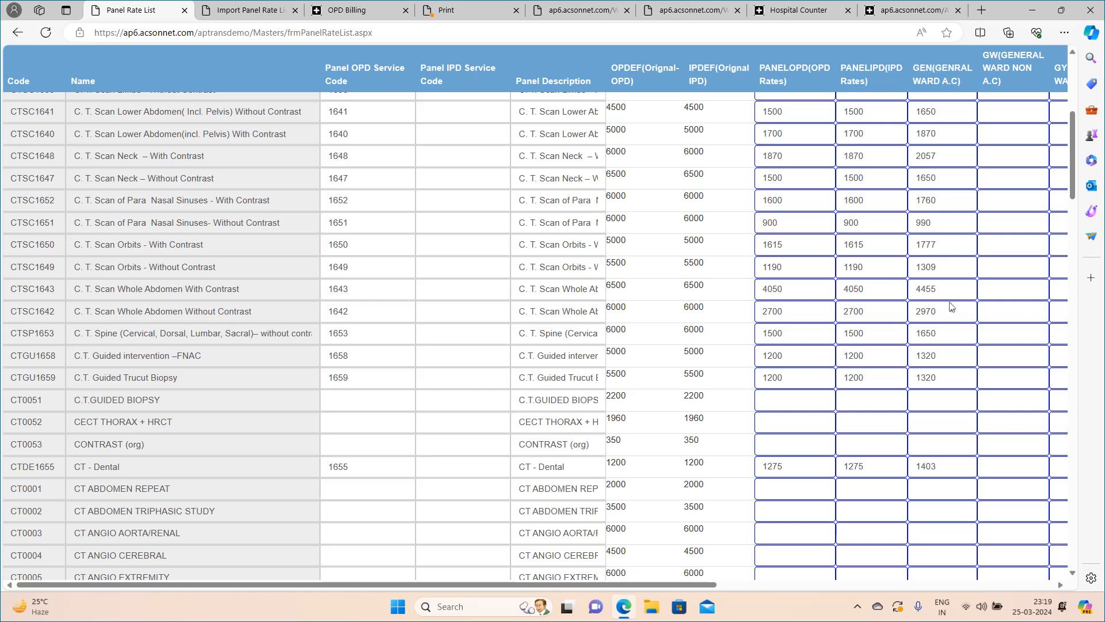
scroll(952, 307, up, 6)
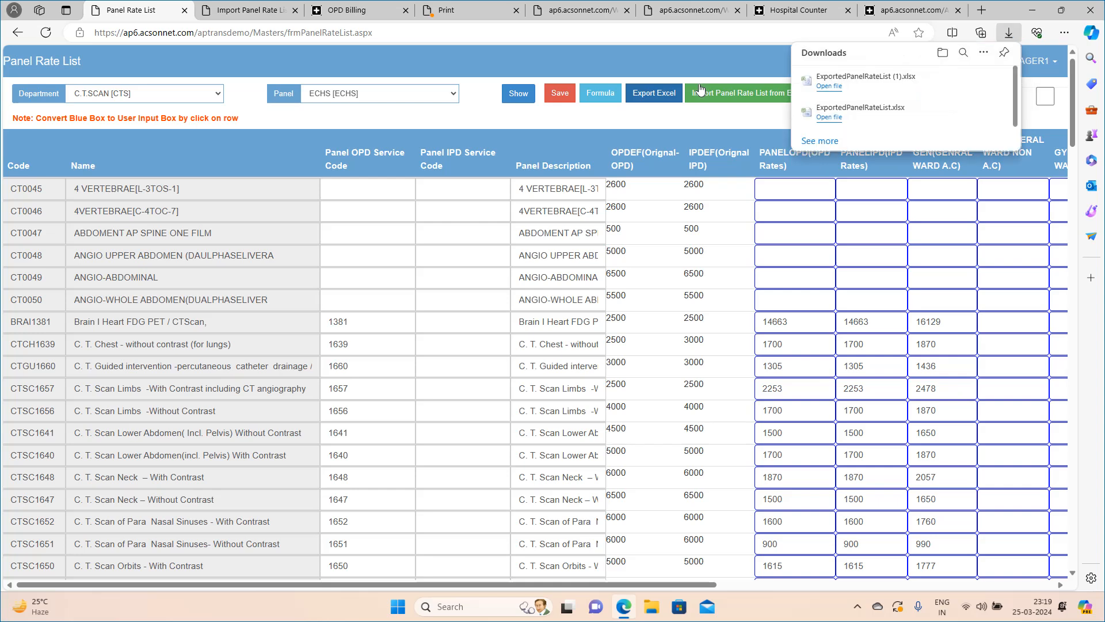
Export the ECHS C.T.SCAN rate list to Excel, open ExportedPanelRateList (1).xlsx and look through its rows.
click(830, 86)
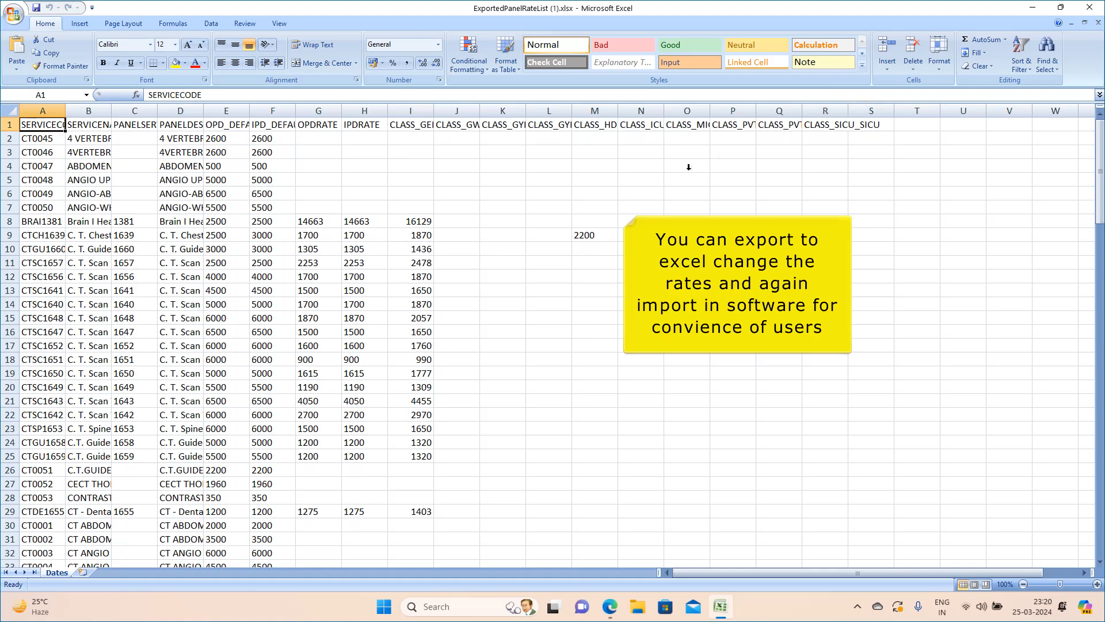
scroll(389, 263, down, 4)
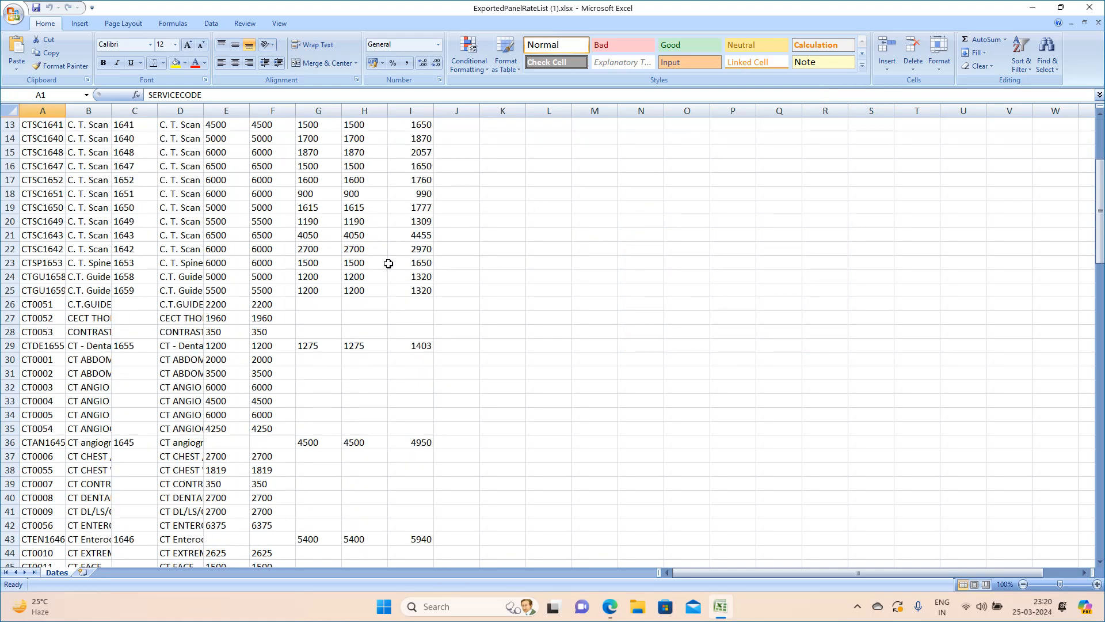
scroll(389, 263, up, 4)
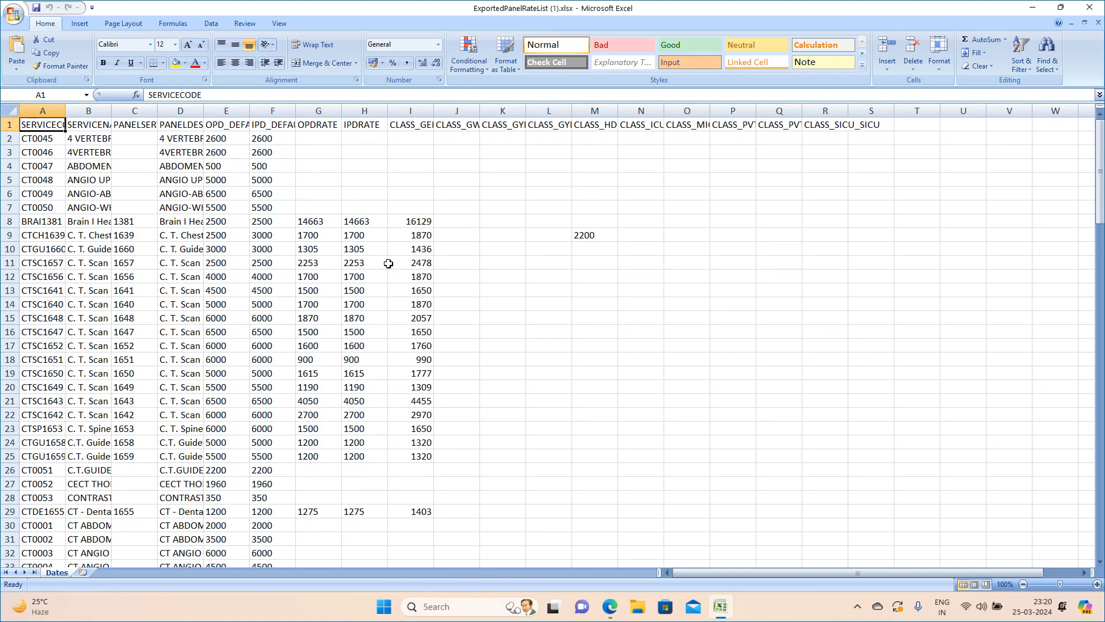
In the exported workbook, set the default IPD rate of service CTSC1657 to 2900.
click(423, 265)
key(Left)
key(Left)
key(Left)
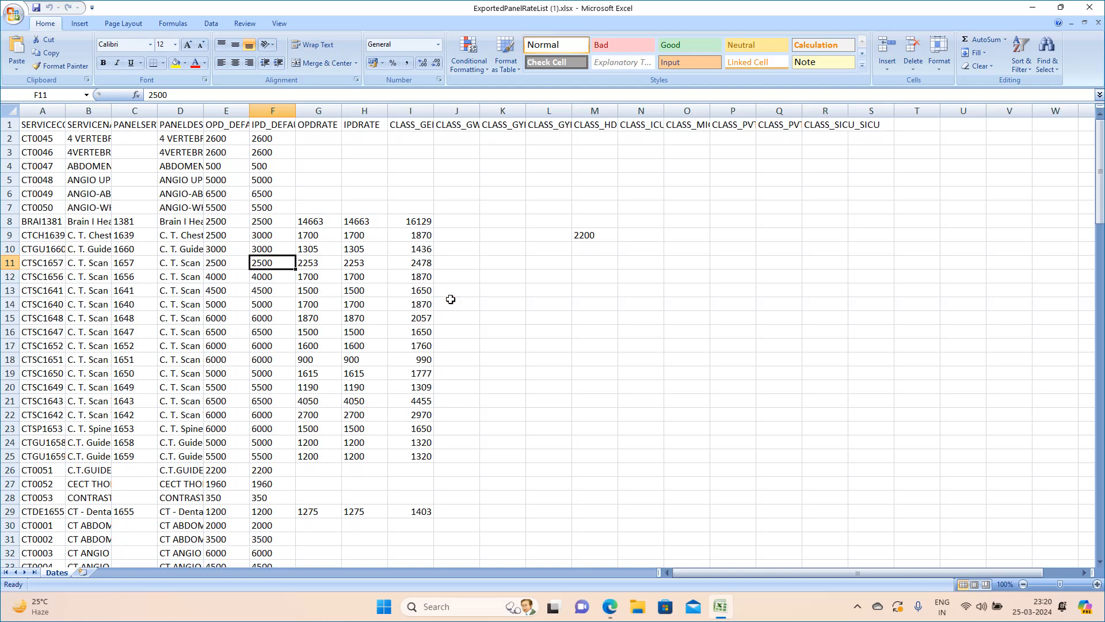
text(2900)
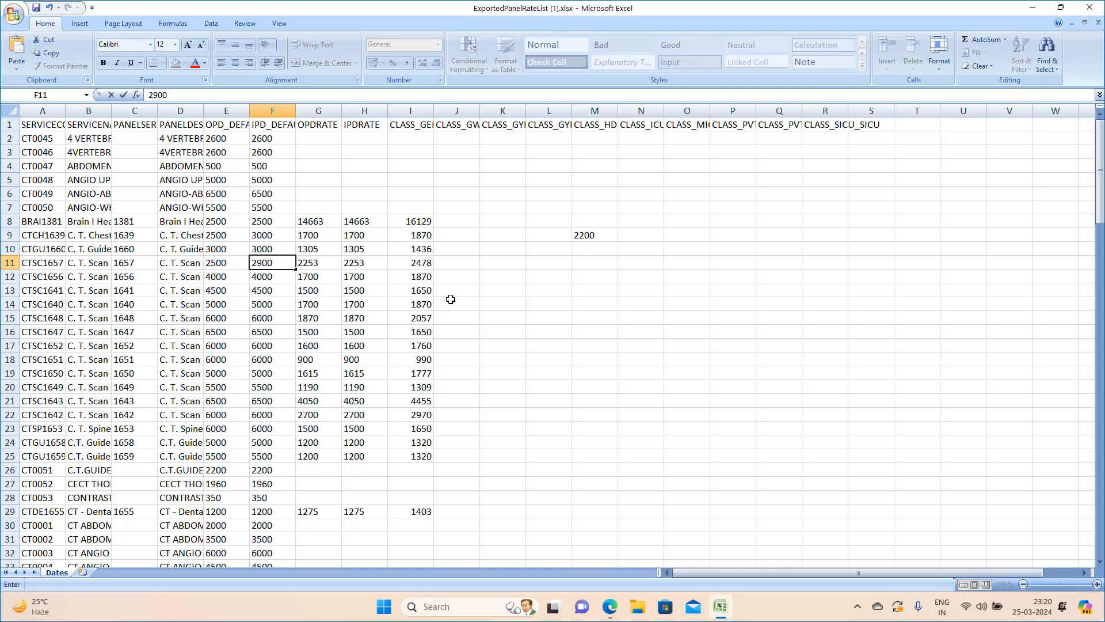
key(Return)
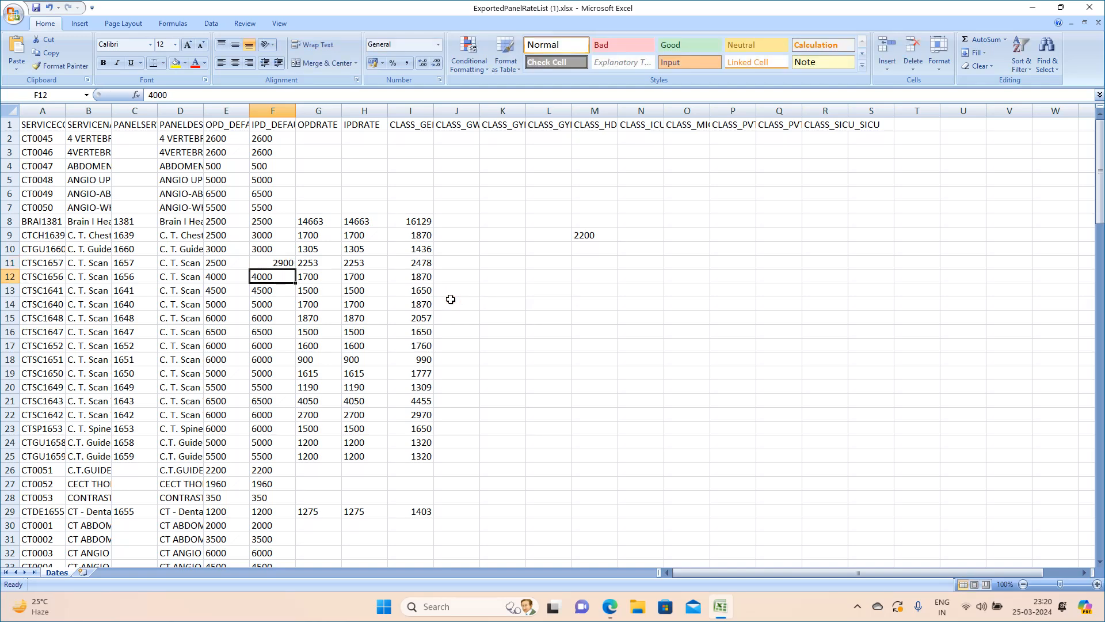
Switch back to the browser and try to import the panel rate list from Excel for the ECHS panel.
click(1031, 8)
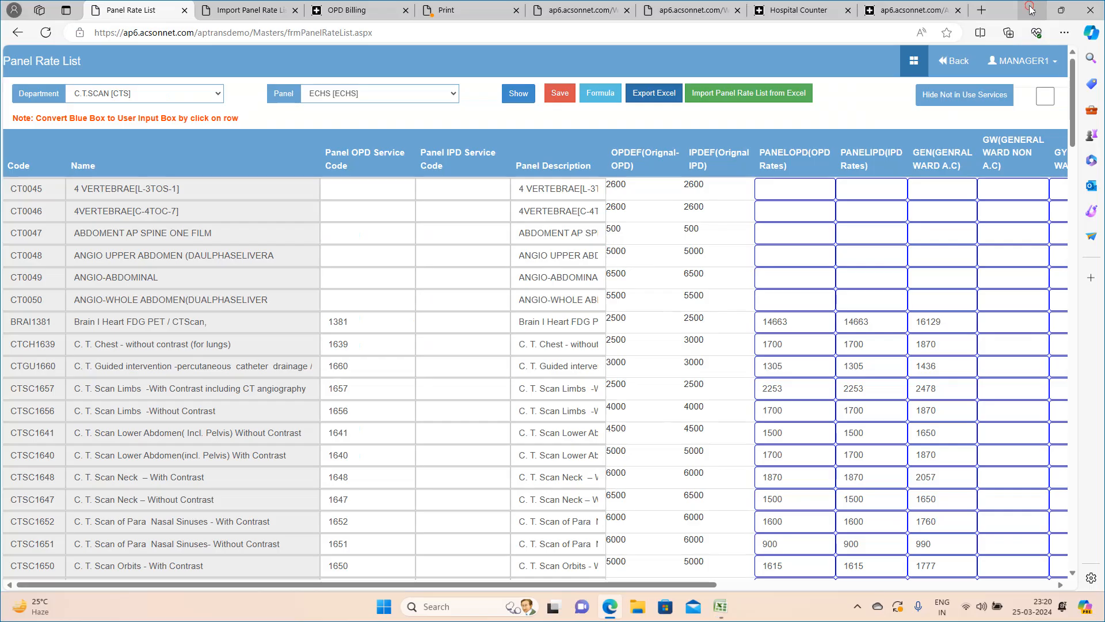
click(718, 103)
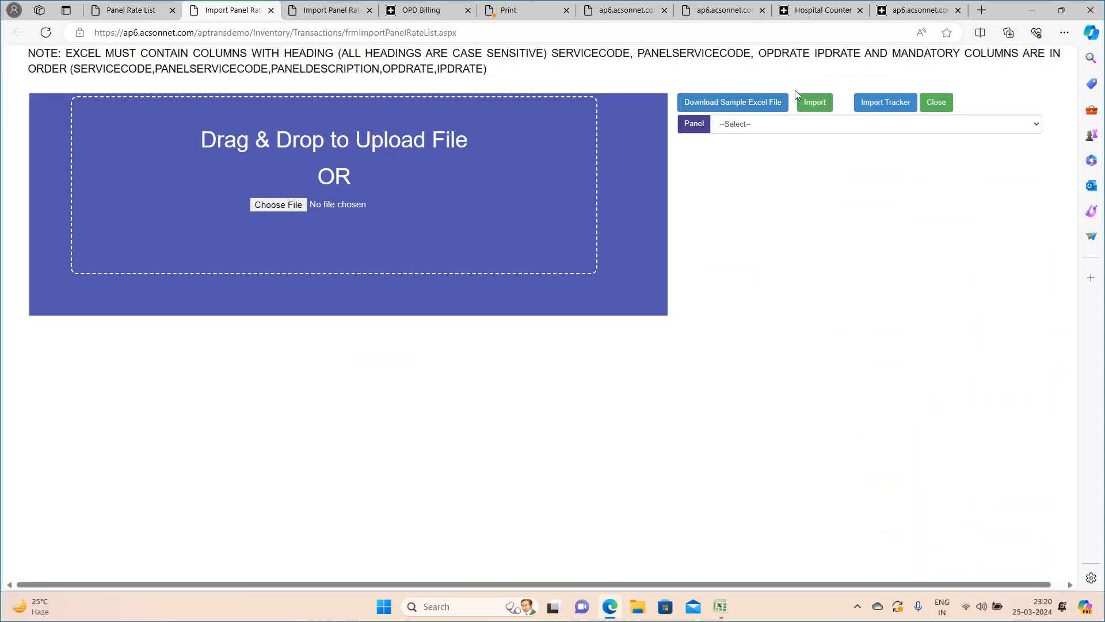
click(814, 124)
click(751, 207)
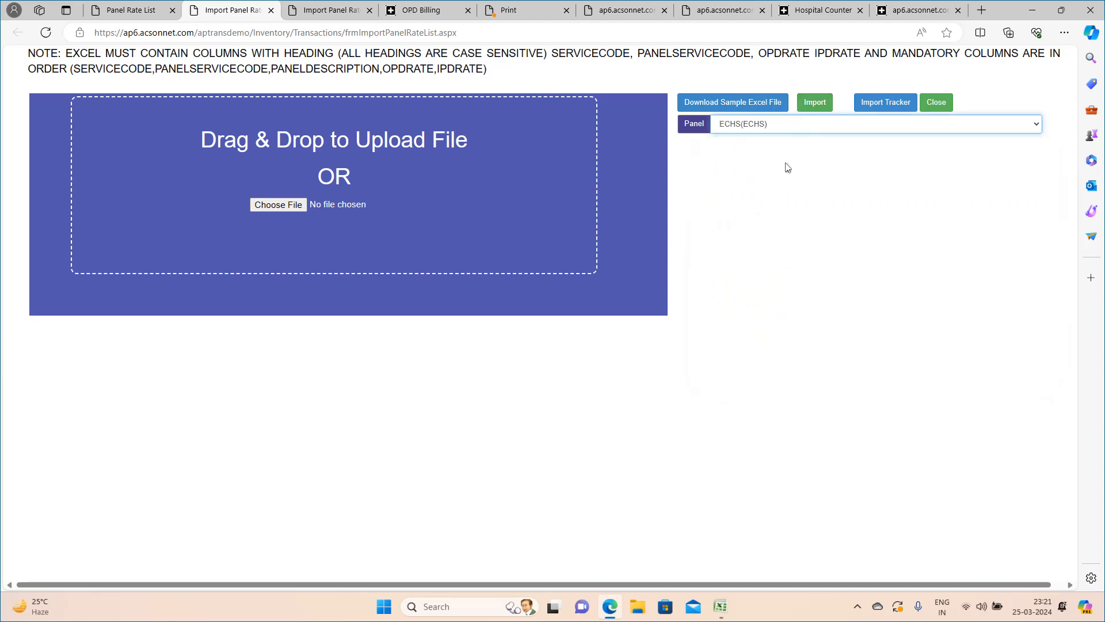
click(817, 106)
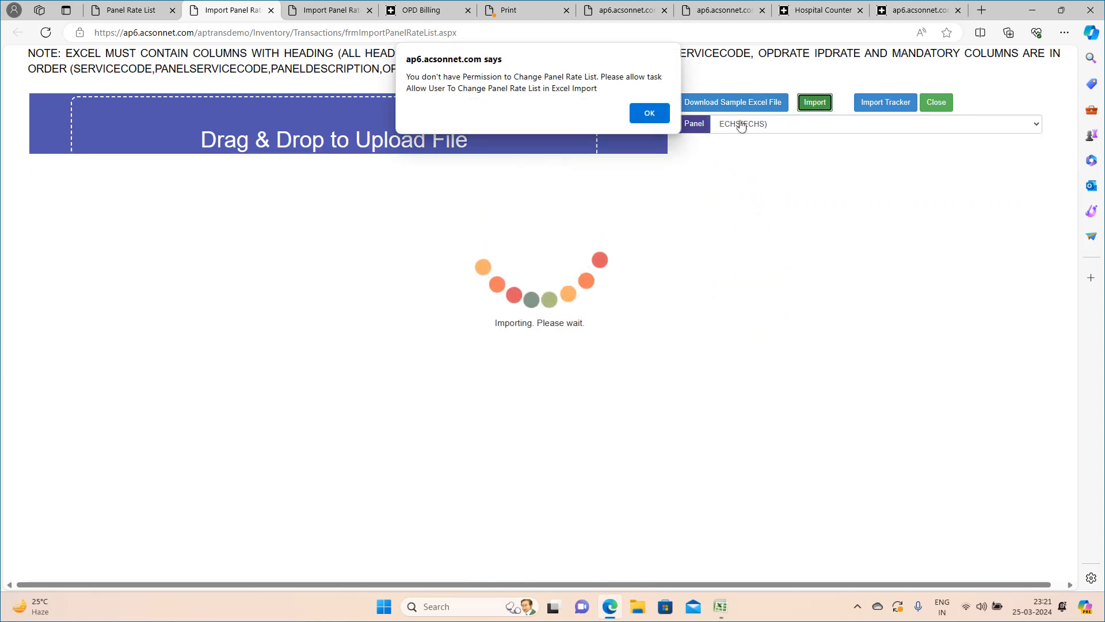
click(649, 113)
Leave the import, open Panel Department Wise Discount from Masters and show the department discounts for the BSNL panel.
click(146, 10)
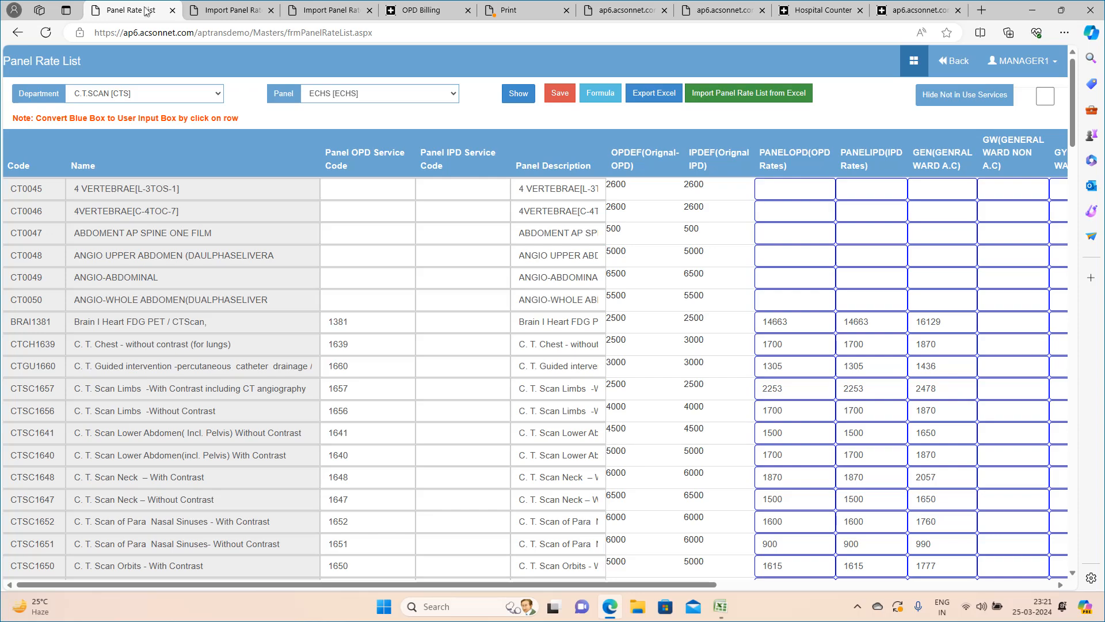
click(828, 4)
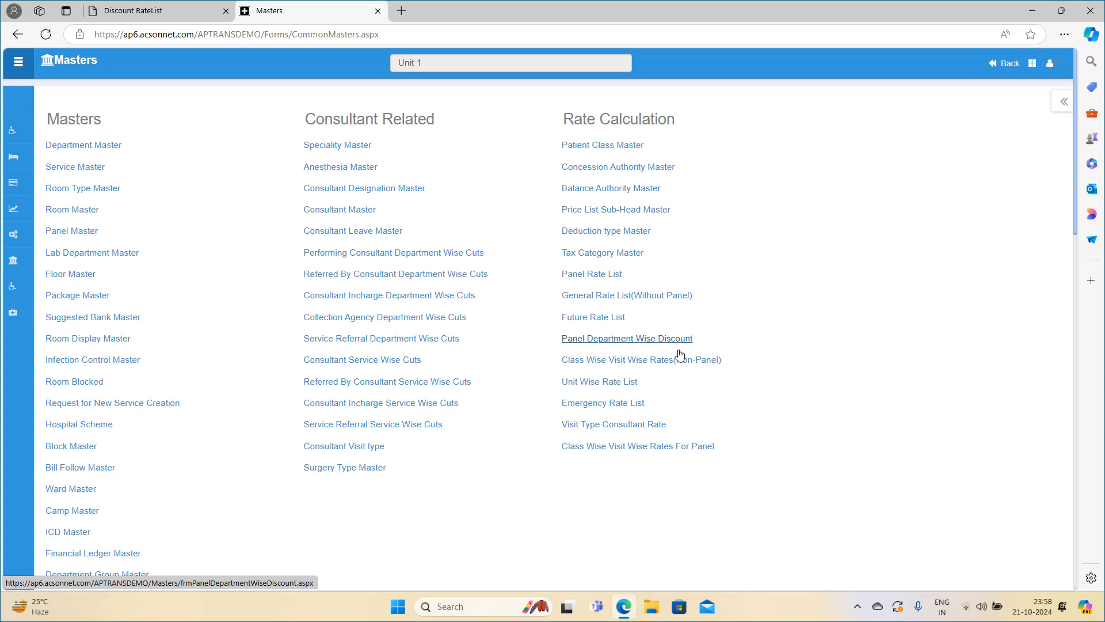
click(620, 339)
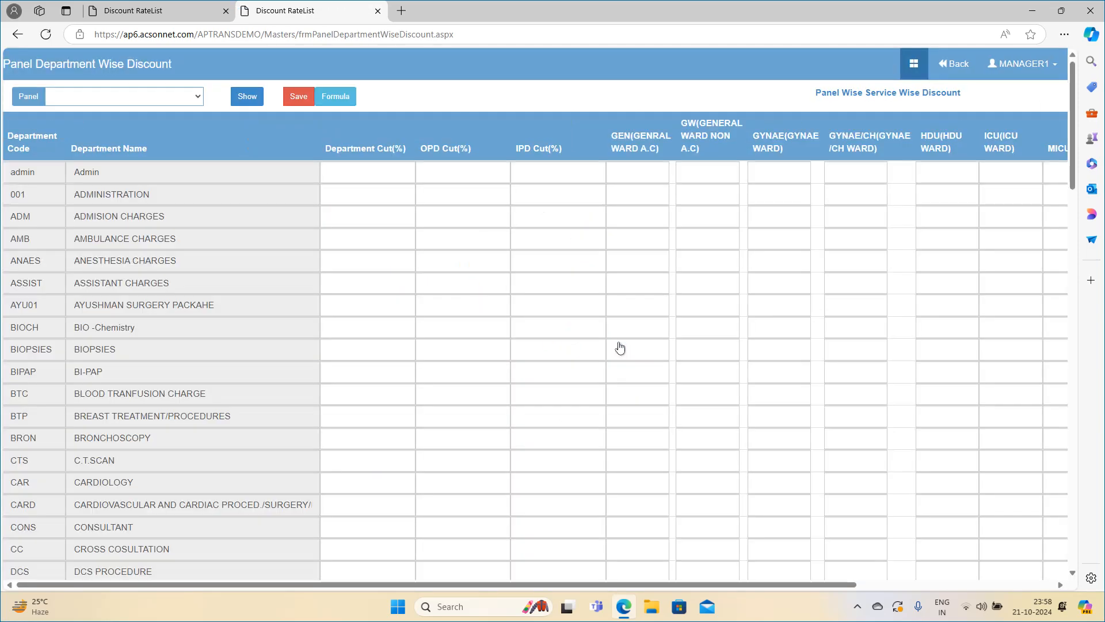
click(150, 101)
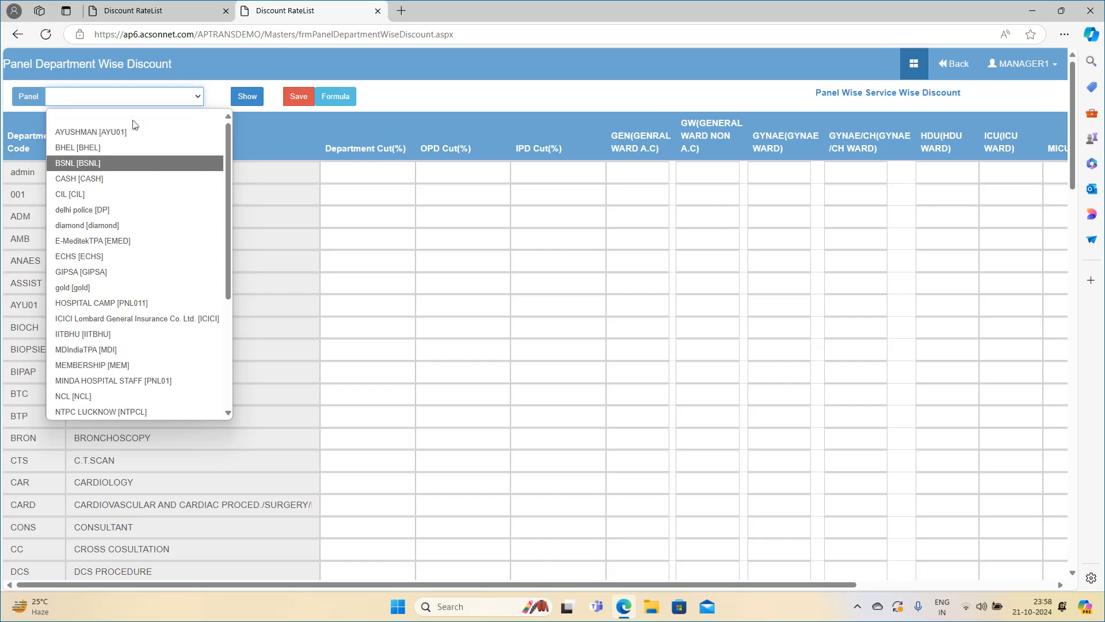
click(116, 163)
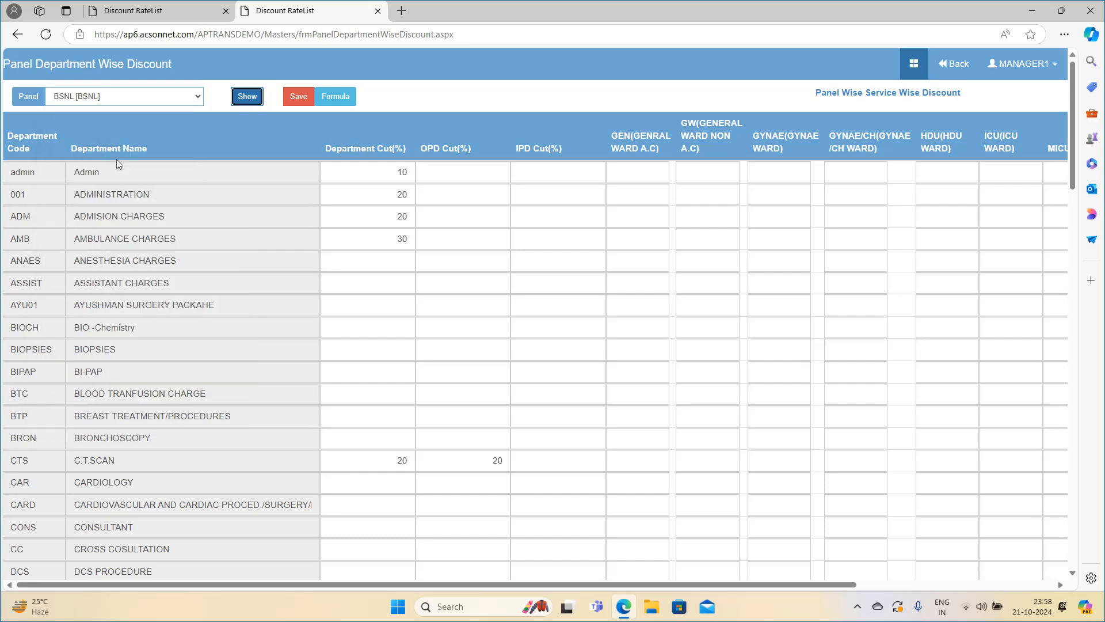
Set the department cut to 20% for both Admin and AMBULANCE CHARGES on the BSNL panel.
double_click(389, 172)
text(20)
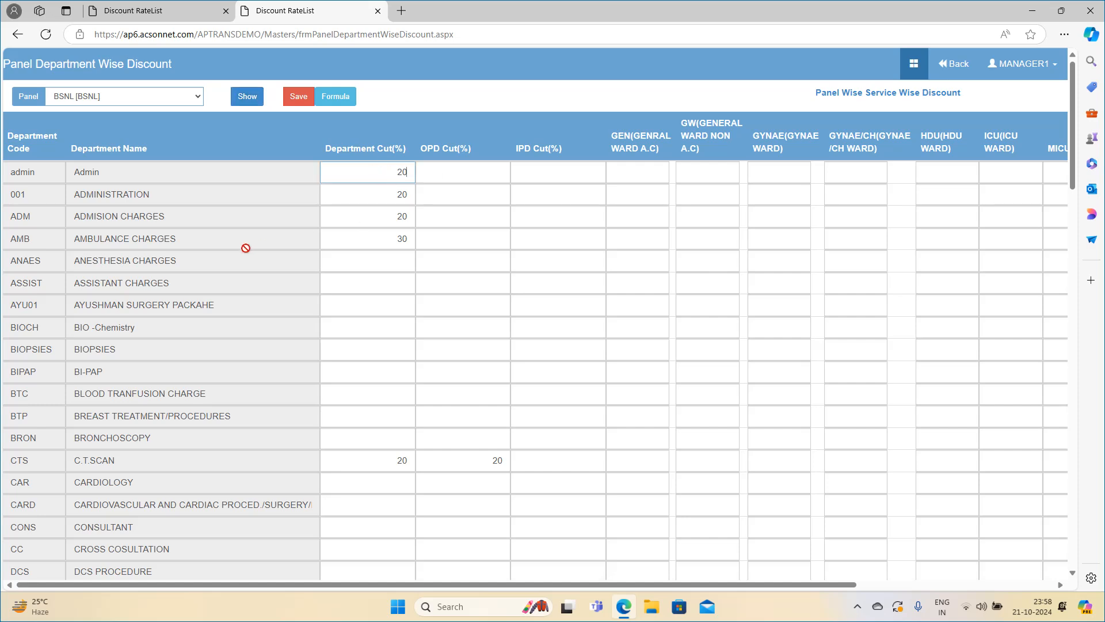
double_click(393, 242)
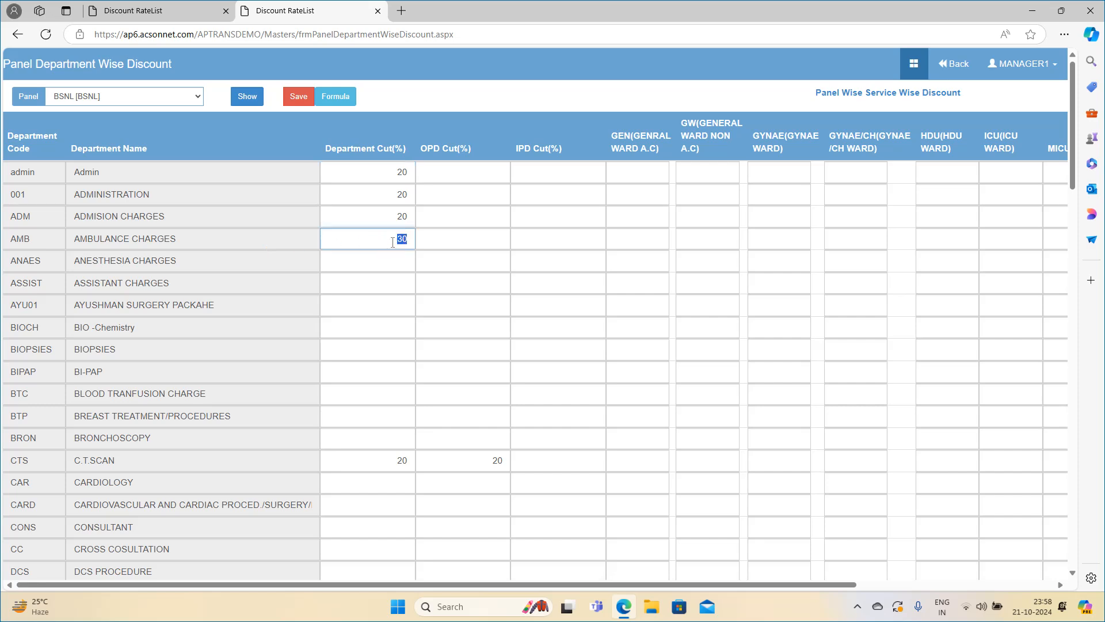
text(20)
Enter a 20% department cut for CONSULTANT and for CARDIOLOGY, and look through the remaining departments.
click(380, 526)
text(20)
key(Up)
key(Up)
text(20)
scroll(391, 378, down, 15)
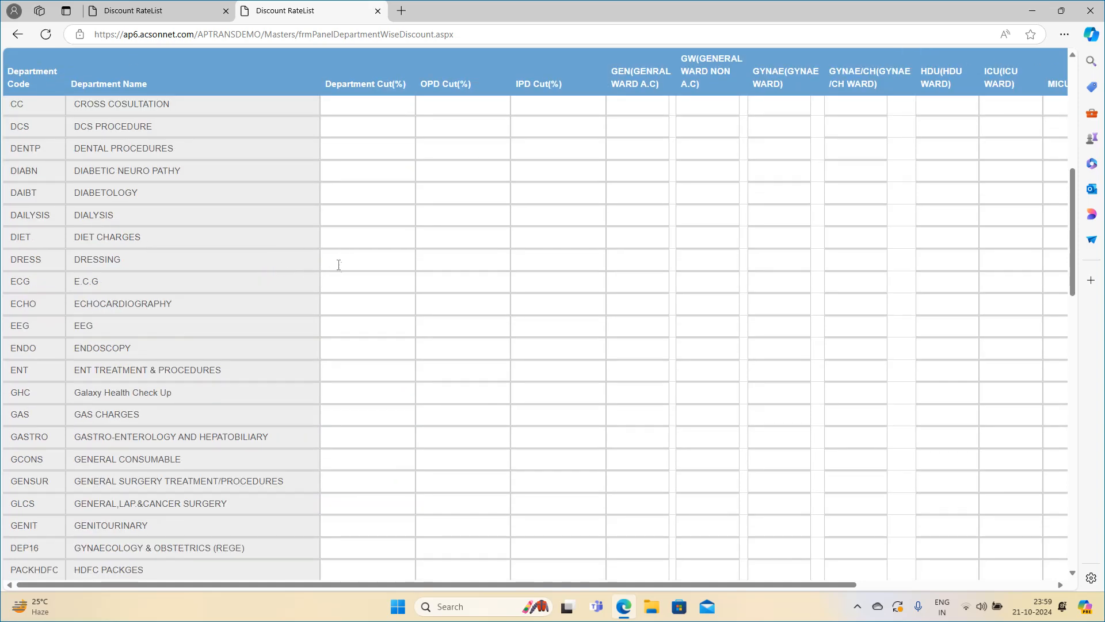
scroll(345, 300, up, 15)
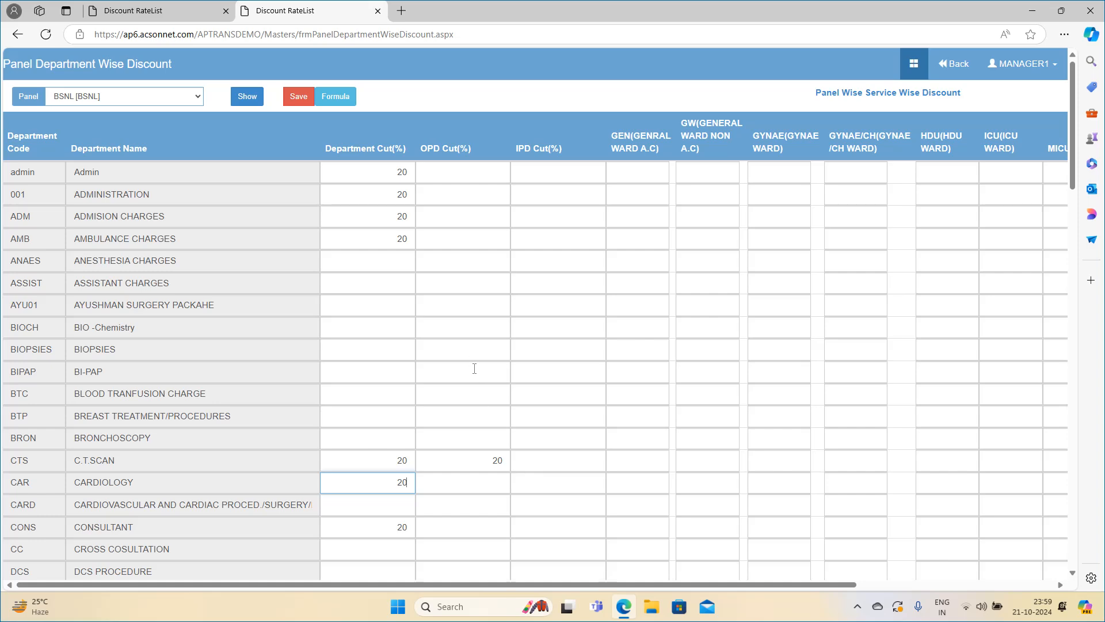
Set the C.T.SCAN IPD cut to 25% and the Admin department's ICU ward cut to 25%.
click(541, 466)
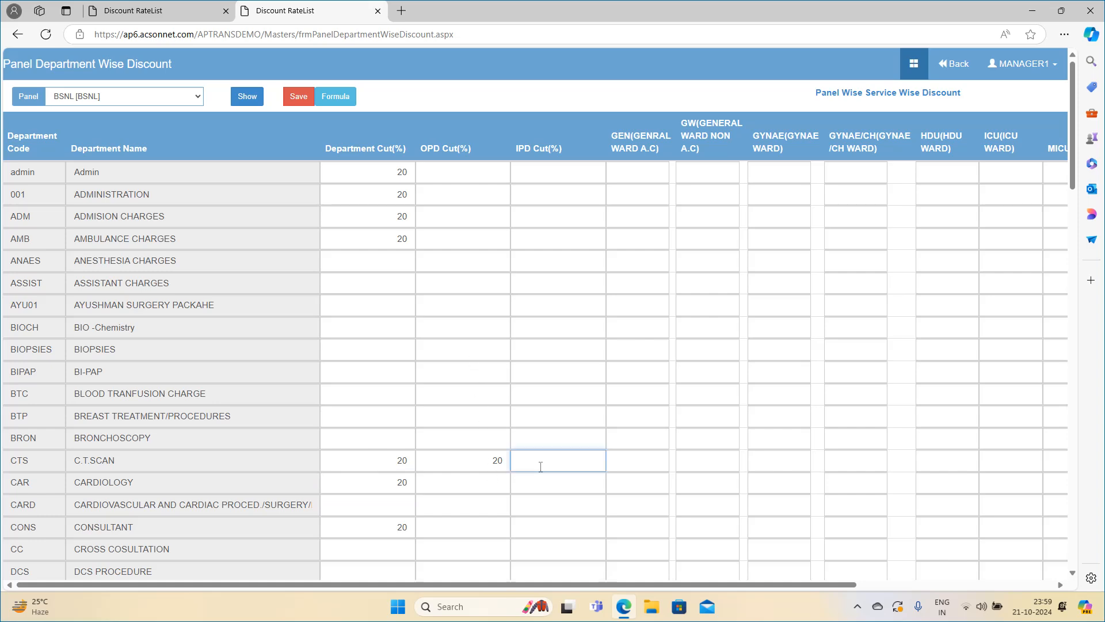
text(25)
click(574, 501)
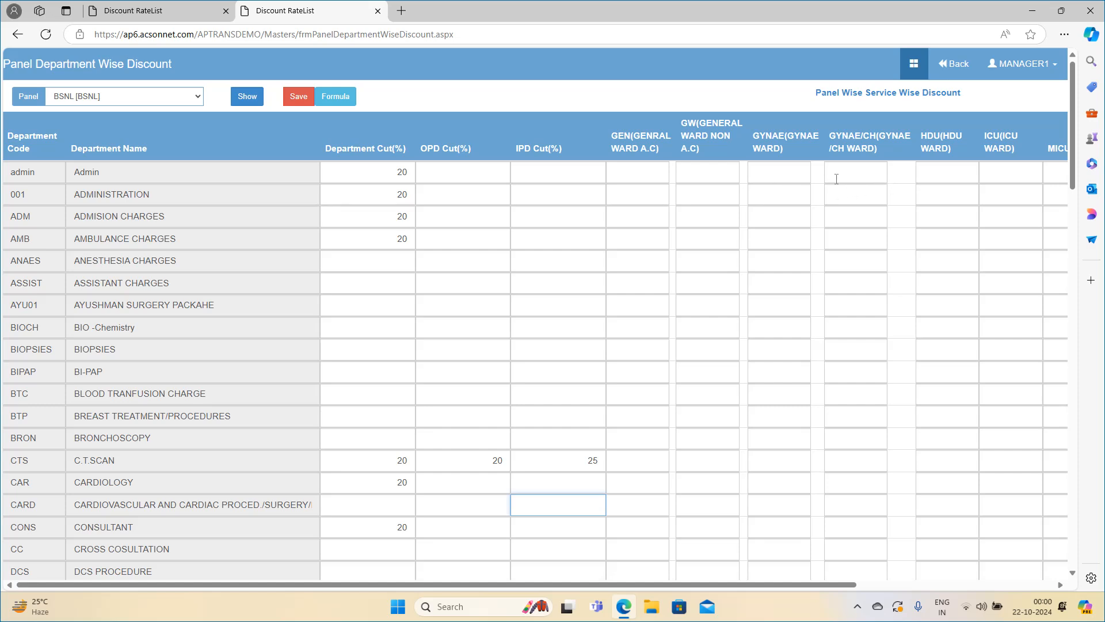
click(1007, 173)
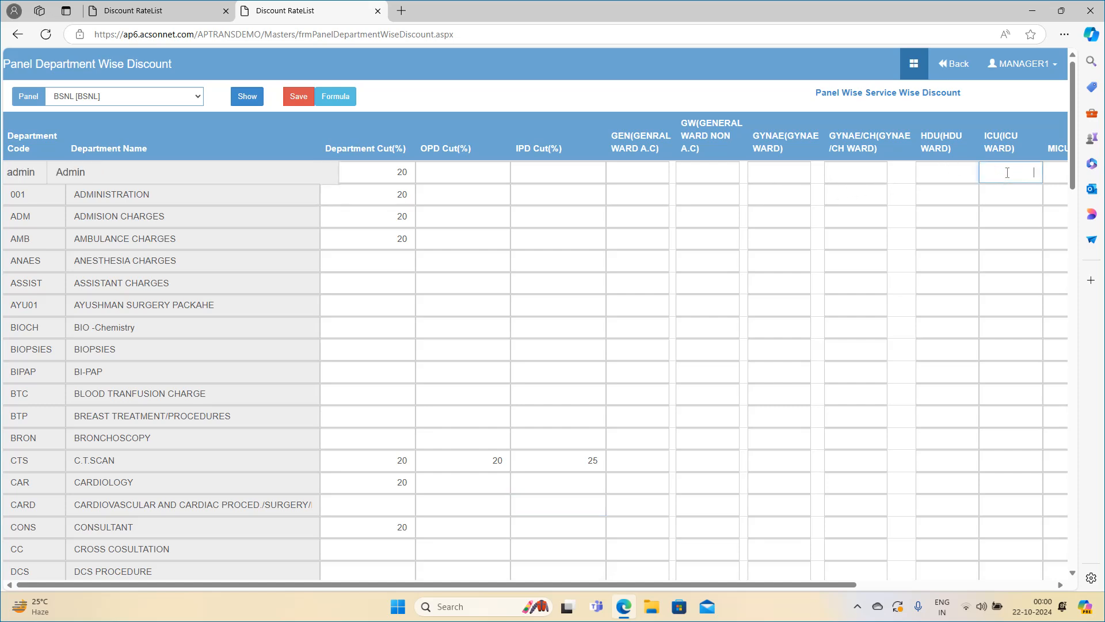
text(25)
key(Tab)
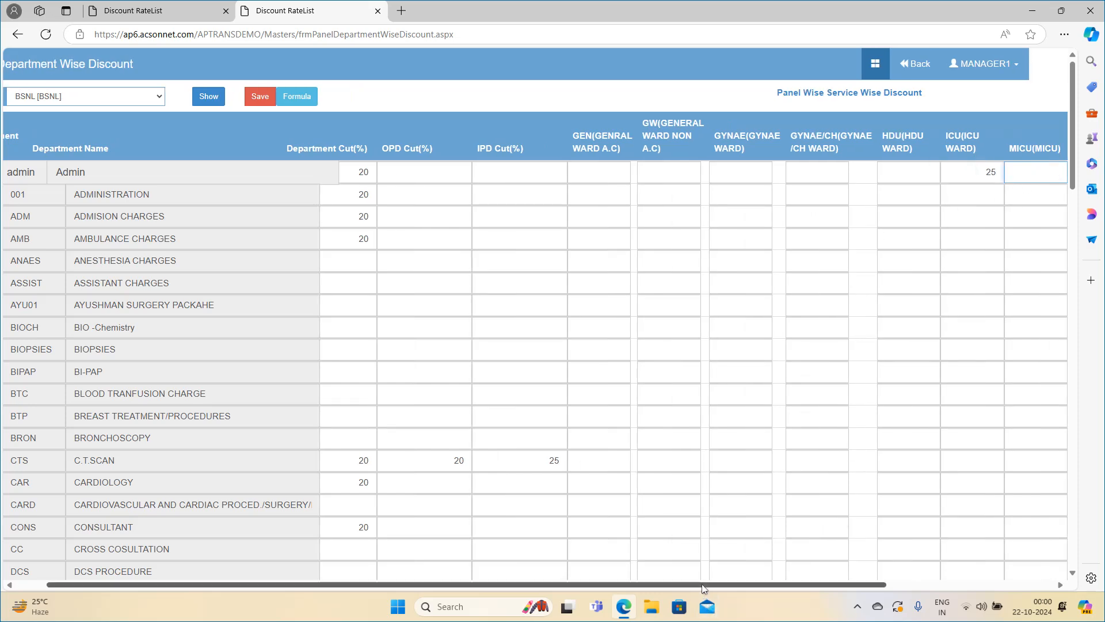
scroll(779, 408, left, 1)
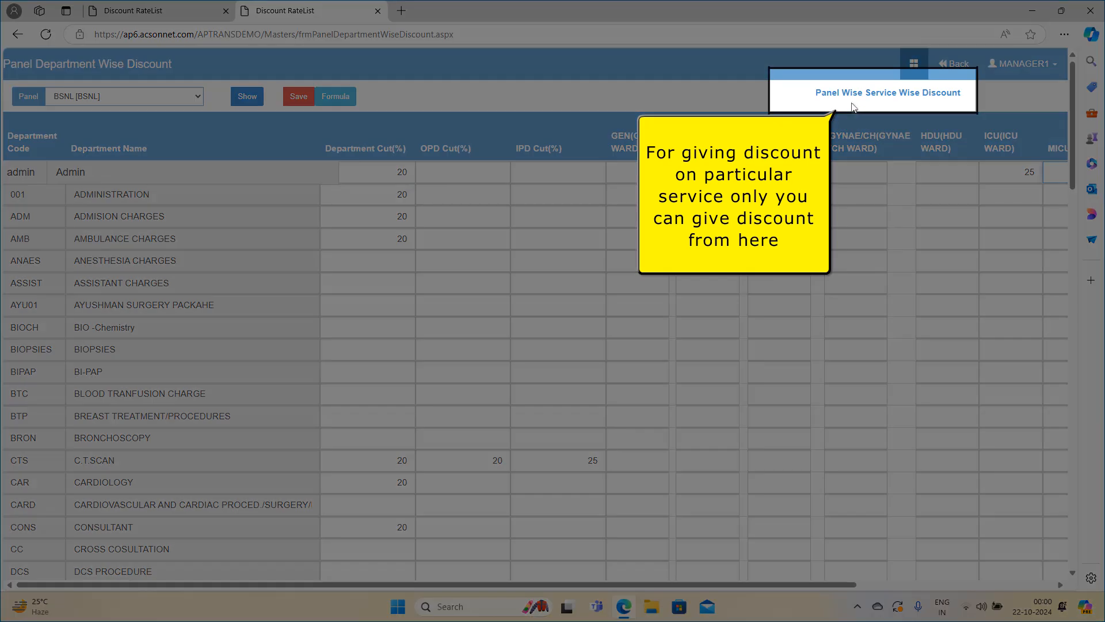
Open Panel Wise Service Wise Discount and show the DENTAL PROCEDURES services for the BSNL panel.
click(858, 95)
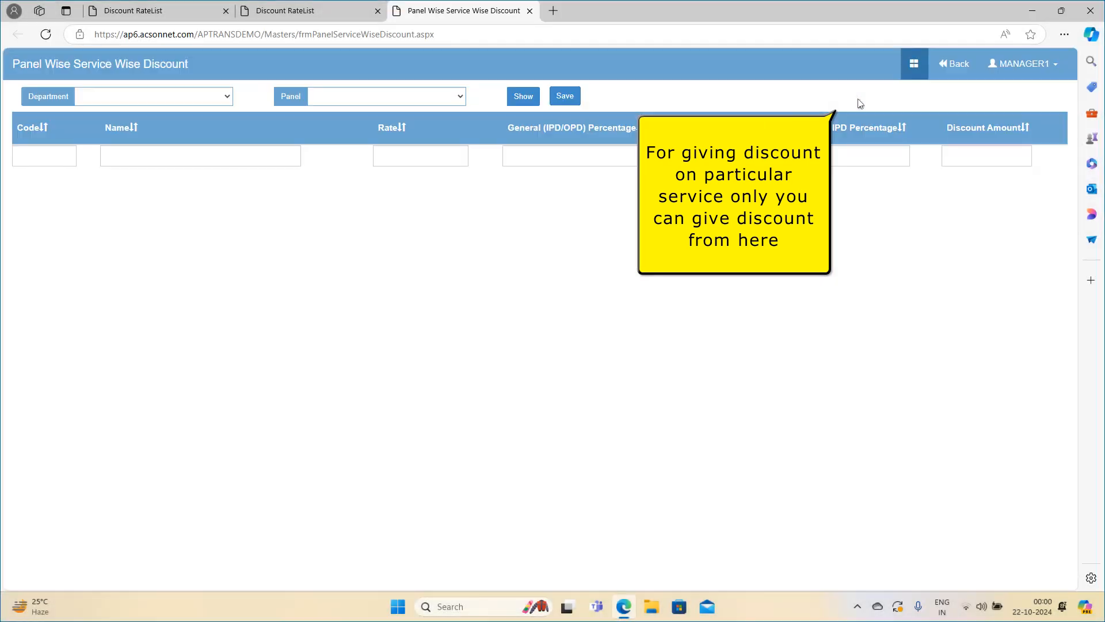
click(154, 96)
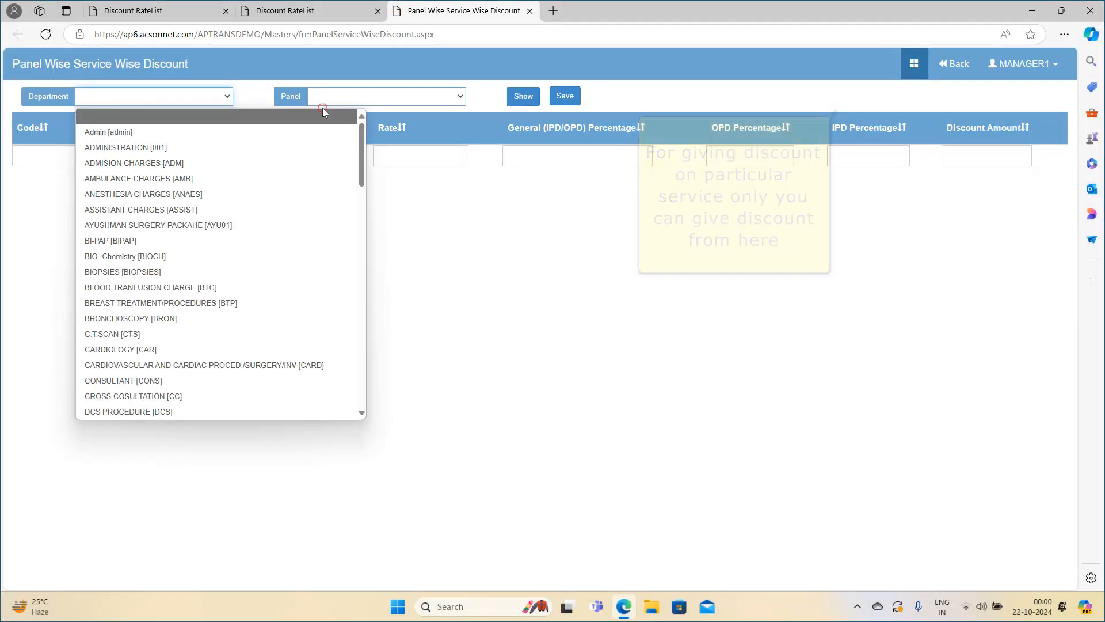
scroll(158, 190, down, 4)
click(152, 198)
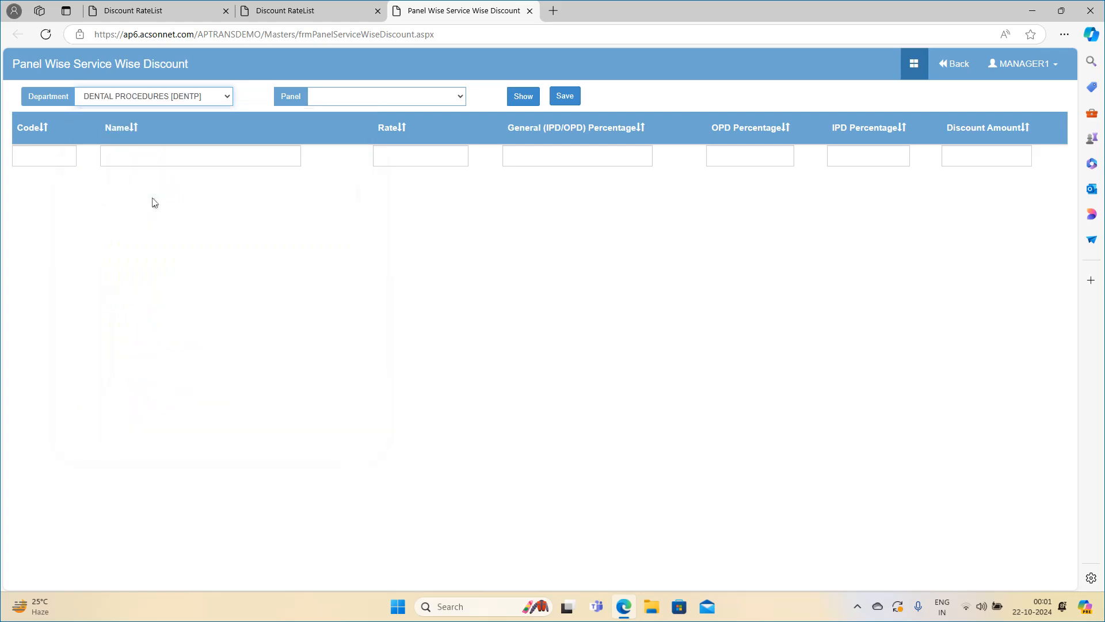
click(386, 99)
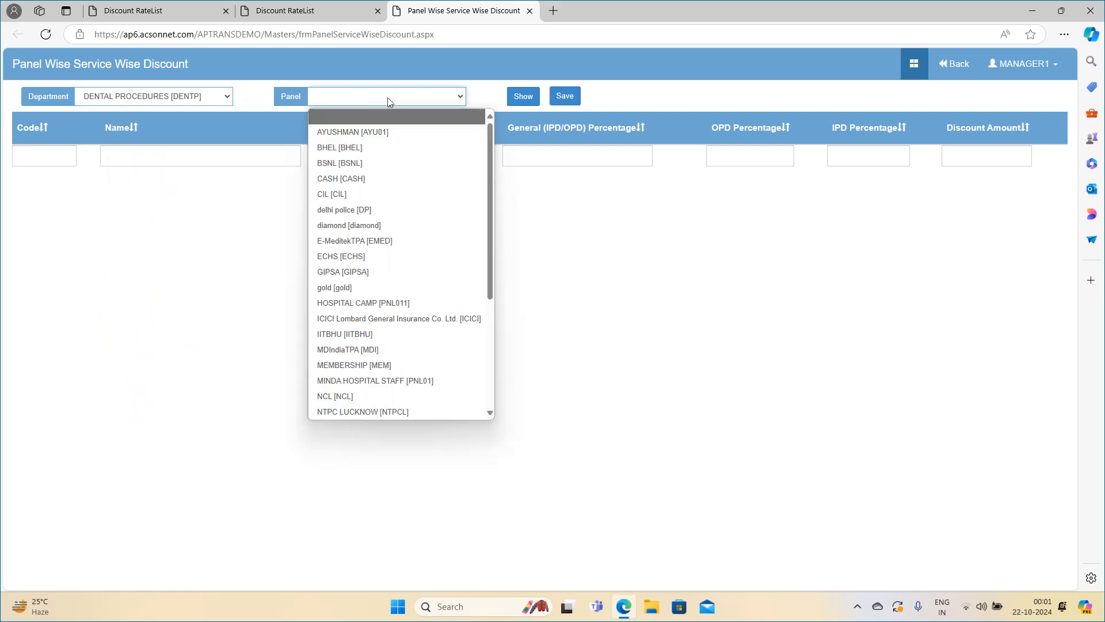
click(368, 163)
click(522, 98)
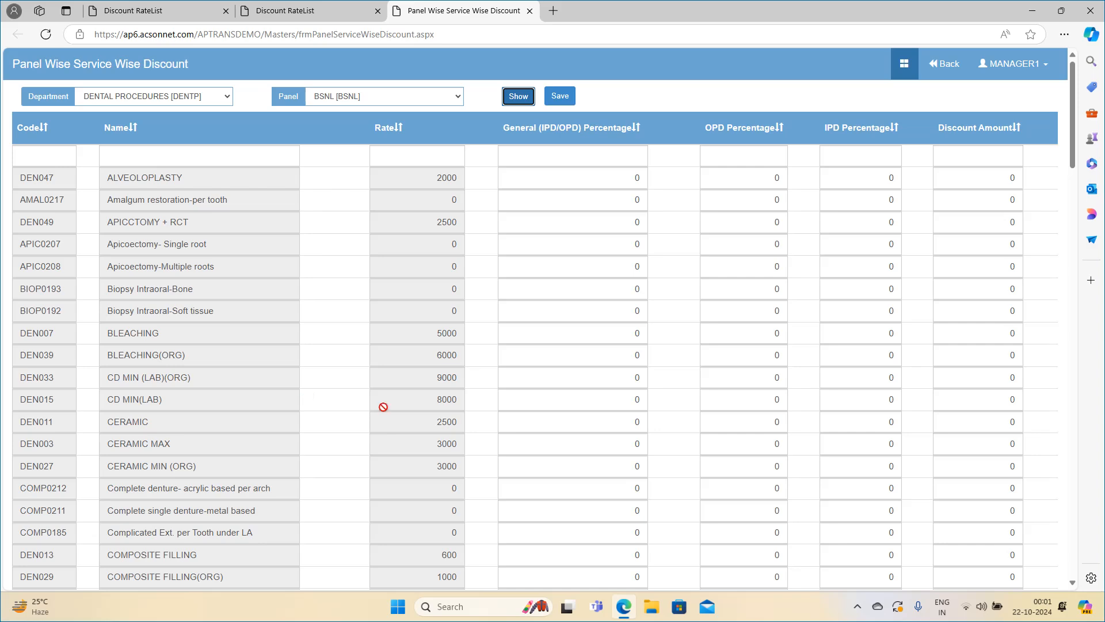
Set the general IPD/OPD discount percentage of CD MIN(LAB) to 50 and save the service discounts.
click(565, 404)
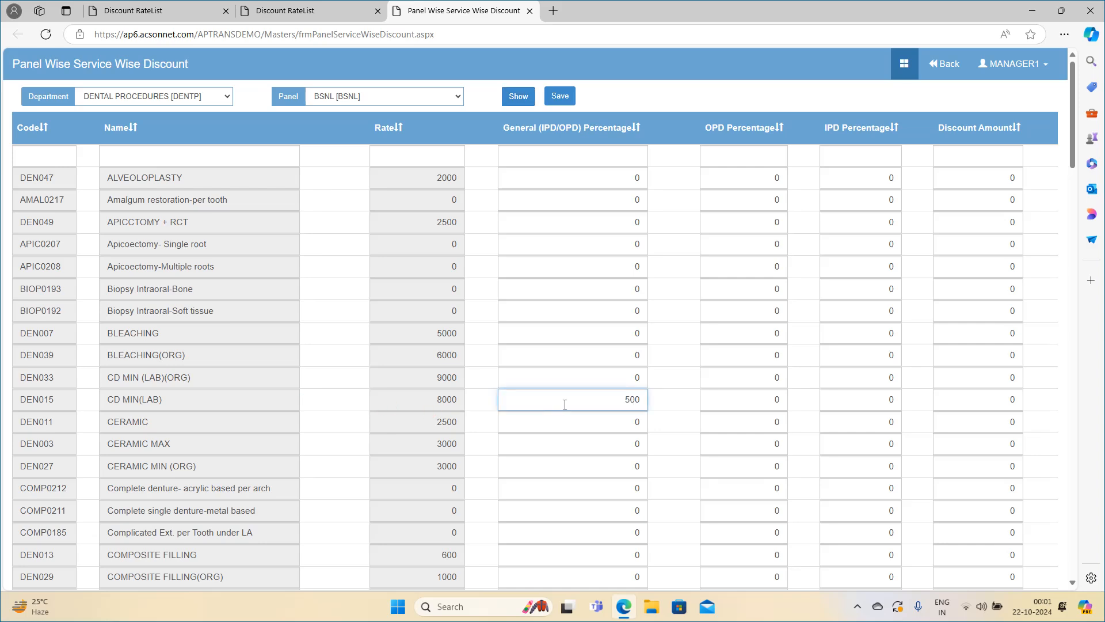
key(Delete)
key(Tab)
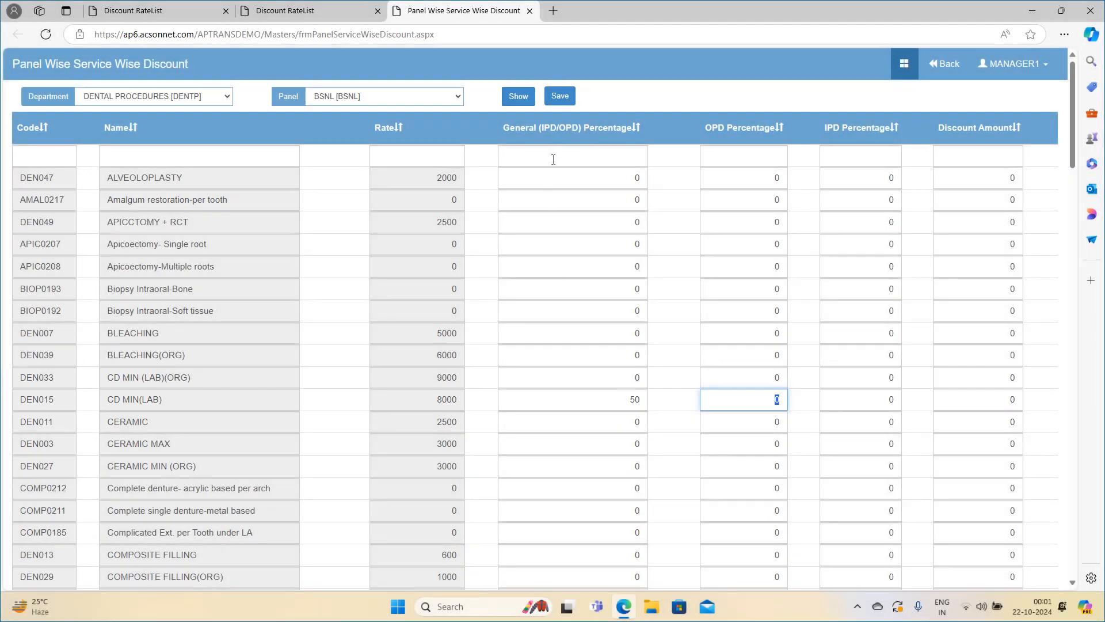
click(559, 97)
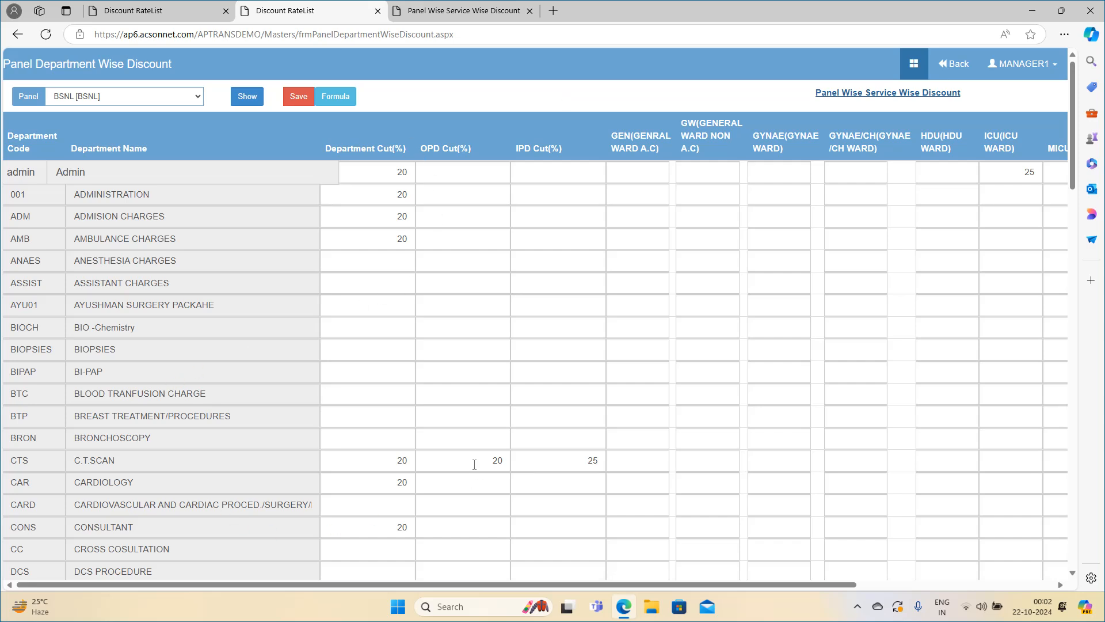
Return to the department discount page, open OPD Billing and choose BSNL as the bill's panel.
key(alt+s)
key(Return)
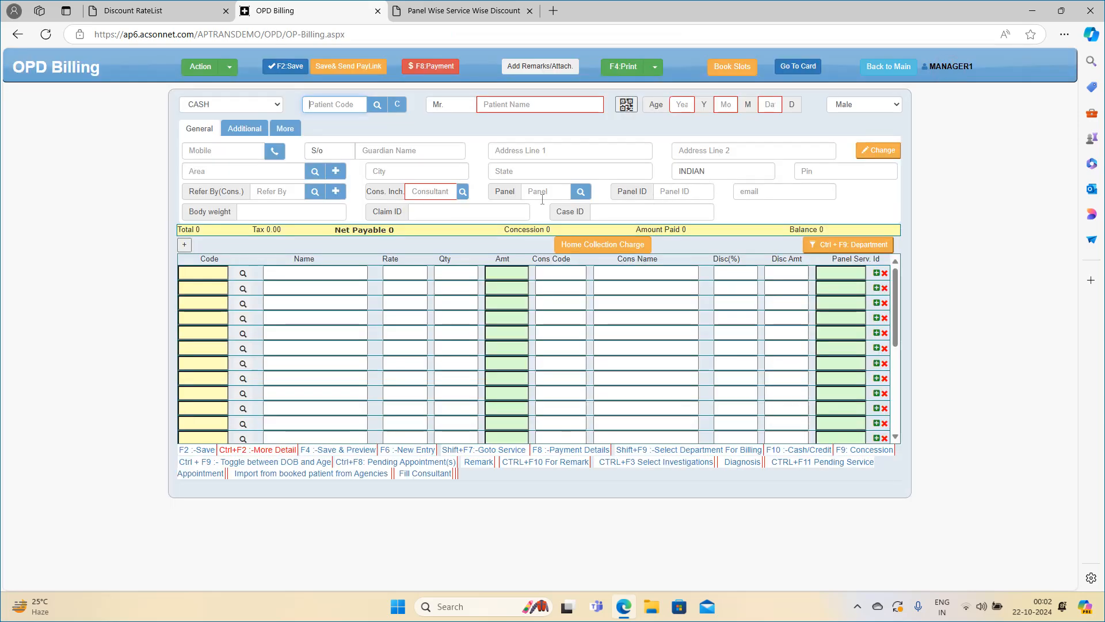
click(540, 194)
text(bsn)
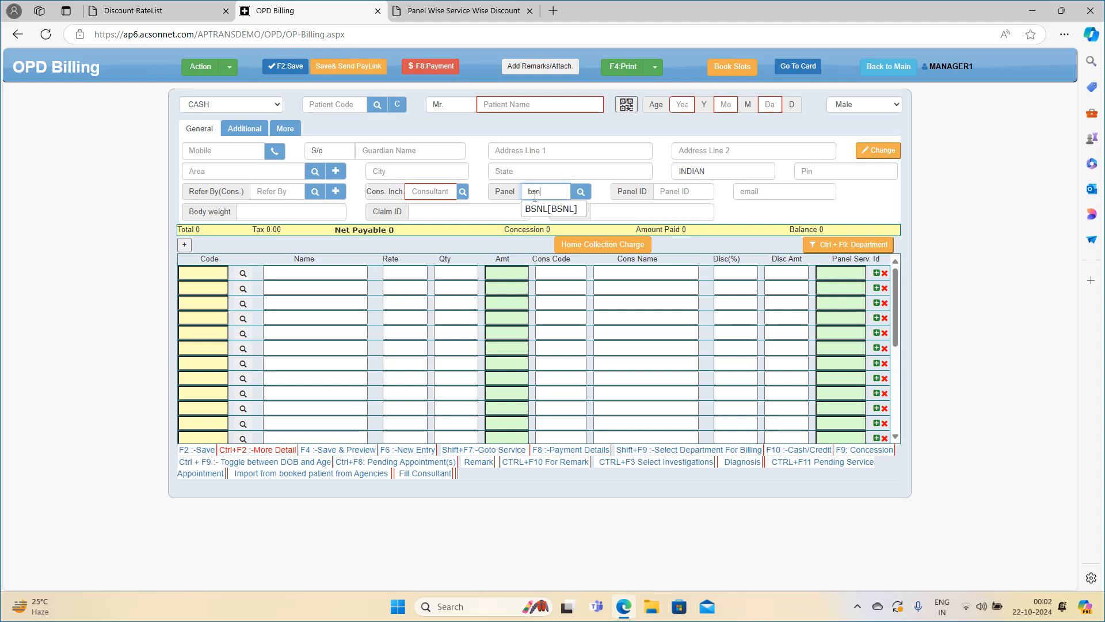
click(538, 208)
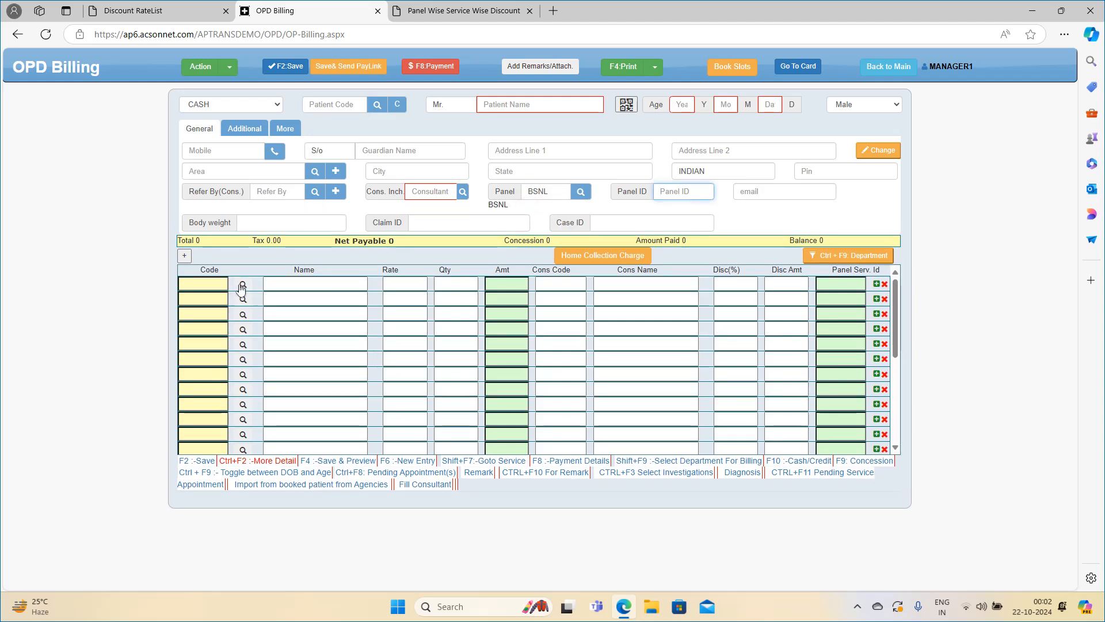
Add the C.T.SCAN service C. T. Chest - without contrast (for lungs) to the OPD bill.
click(242, 286)
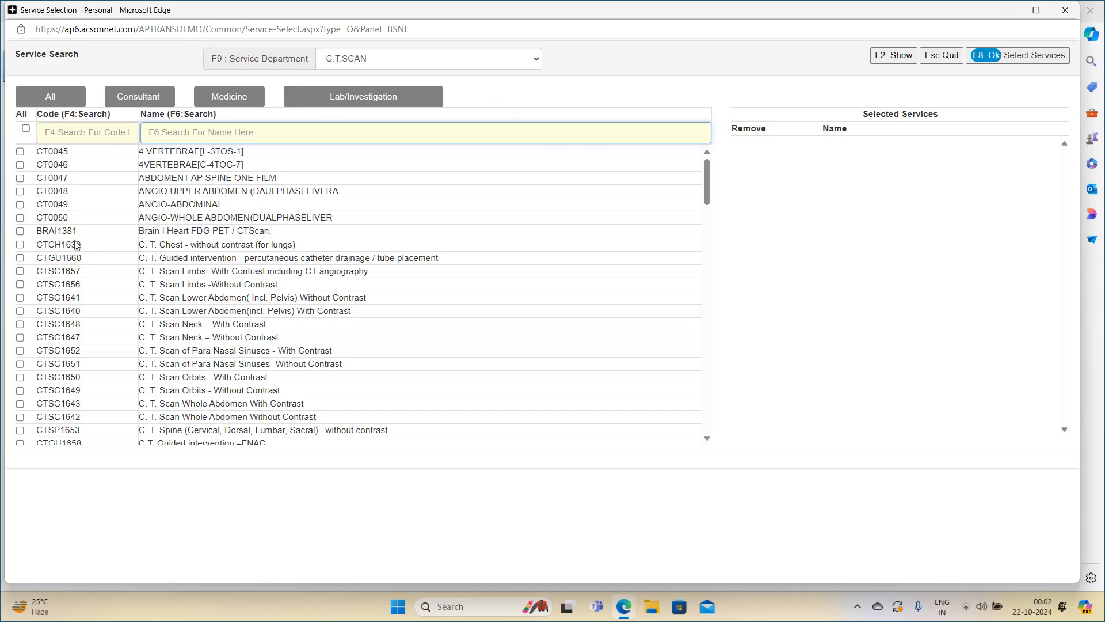
click(46, 247)
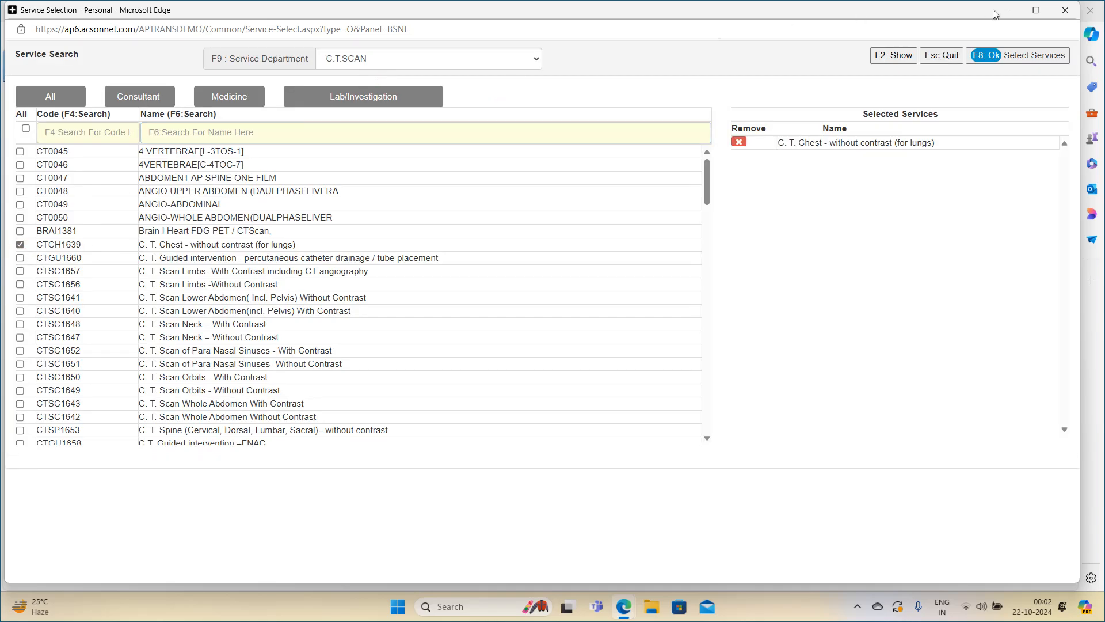
click(1003, 58)
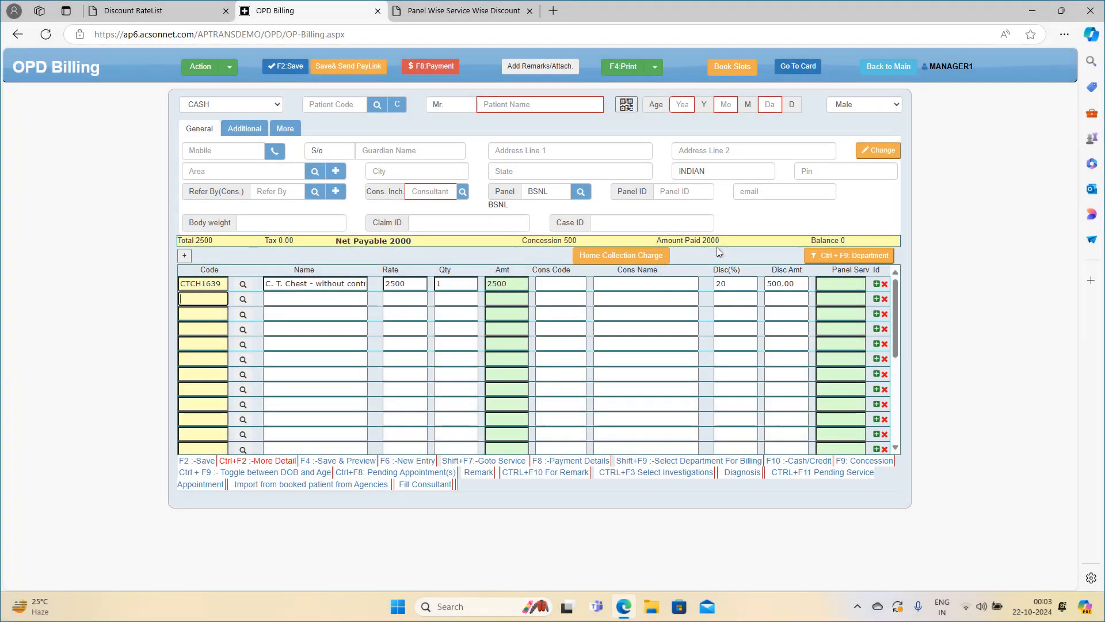
Add the DENTAL PROCEDURES services CD MIN(LAB) and CERAMIC to the OPD bill.
click(243, 315)
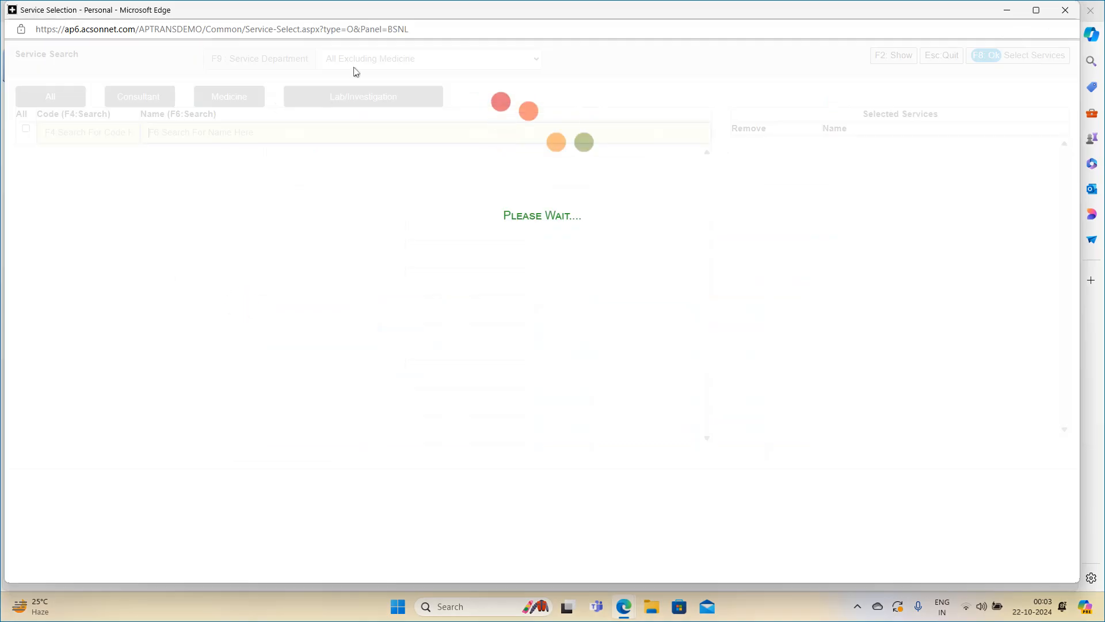
click(416, 61)
key(d)
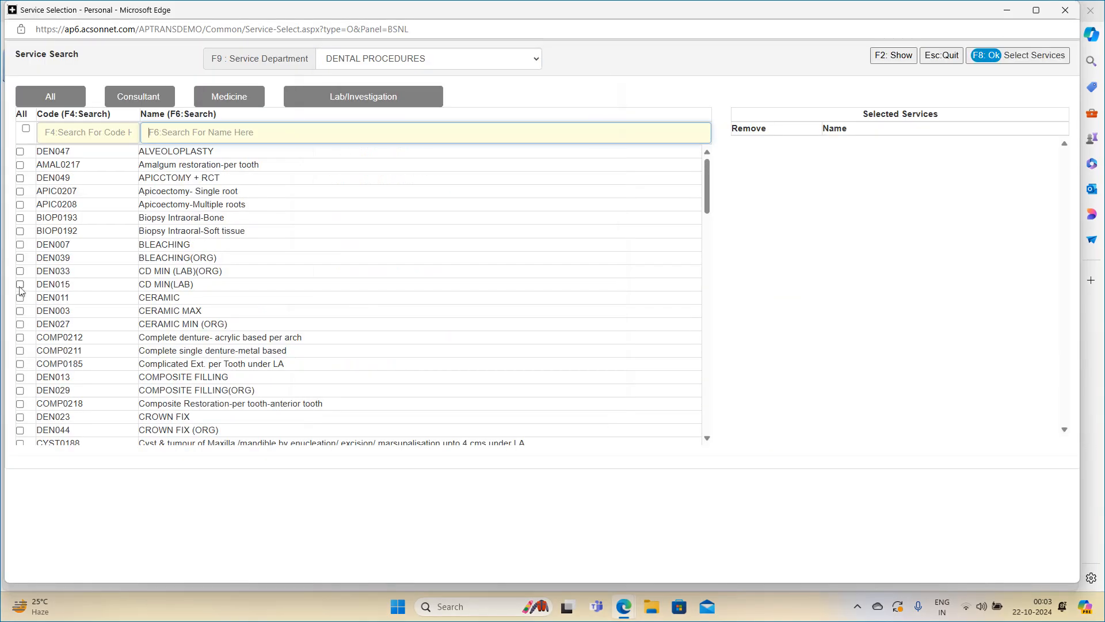
click(20, 285)
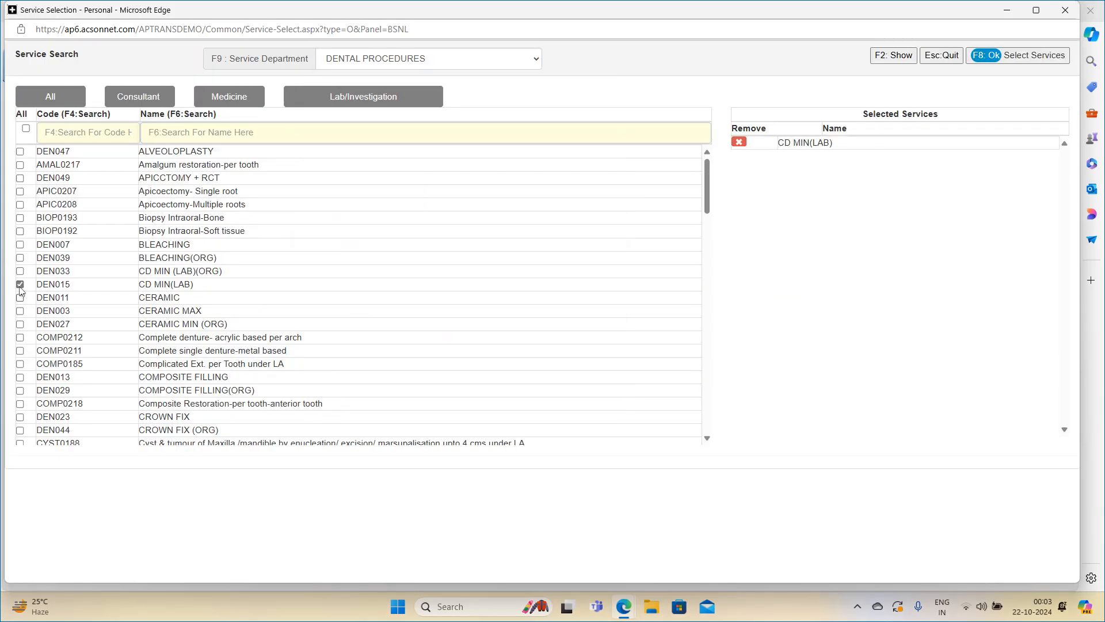
click(20, 297)
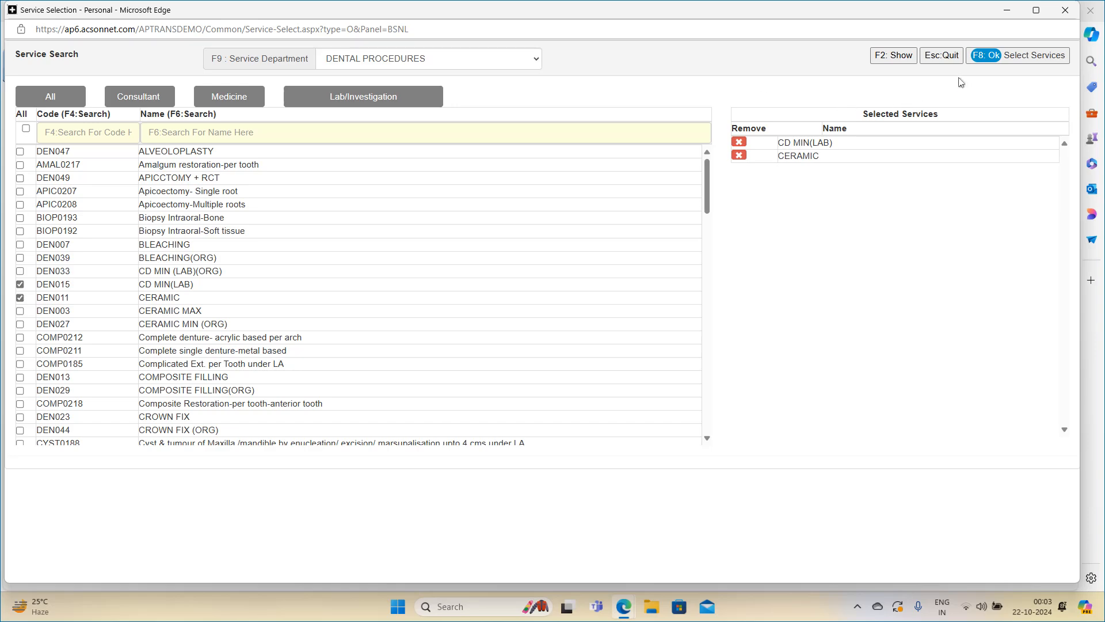
click(987, 55)
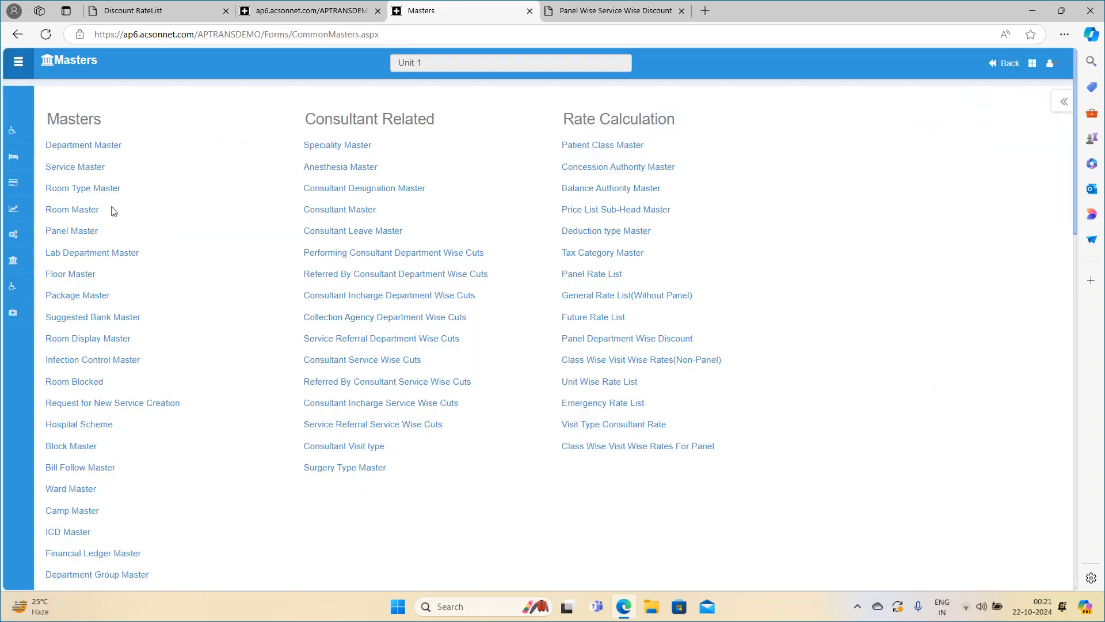
Open the CIL panel's details from Panel Master and expand its Panel Rates/Cuts section.
click(110, 211)
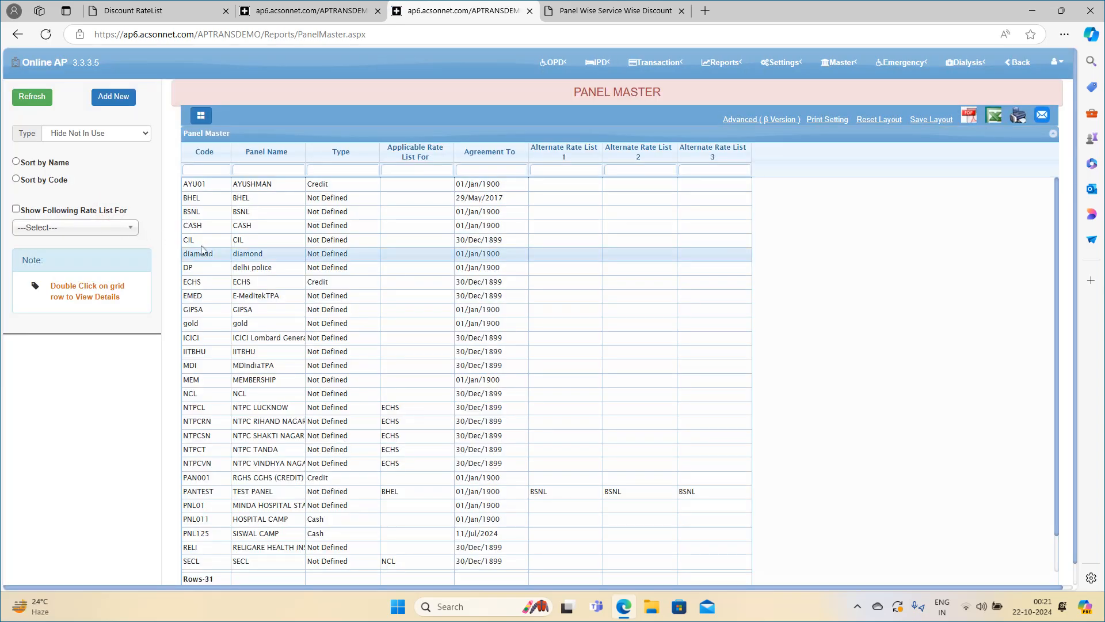
double_click(202, 244)
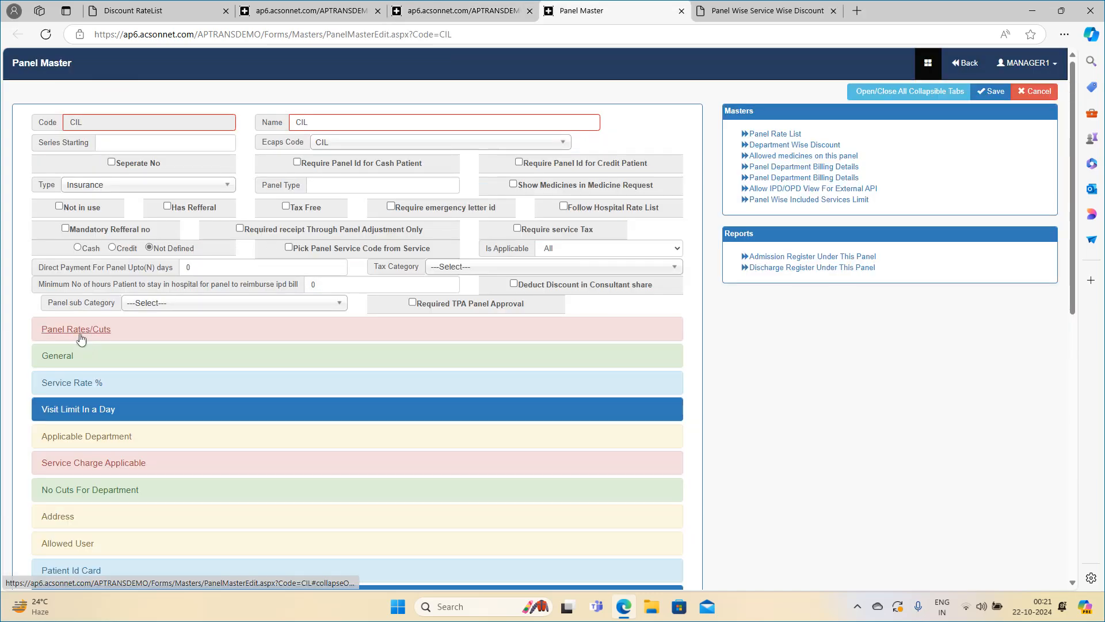
click(81, 340)
scroll(57, 288, down, 3)
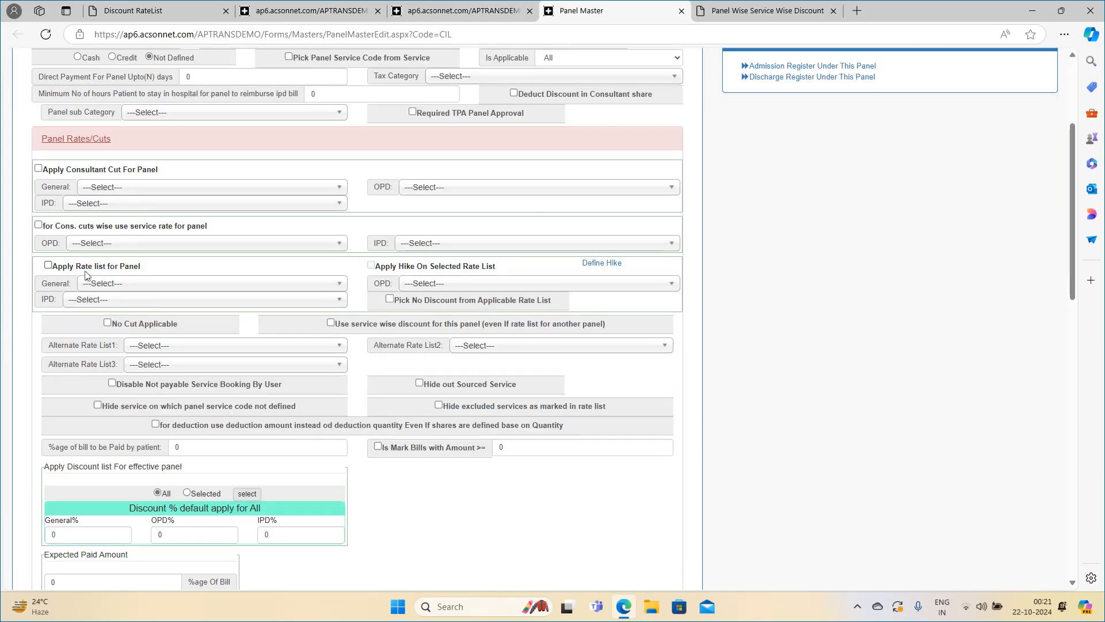
scroll(101, 268, up, 3)
scroll(100, 269, down, 2)
scroll(100, 269, up, 2)
scroll(98, 271, down, 2)
Enable Apply Rate list for Panel on CIL and choose ECHS as its General rate list.
click(49, 329)
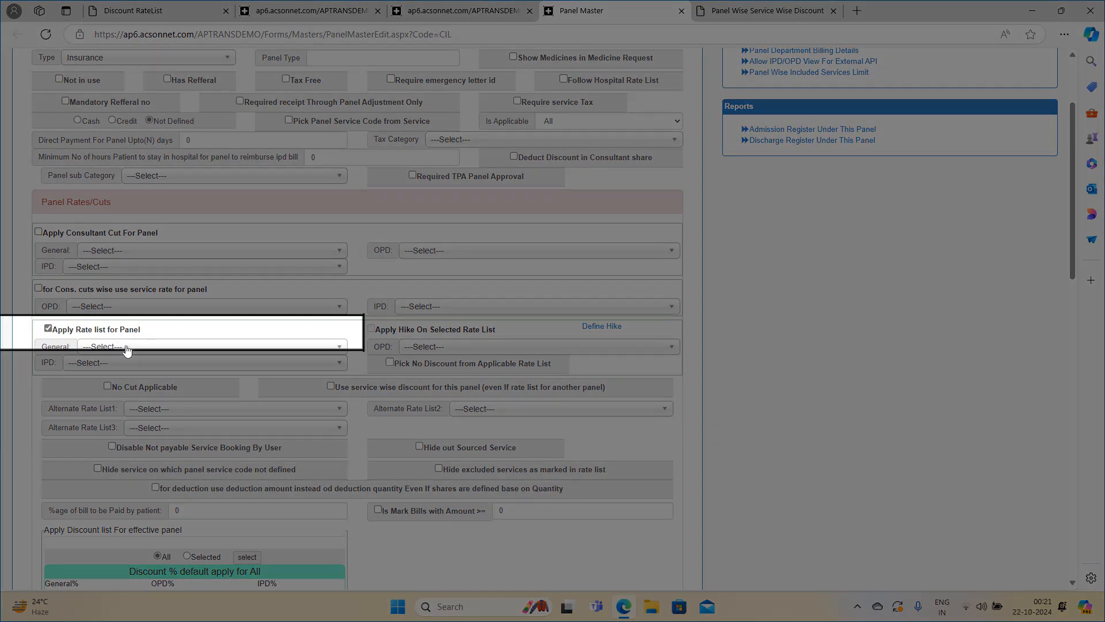
click(128, 348)
click(126, 510)
scroll(129, 398, up, 1)
scroll(128, 288, down, 2)
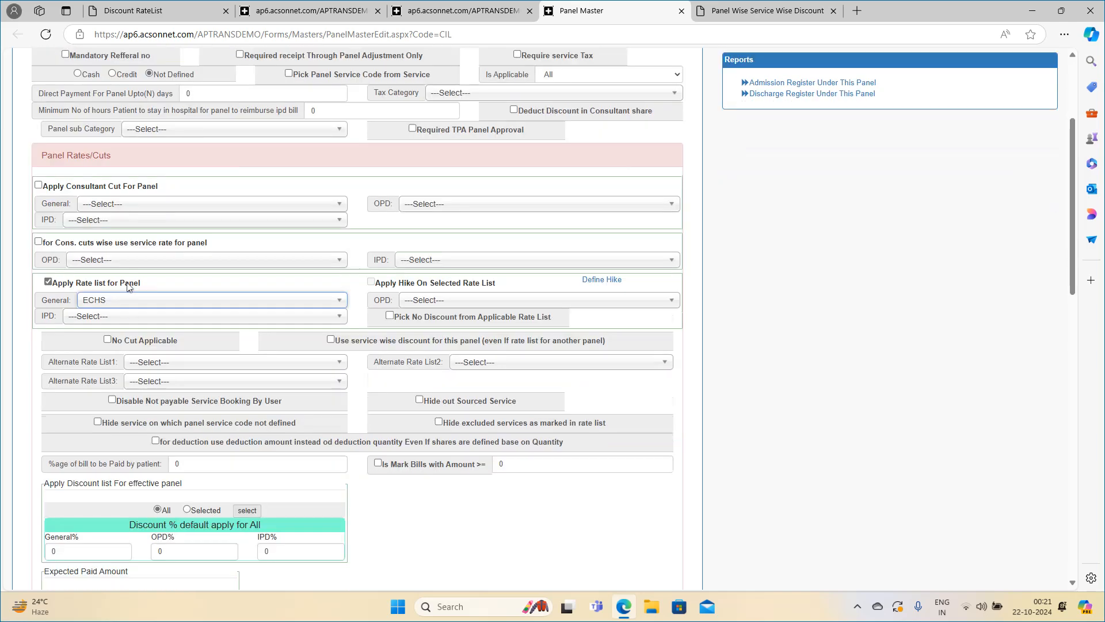
scroll(127, 286, down, 1)
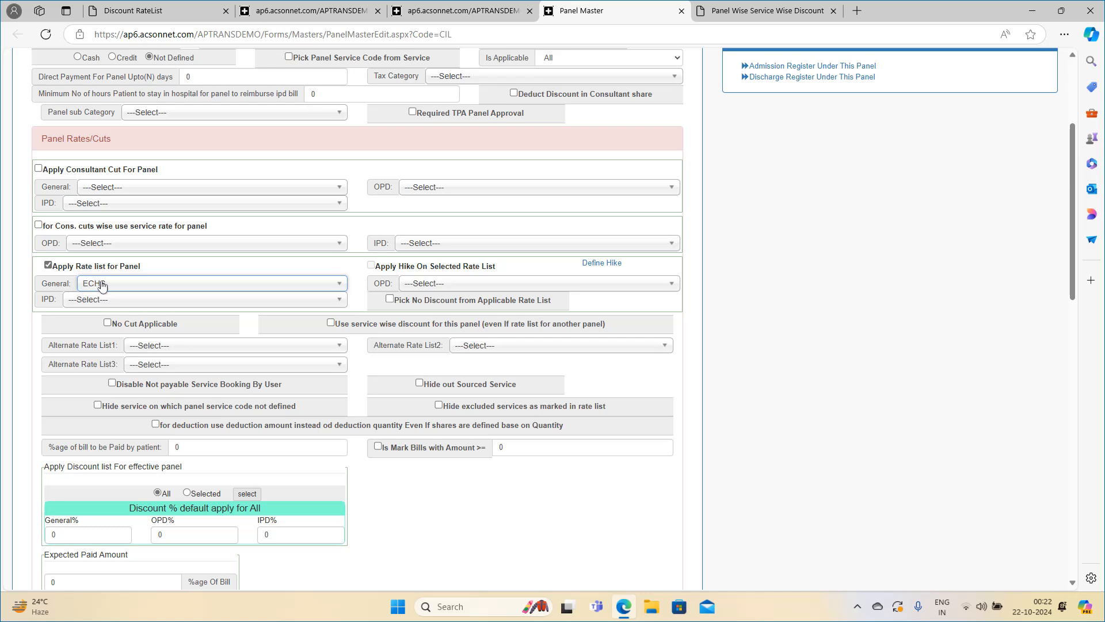
click(121, 303)
click(99, 382)
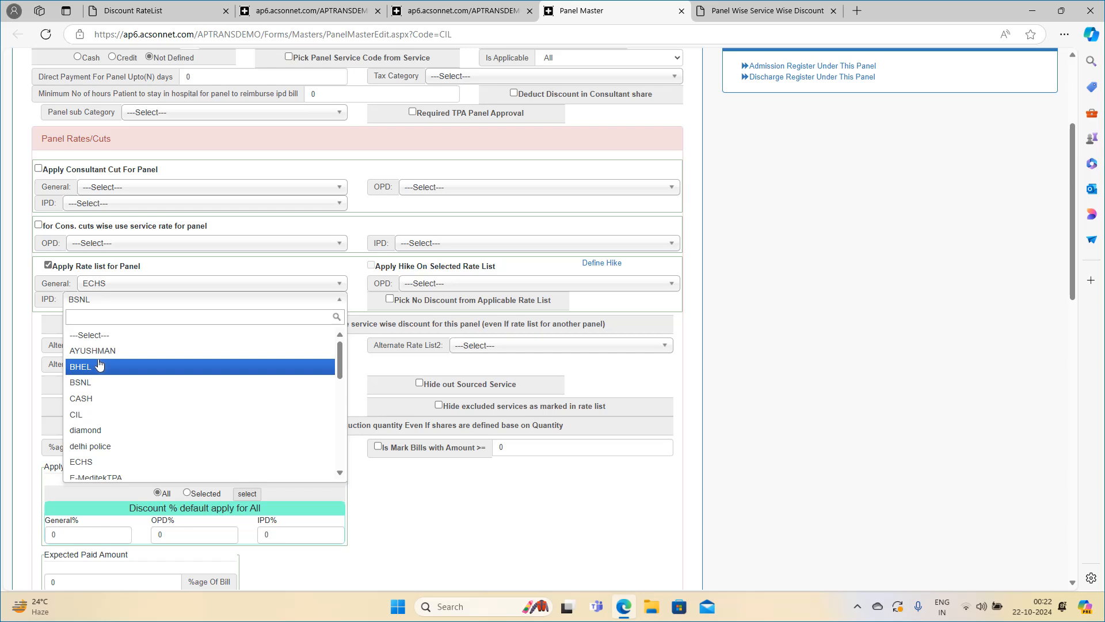
click(117, 302)
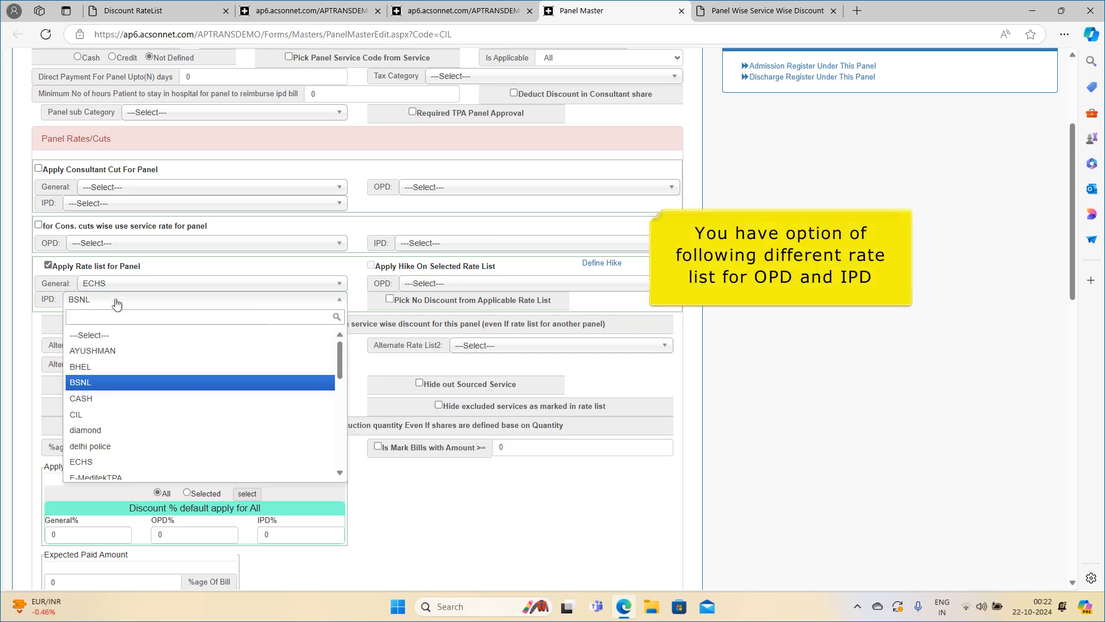
click(107, 340)
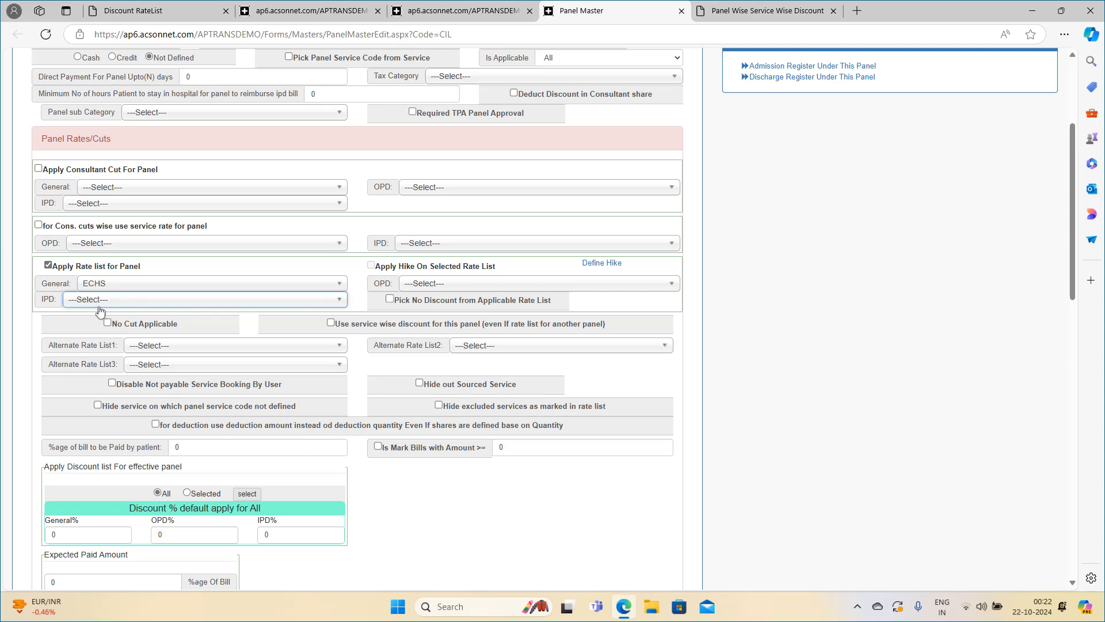
Set CIL's Alternate Rate List1 to delhi police, List2 to ICICI Lombard General Insurance Co. Ltd. and List3 to NTPC LUCKNOW.
scroll(100, 311, down, 2)
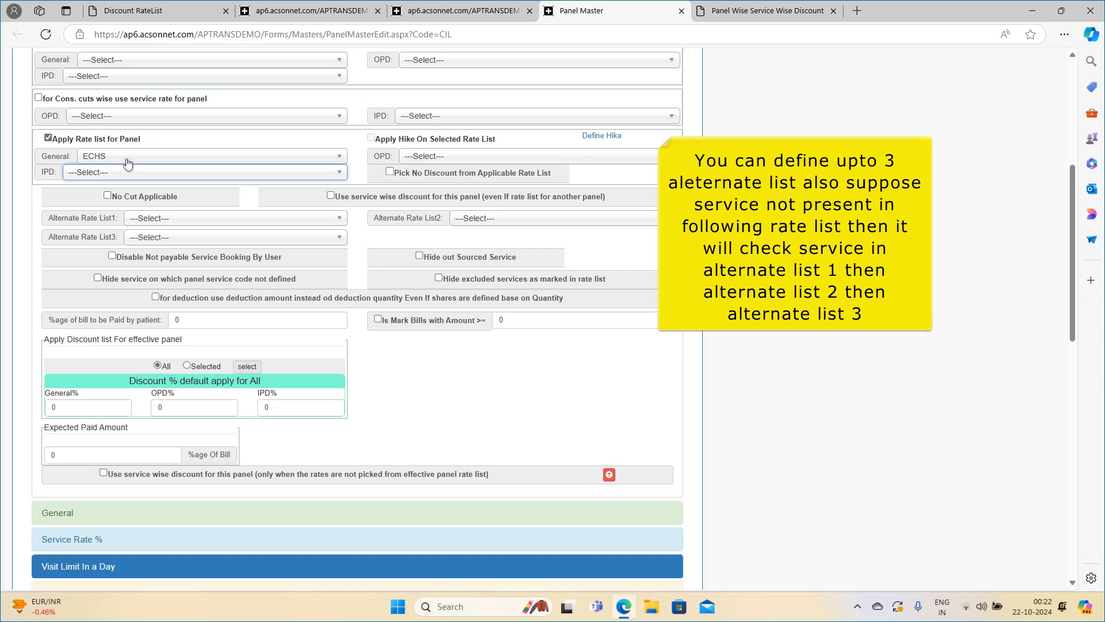
click(156, 221)
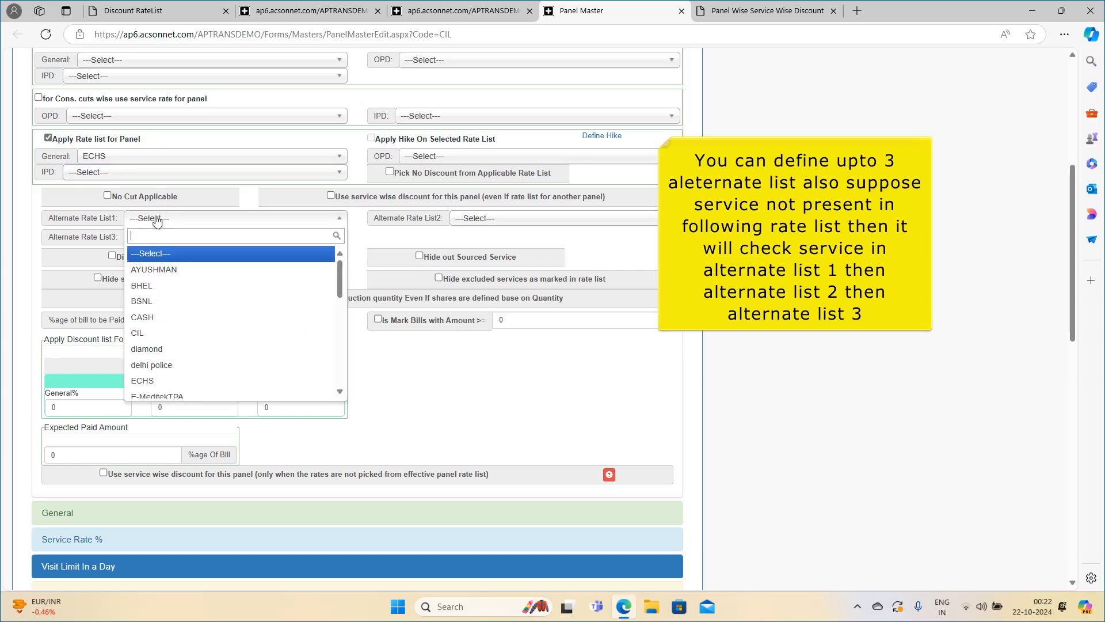
click(162, 368)
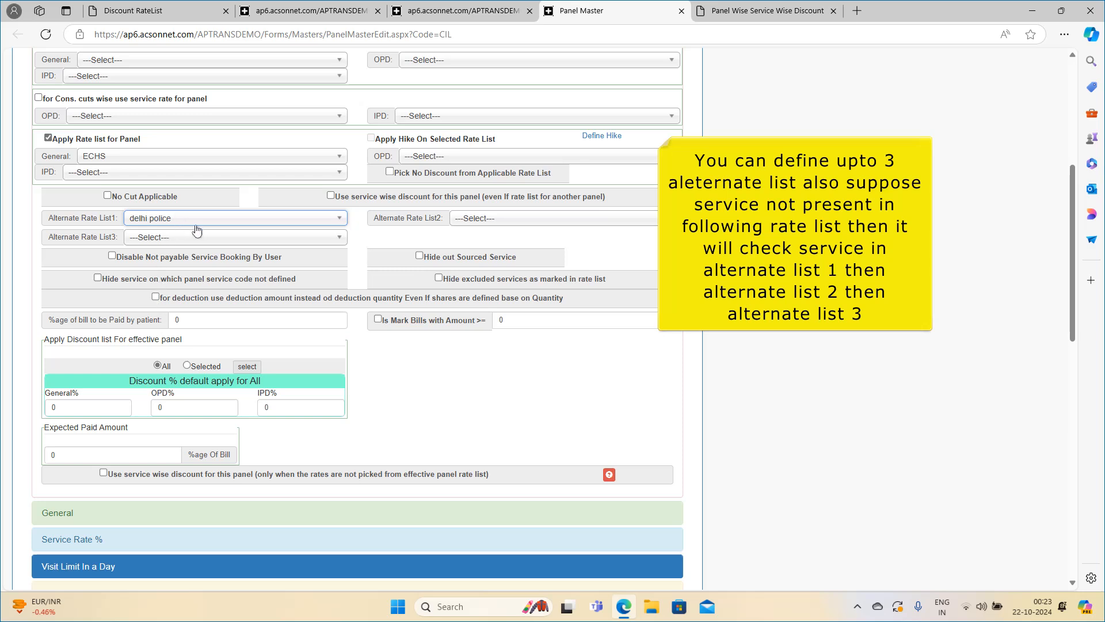
click(494, 228)
scroll(511, 311, down, 1)
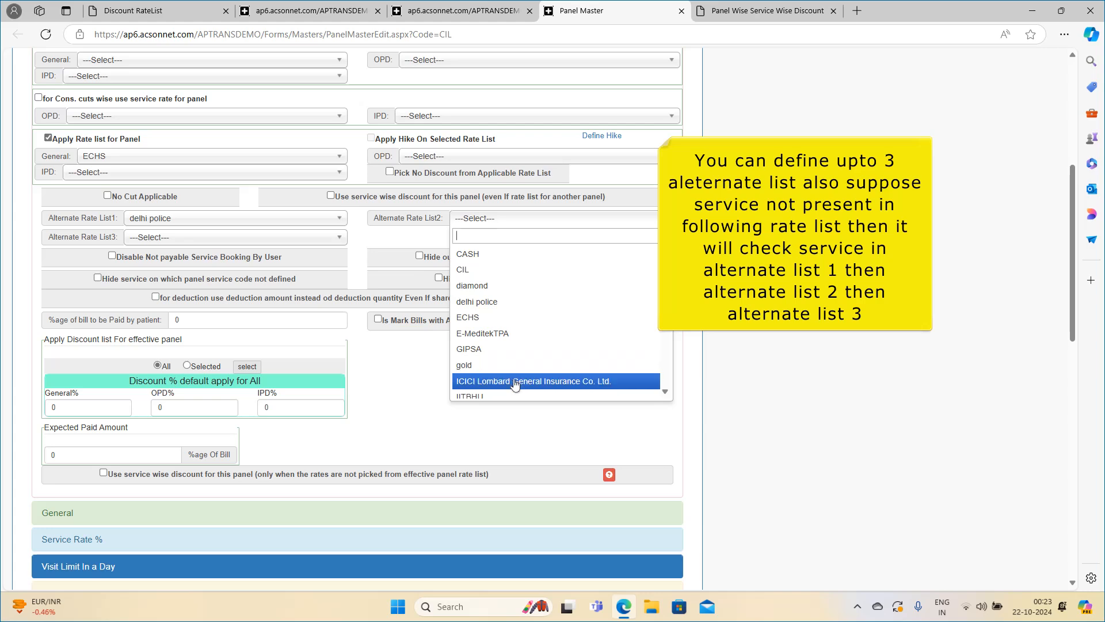
click(516, 381)
click(232, 238)
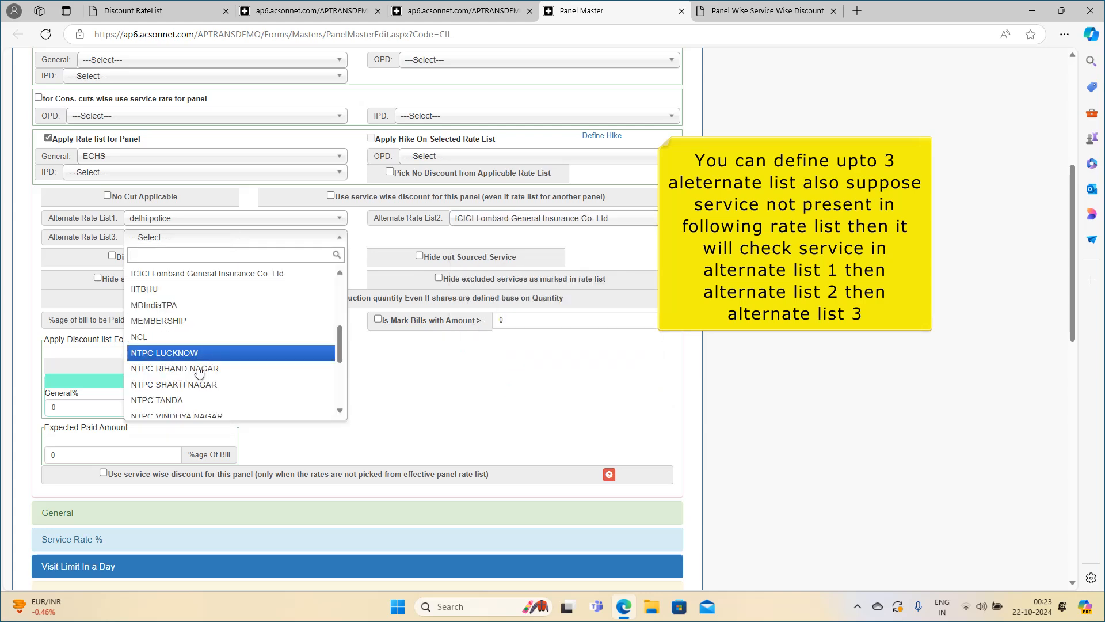
click(194, 410)
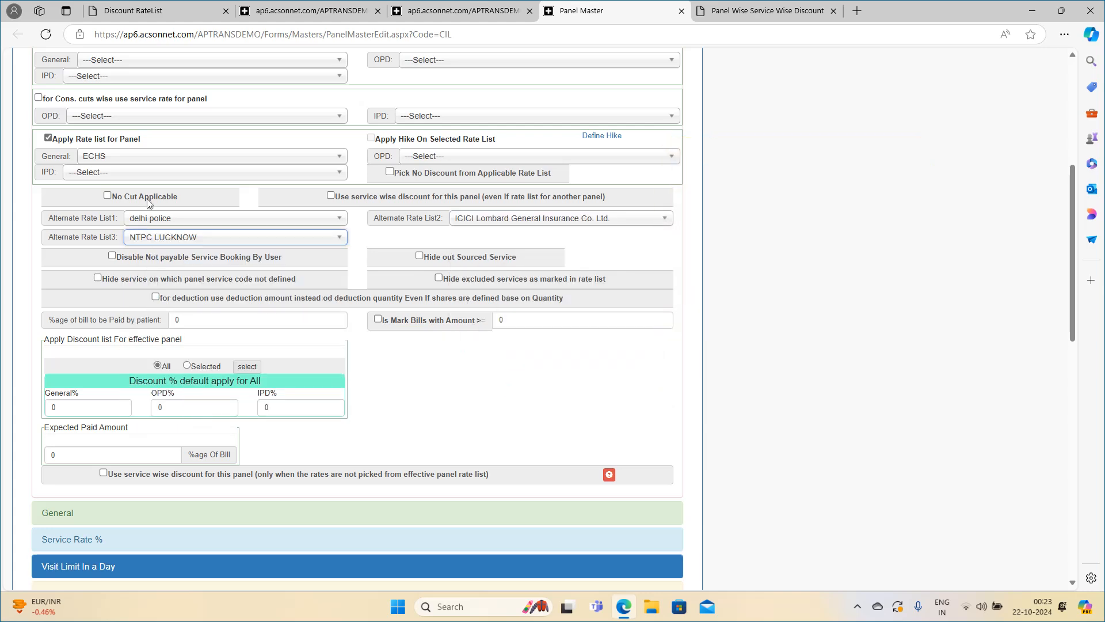
scroll(138, 167, up, 3)
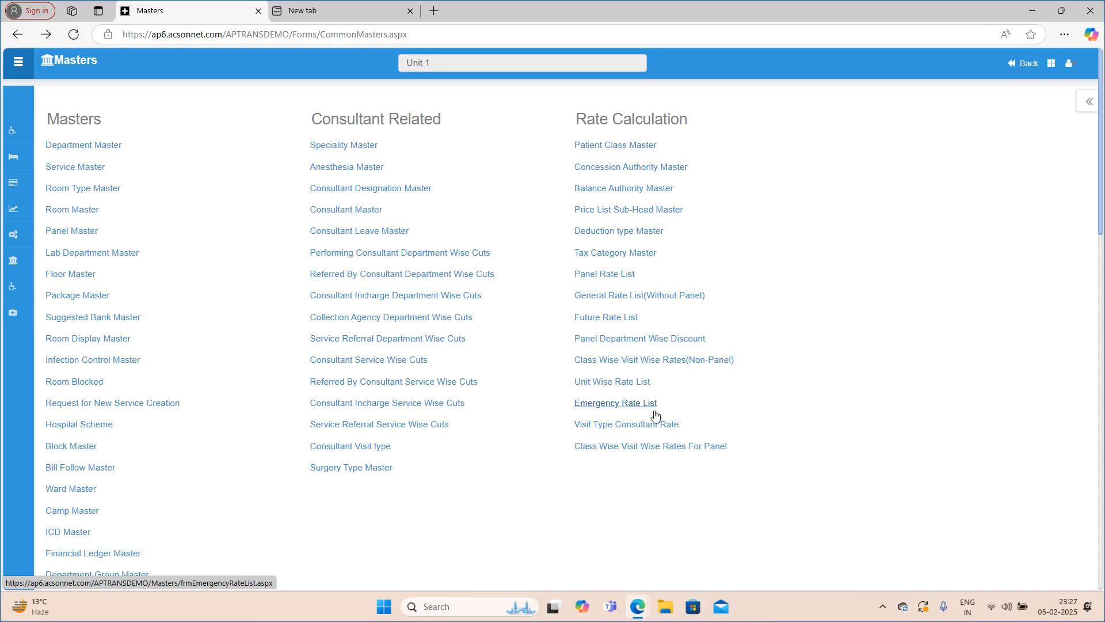
Open the Emergency Rate List and load the PATHOLOGY department's services for the BHEL panel.
click(603, 409)
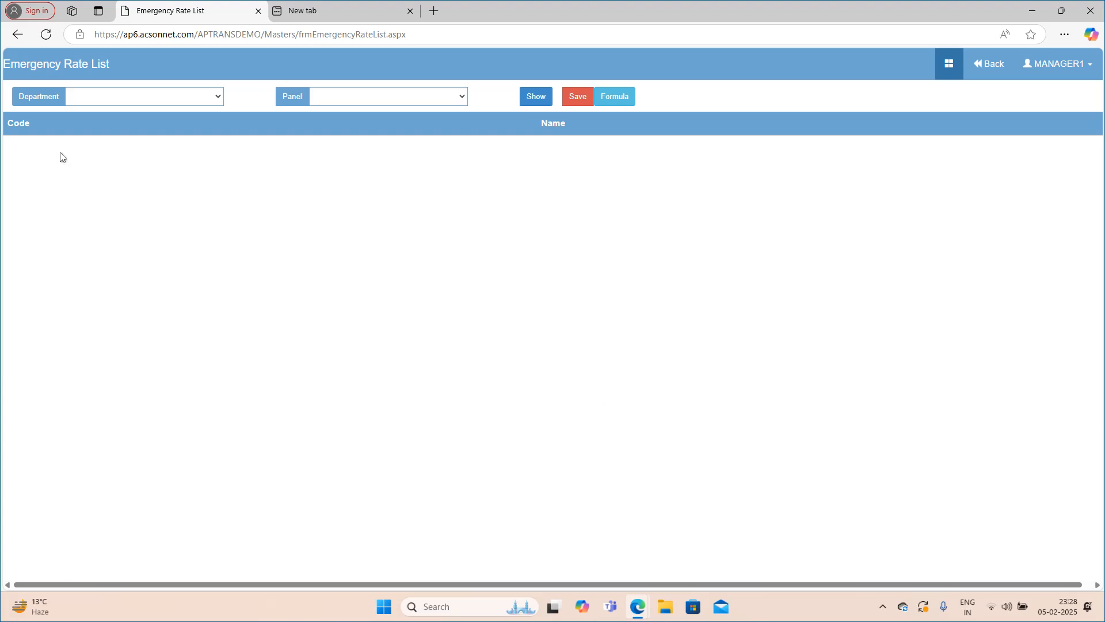
click(128, 103)
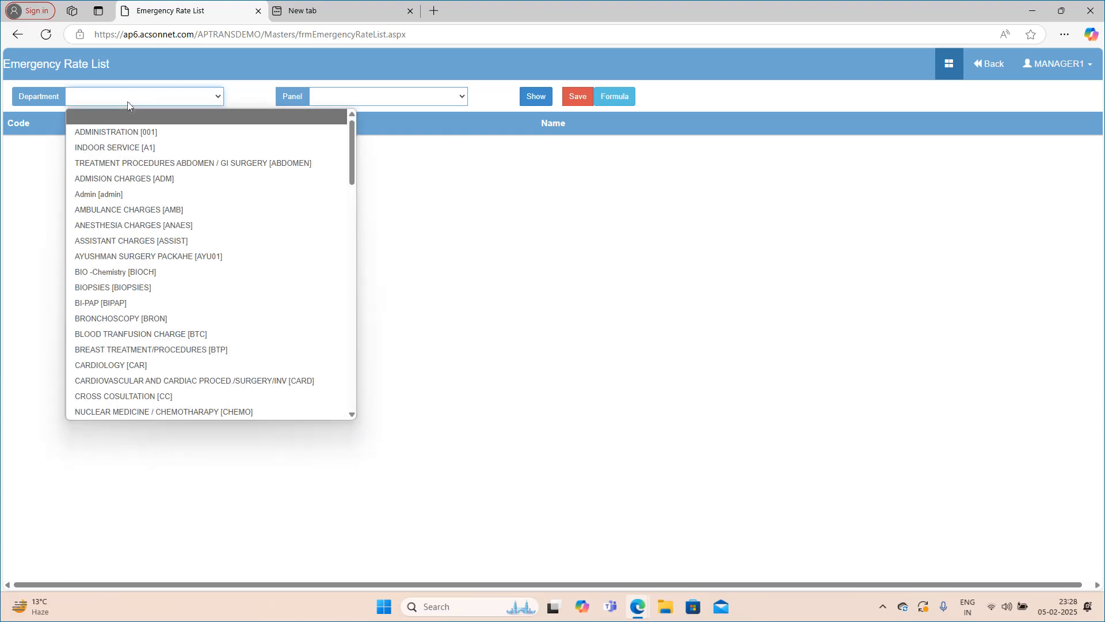
key(p)
click(361, 127)
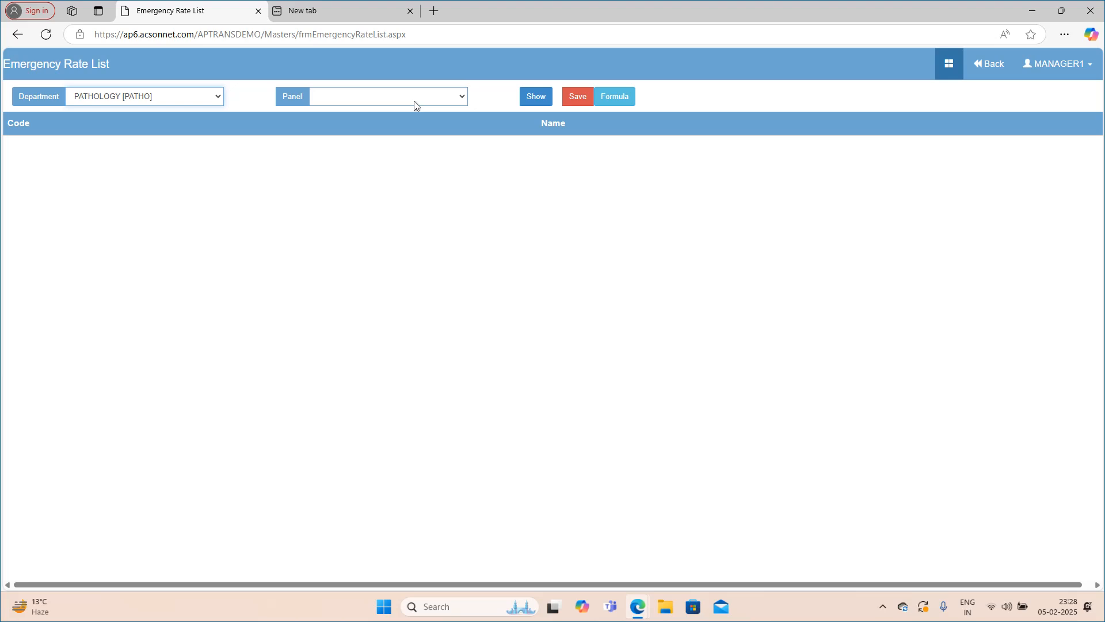
click(395, 104)
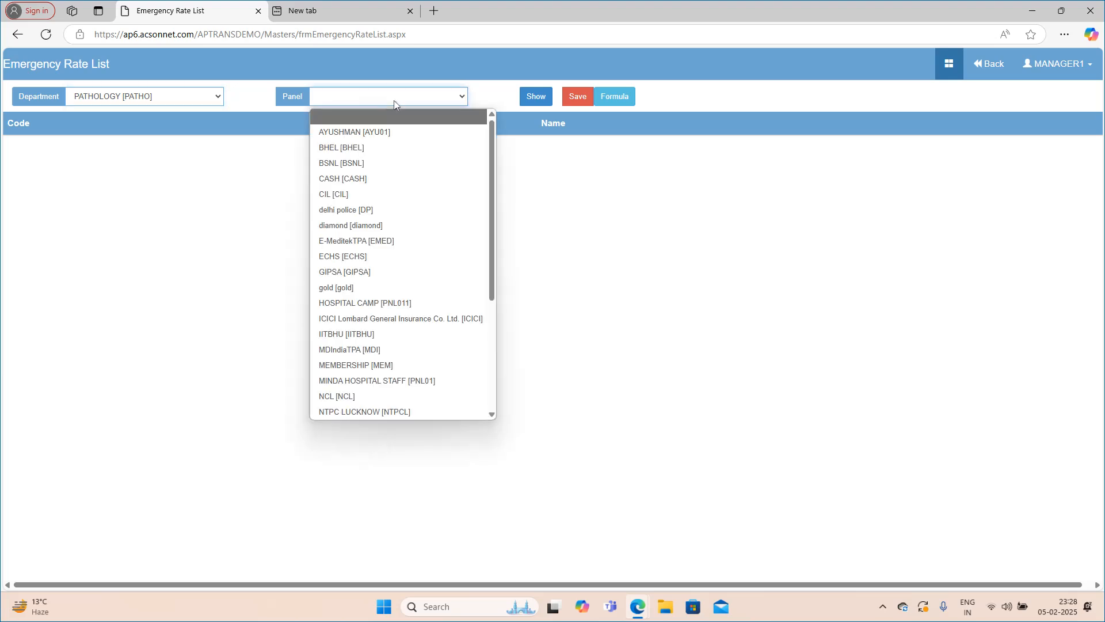
click(387, 148)
click(521, 99)
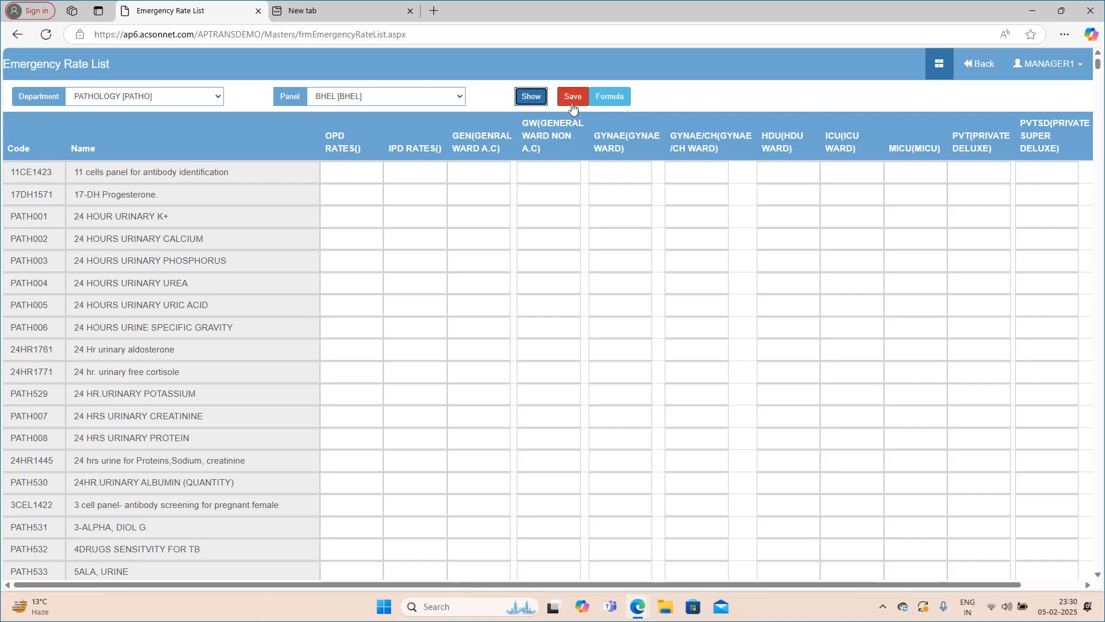
Set the emergency OPD rate of 11 cells panel for antibody identification to 50 and save the list.
click(352, 171)
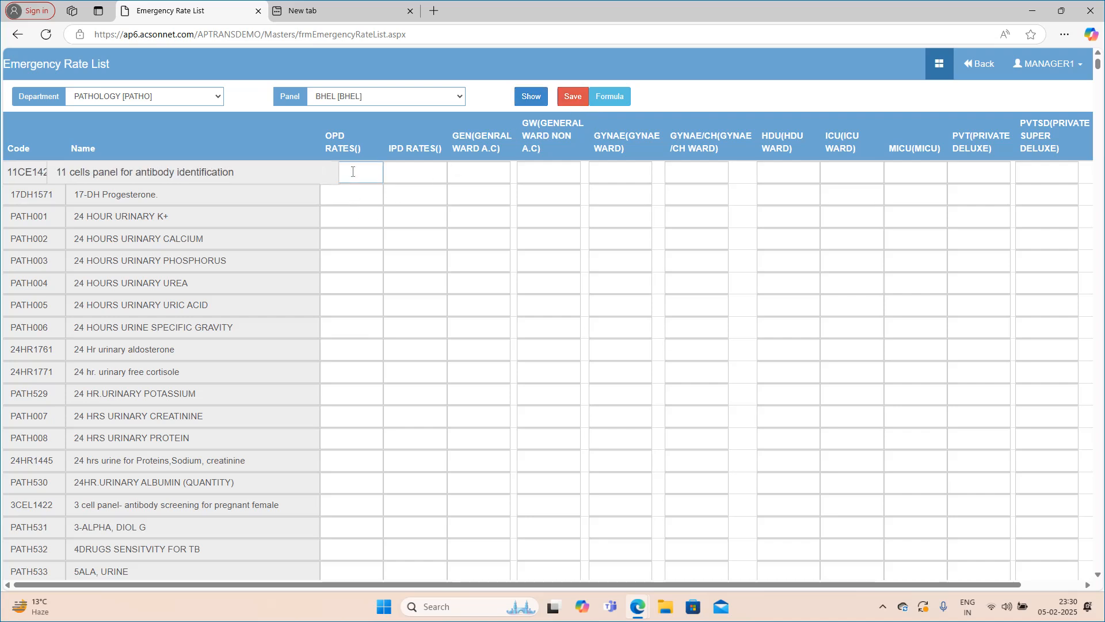
text(50)
click(574, 98)
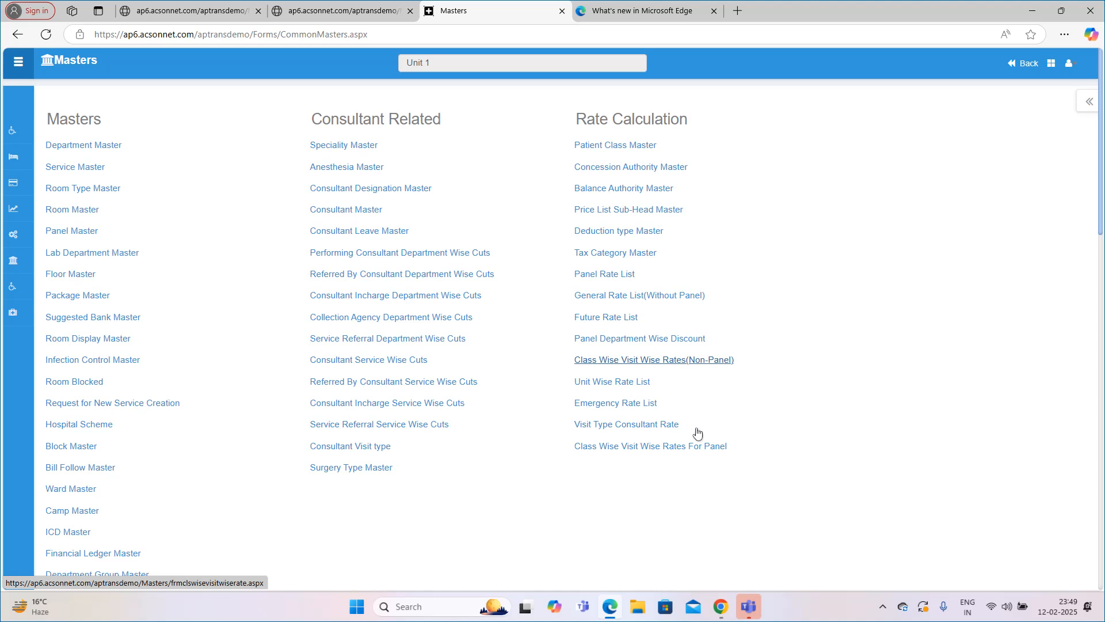
In Class Wise Visit Wise Rates(Non-Panel), without a class, save the first listed consultant's Emergency rate as 2000 and Half Visit rate as 150.
click(639, 372)
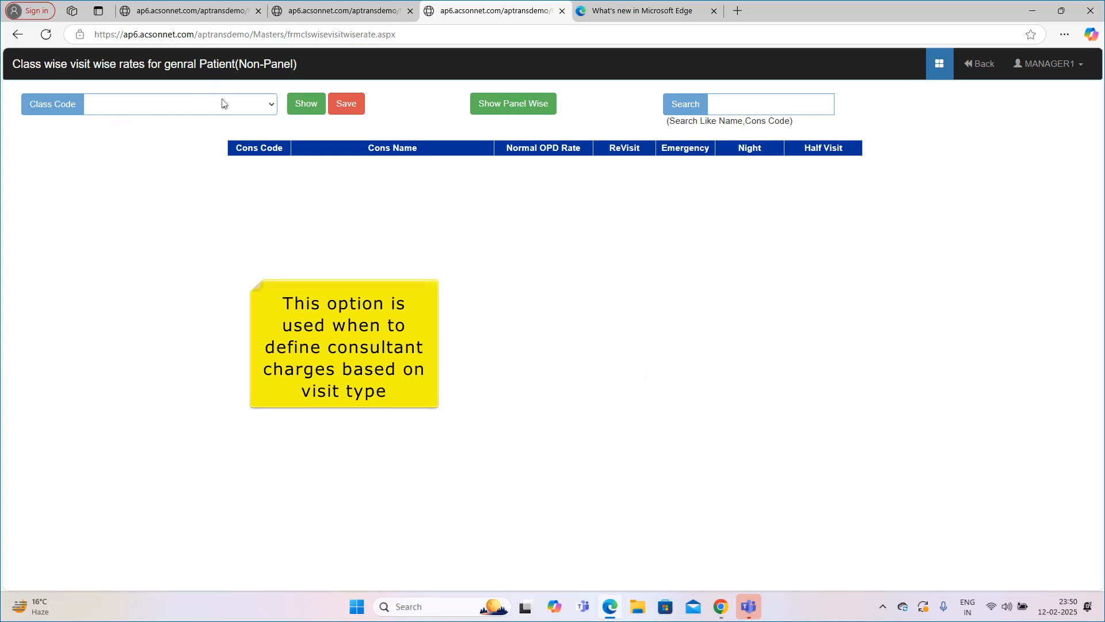
click(290, 103)
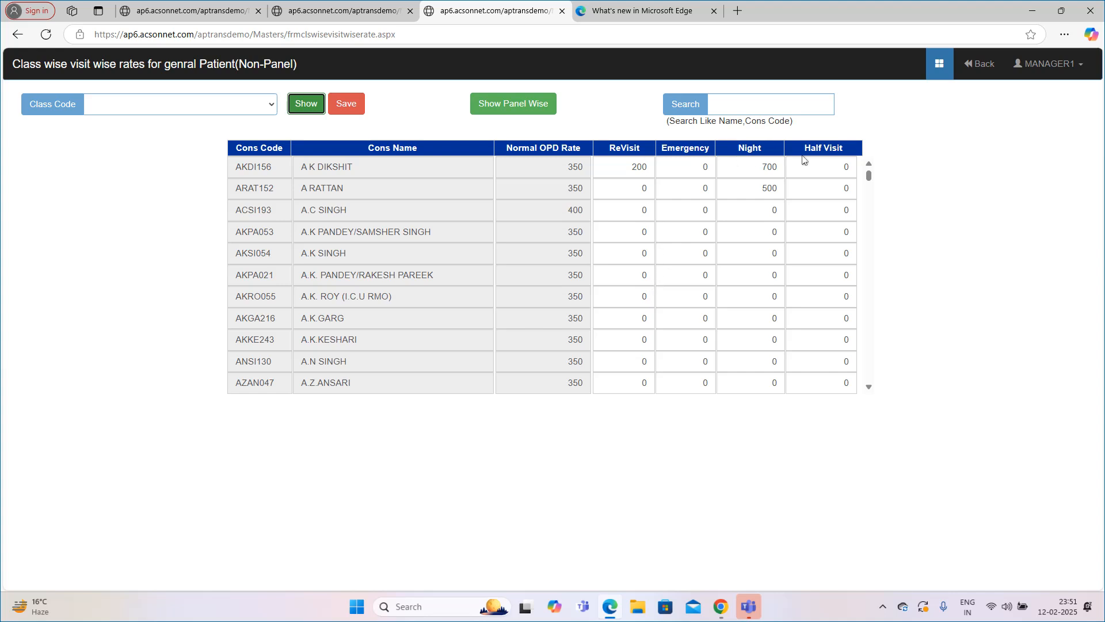
click(678, 168)
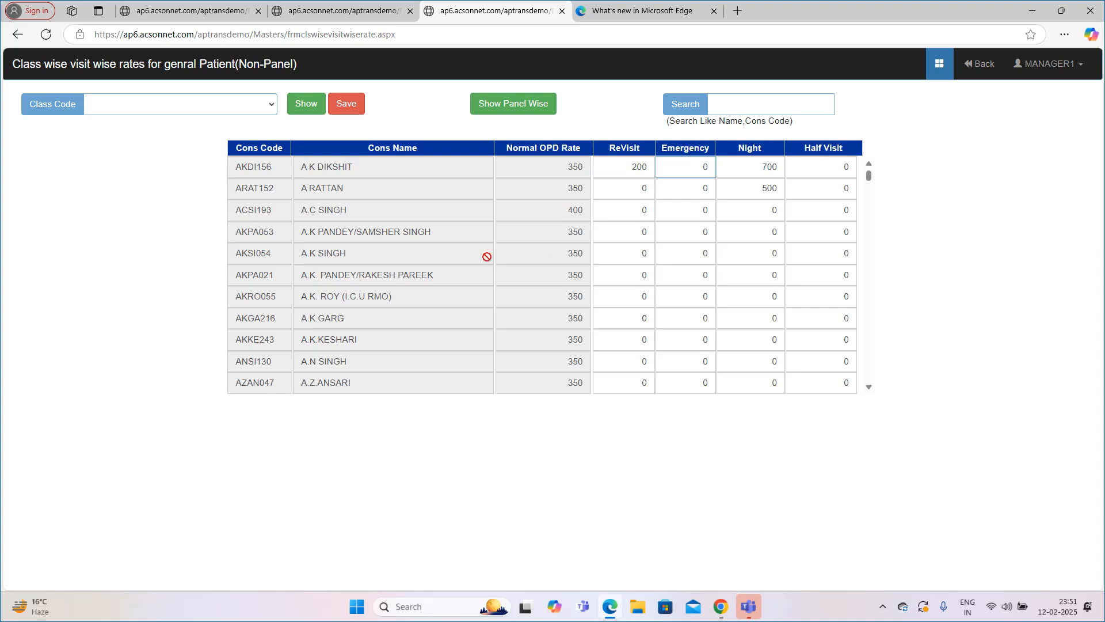
drag(684, 164, 718, 167)
text(2000)
key(Tab)
key(Tab)
text(150)
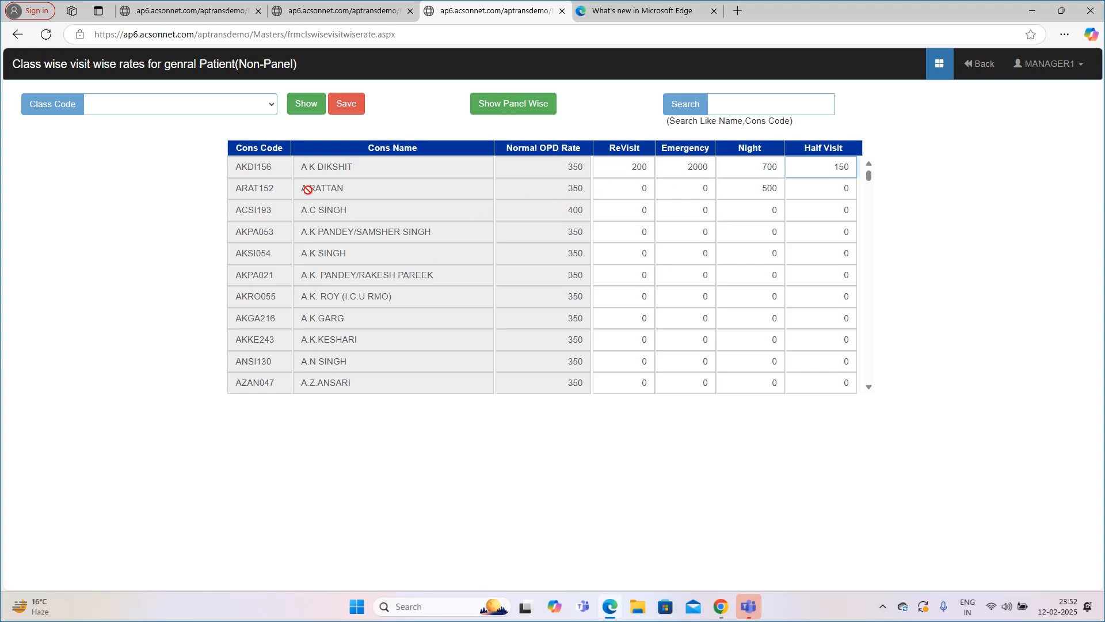
click(346, 103)
key(Return)
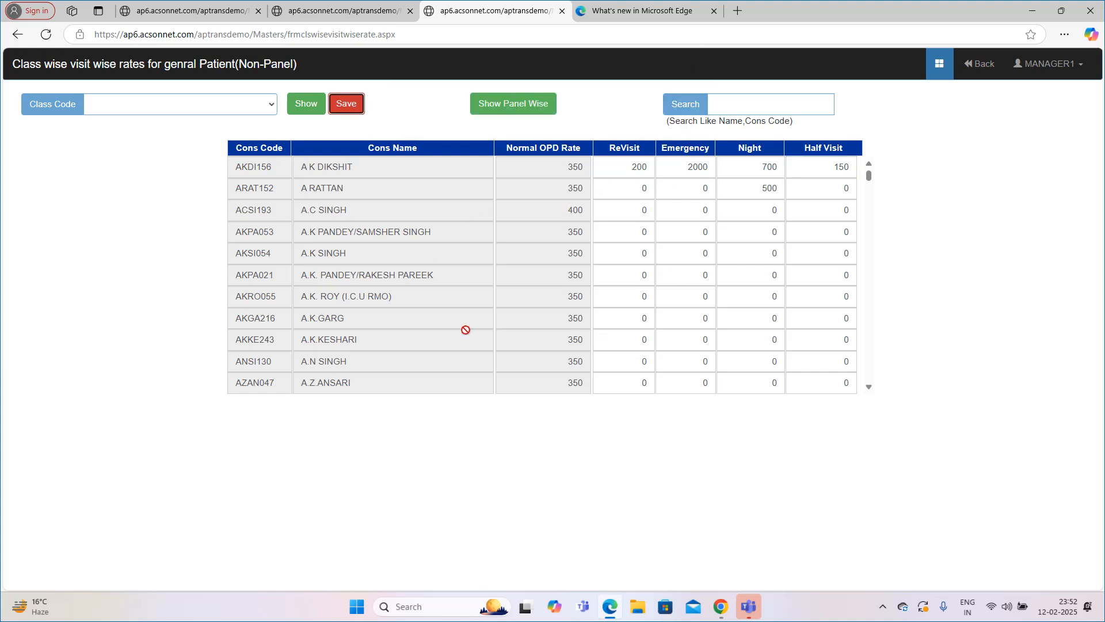
For class HDU WARD, save the first listed consultant's rates as Emergency 3000, Night 1500 and Half Visit 500.
click(188, 111)
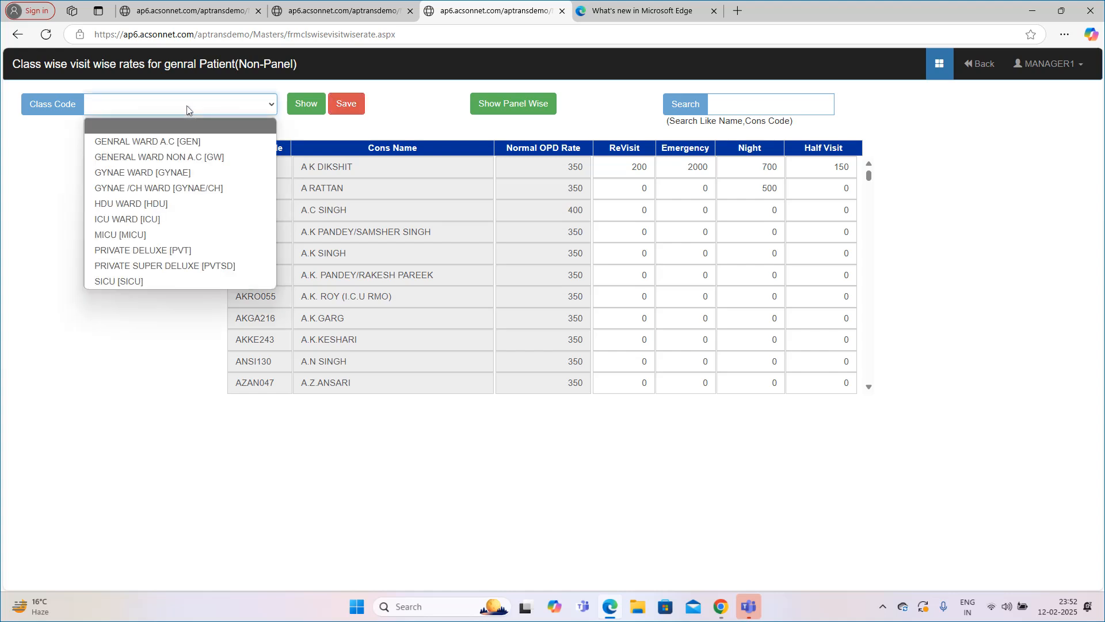
click(163, 205)
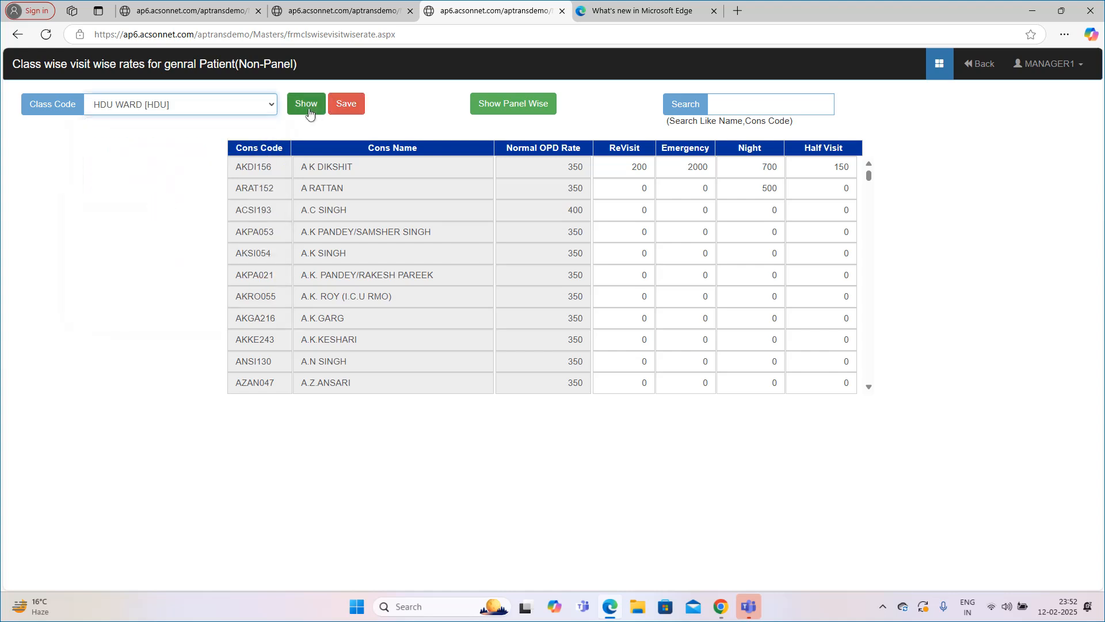
click(306, 110)
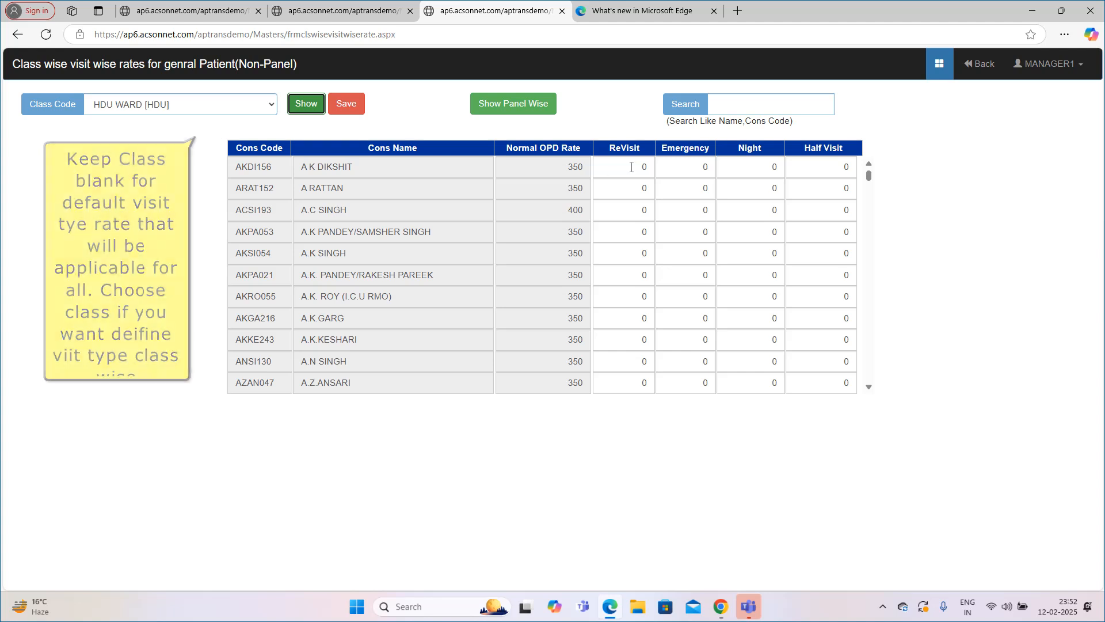
click(699, 167)
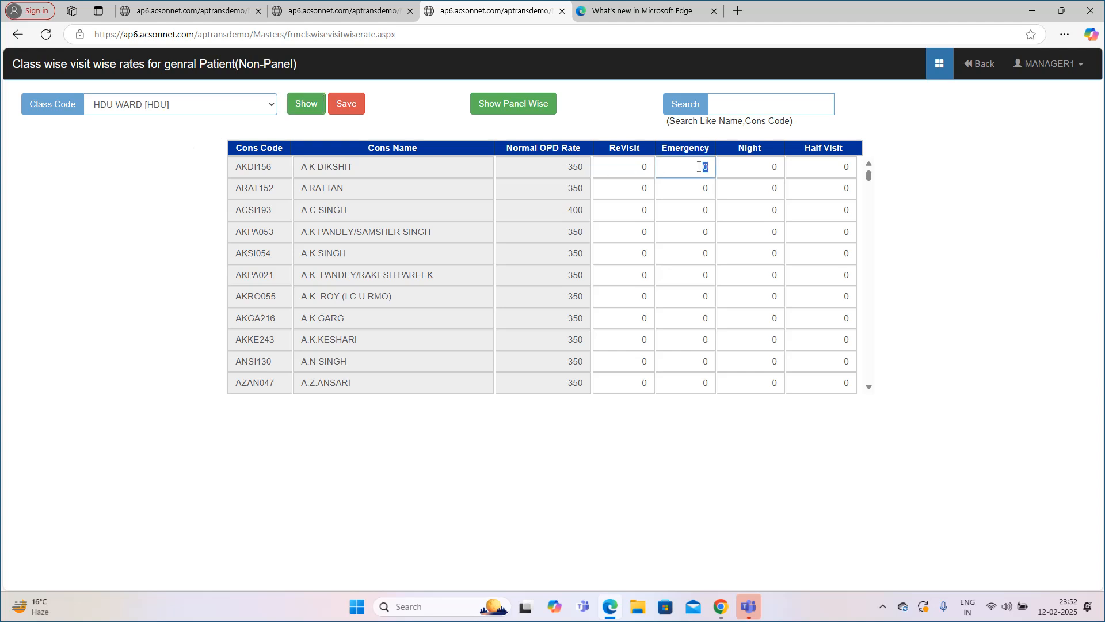
text(3000q)
key(BackSpace)
key(Tab)
text(1500)
key(Tab)
text(500)
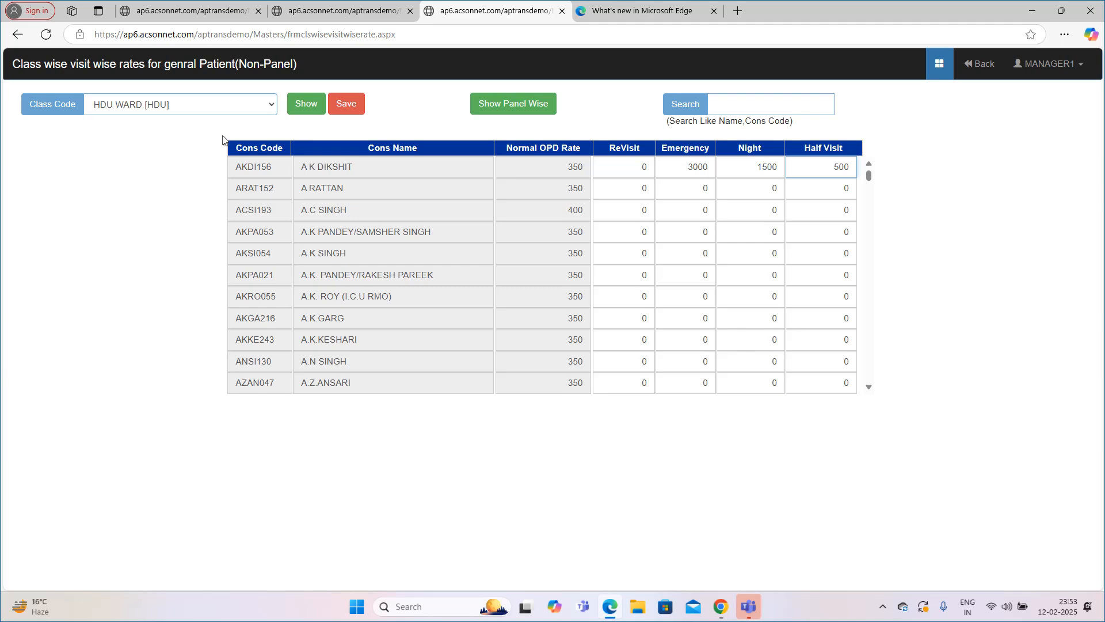
click(346, 111)
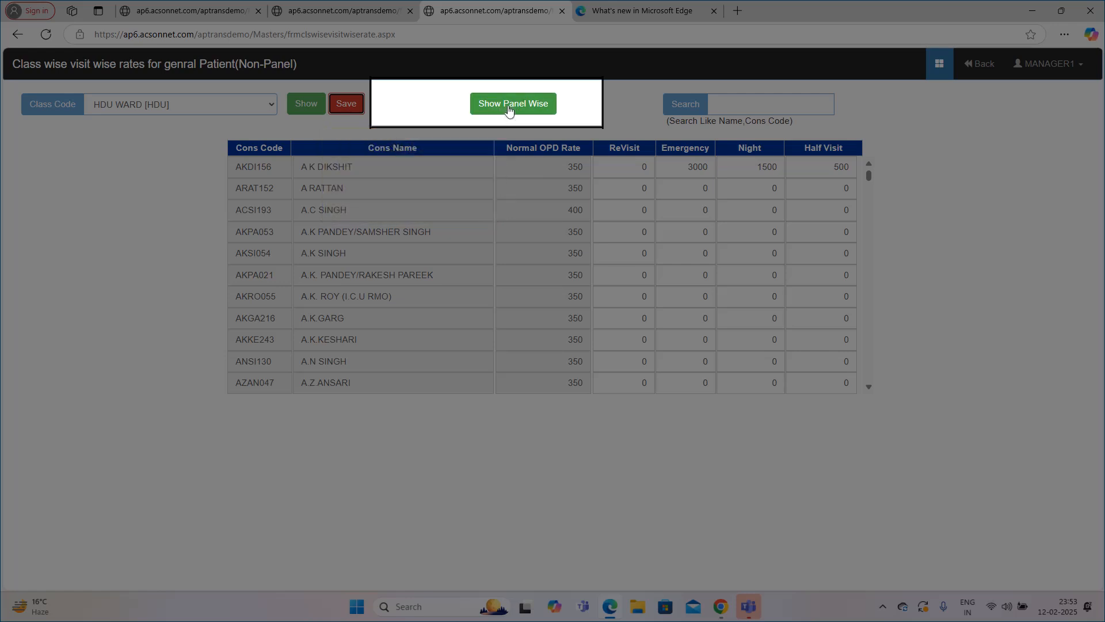
View the panel-patient visit wise consultant rates for class GENRAL WARD A.C and the BSNL panel.
click(509, 107)
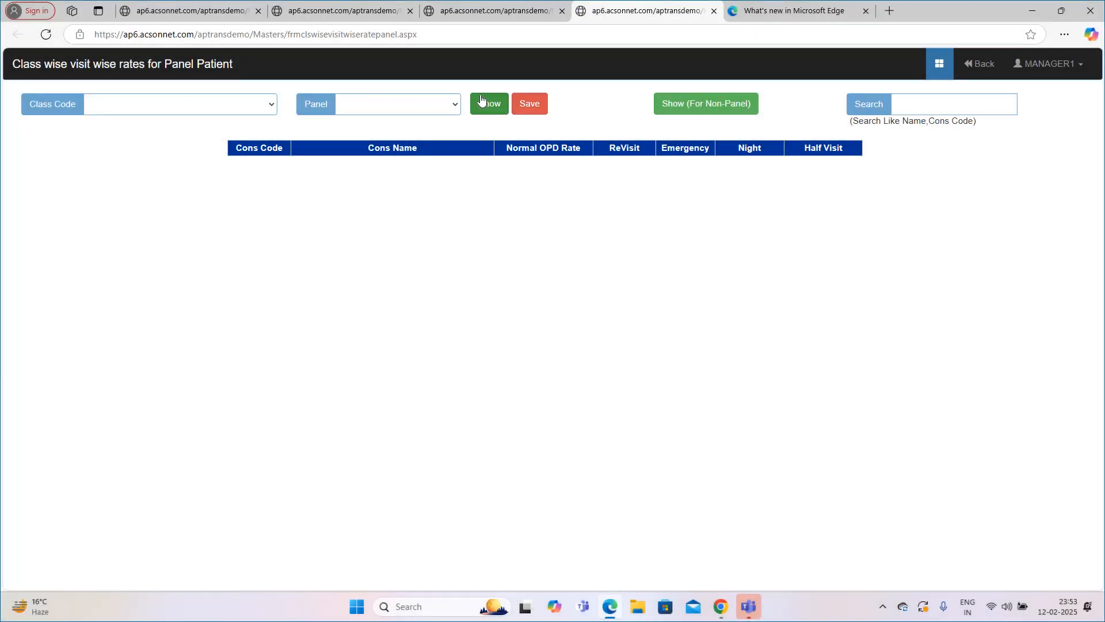
click(237, 108)
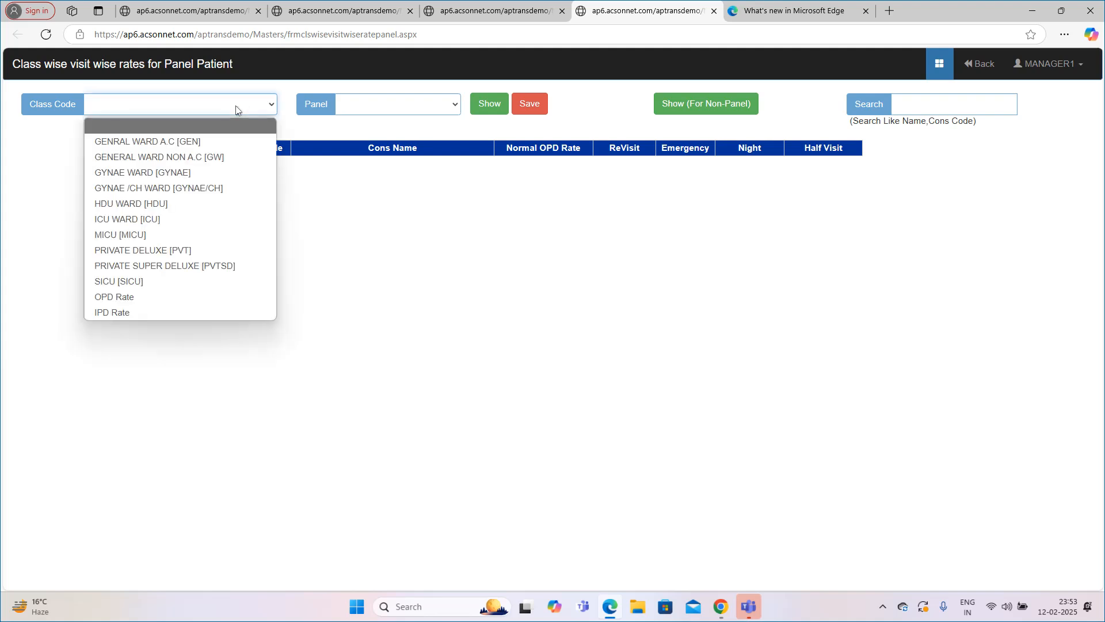
click(227, 141)
click(406, 105)
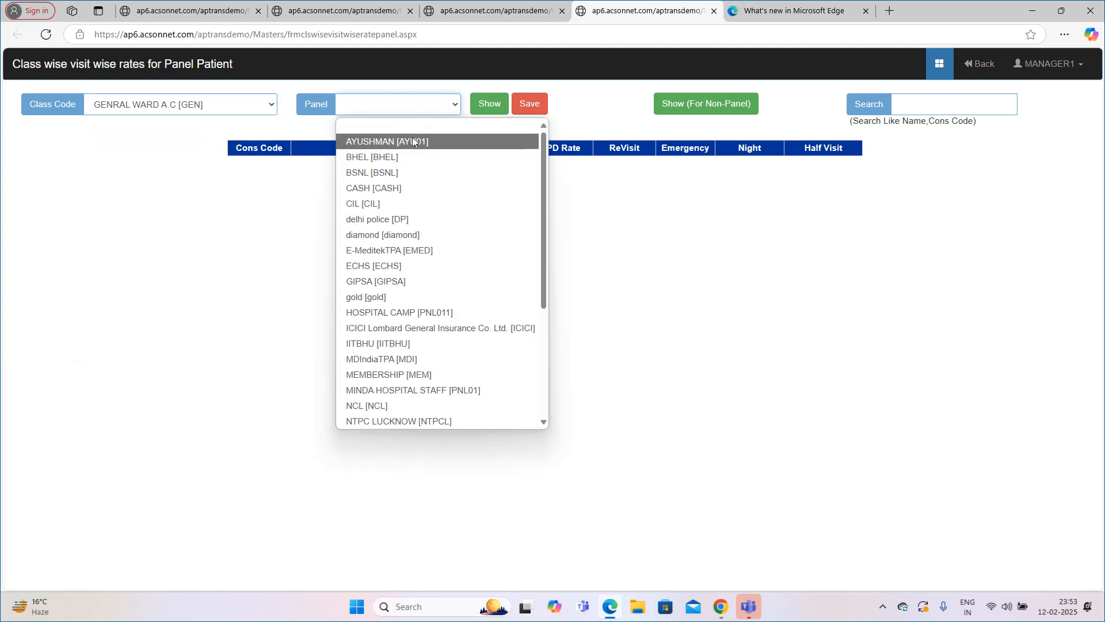
click(412, 178)
click(489, 104)
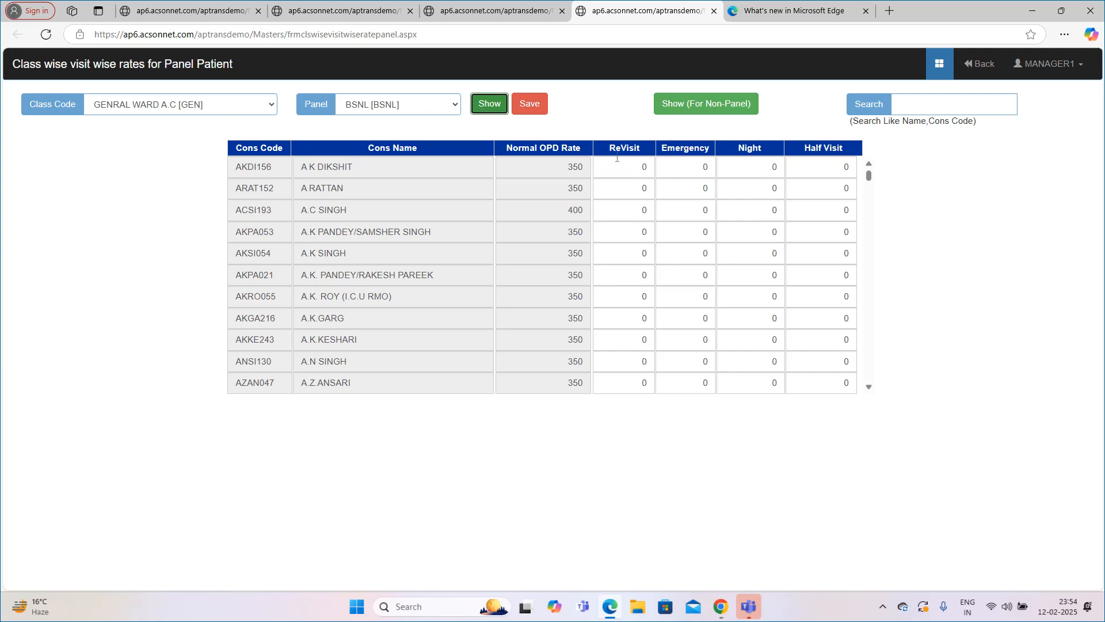
click(881, 322)
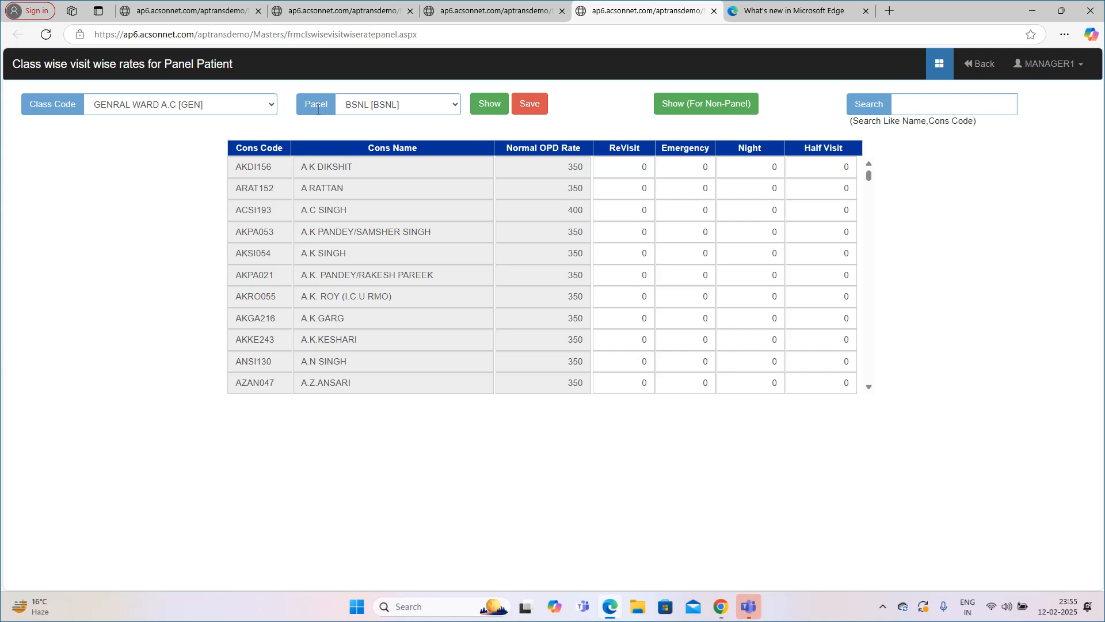
click(683, 165)
key(ctrl+w)
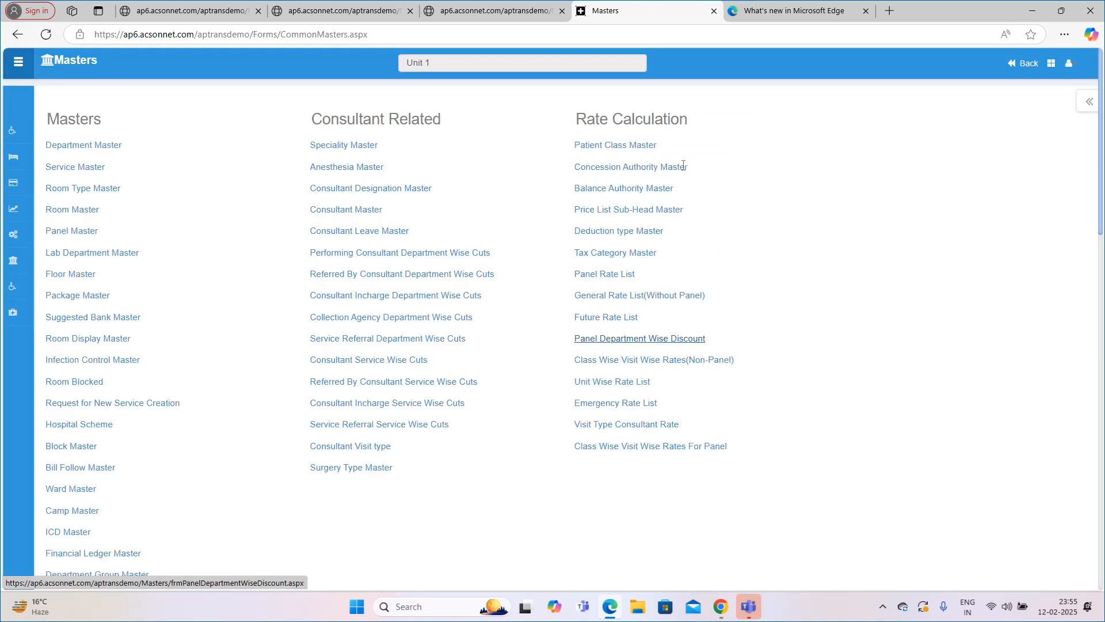